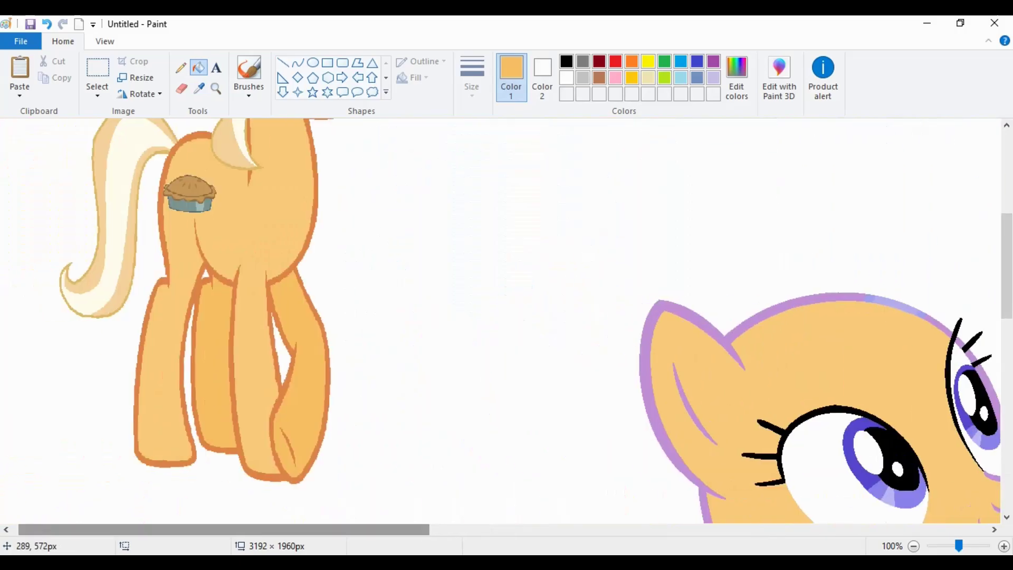
Recolour the mare base's purple outlines, including ear, head, body and legs, with the dark orange outline colour sampled from the reference pony.
{"action": "left_click", "coordinate": [199, 88]}
{"action": "left_click", "coordinate": [315, 201]}
{"action": "left_click", "coordinate": [643, 380]}
{"action": "left_click", "coordinate": [686, 401]}
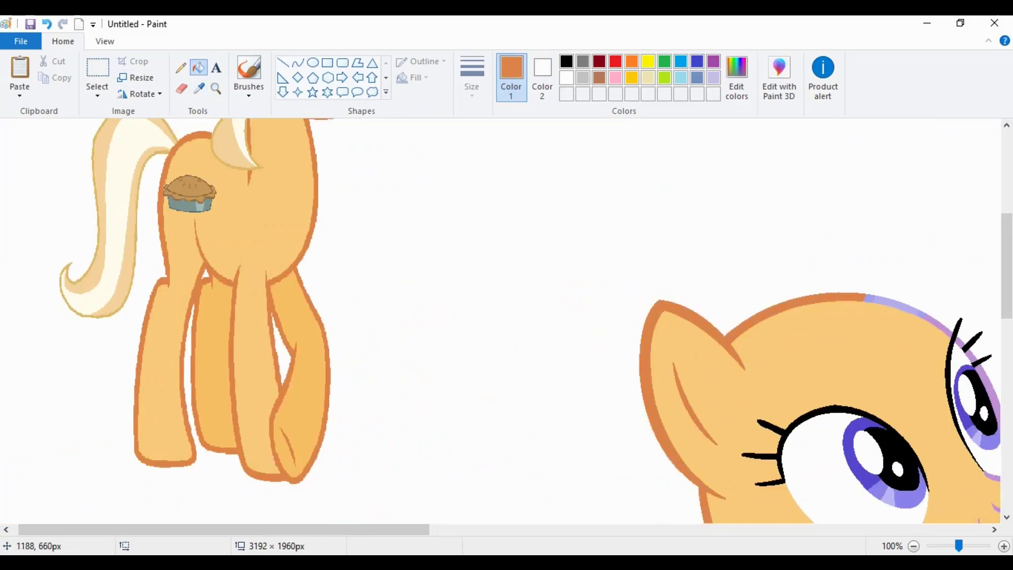
{"action": "scroll", "coordinate": [507, 320], "scroll_direction": "right", "scroll_amount": 6}
{"action": "scroll", "coordinate": [506, 321], "scroll_direction": "down", "scroll_amount": 8}
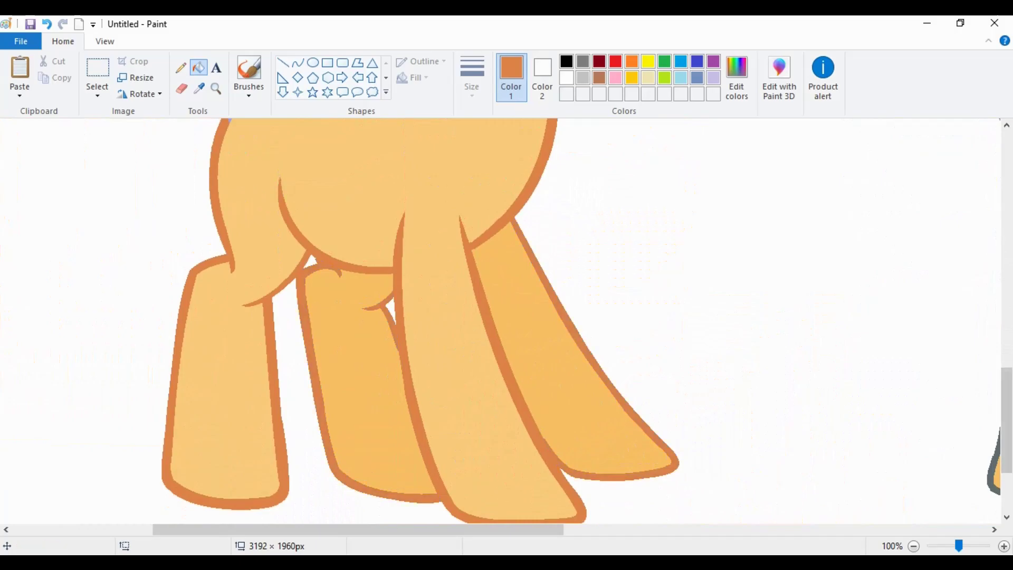
{"action": "scroll", "coordinate": [506, 321], "scroll_direction": "up", "scroll_amount": 5}
{"action": "scroll", "coordinate": [507, 321], "scroll_direction": "up", "scroll_amount": 3}
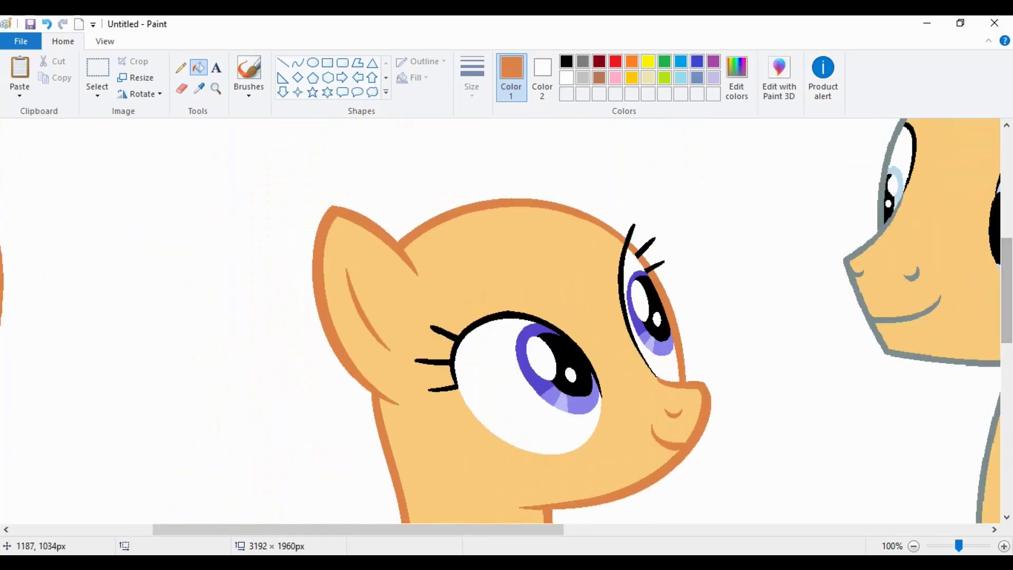
Fill the stallion base's grey outlines on the head, body and legs with the same dark orange.
{"action": "scroll", "coordinate": [506, 321], "scroll_direction": "right", "scroll_amount": 8}
{"action": "scroll", "coordinate": [506, 321], "scroll_direction": "up", "scroll_amount": 3}
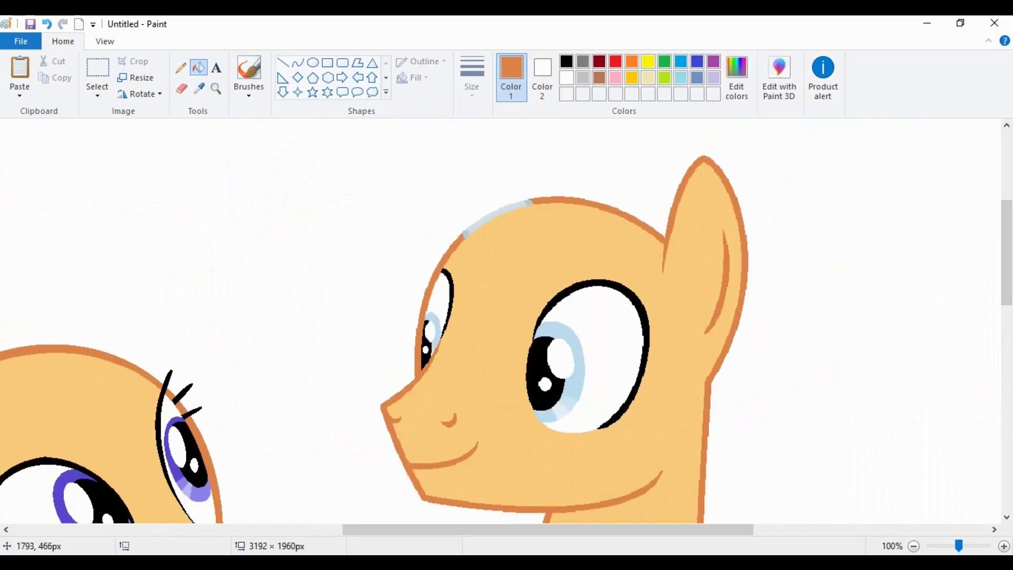
{"action": "scroll", "coordinate": [507, 321], "scroll_direction": "down", "scroll_amount": 7}
{"action": "scroll", "coordinate": [507, 320], "scroll_direction": "down", "scroll_amount": 3}
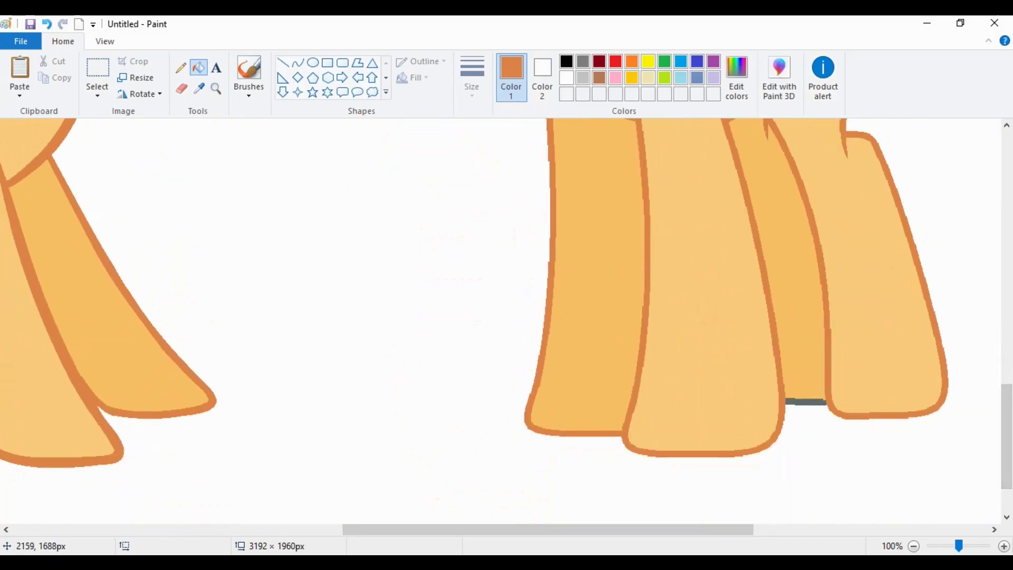
{"action": "scroll", "coordinate": [507, 320], "scroll_direction": "up", "scroll_amount": 6}
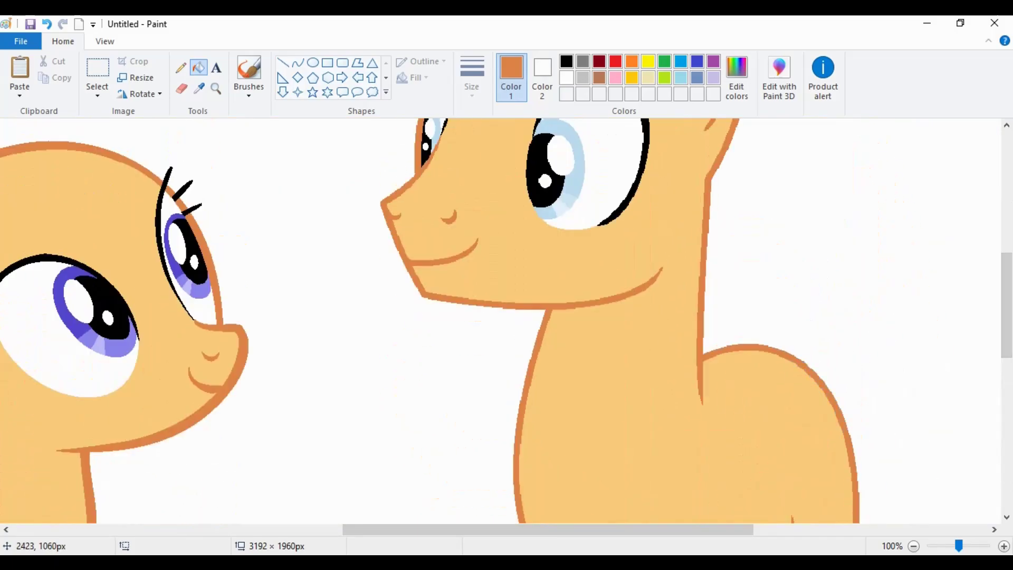
{"action": "scroll", "coordinate": [507, 321], "scroll_direction": "down", "scroll_amount": 2}
{"action": "scroll", "coordinate": [506, 321], "scroll_direction": "up", "scroll_amount": 3}
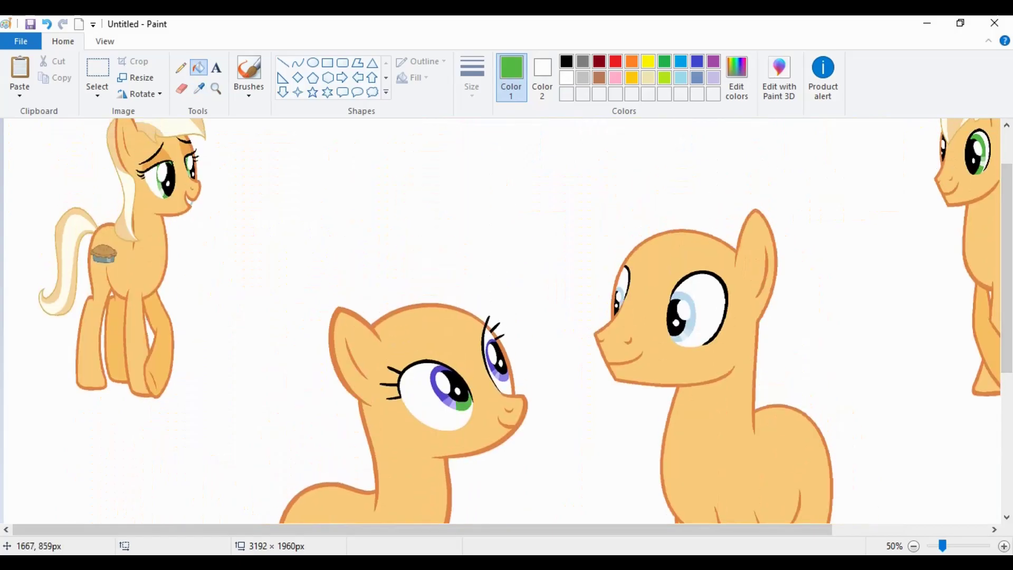
Fill the lower iris segments of both bases' near eyes with dark, medium and pale green sampled from the reference pony.
{"action": "left_click", "coordinate": [453, 404]}
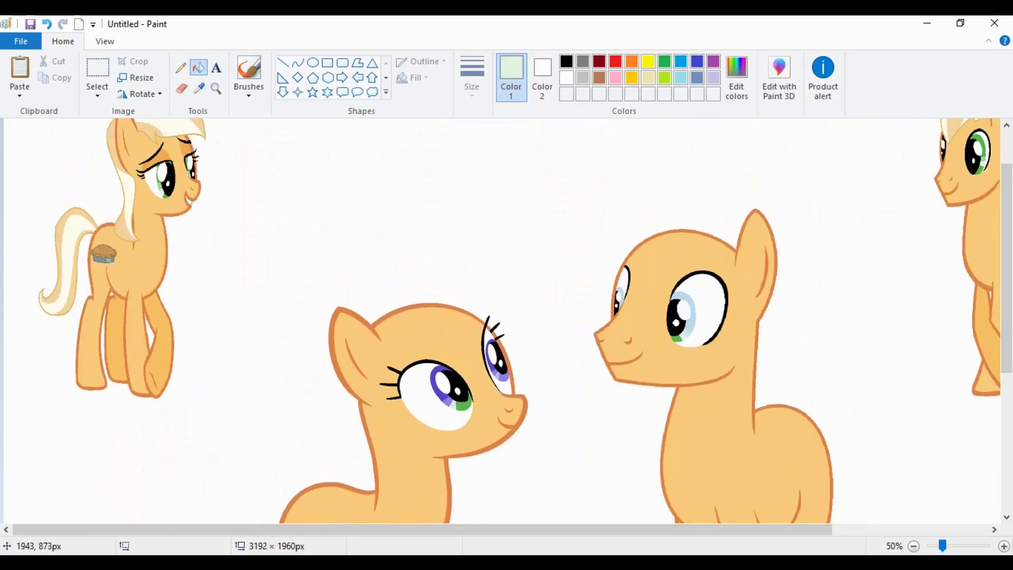
{"action": "left_click", "coordinate": [451, 400]}
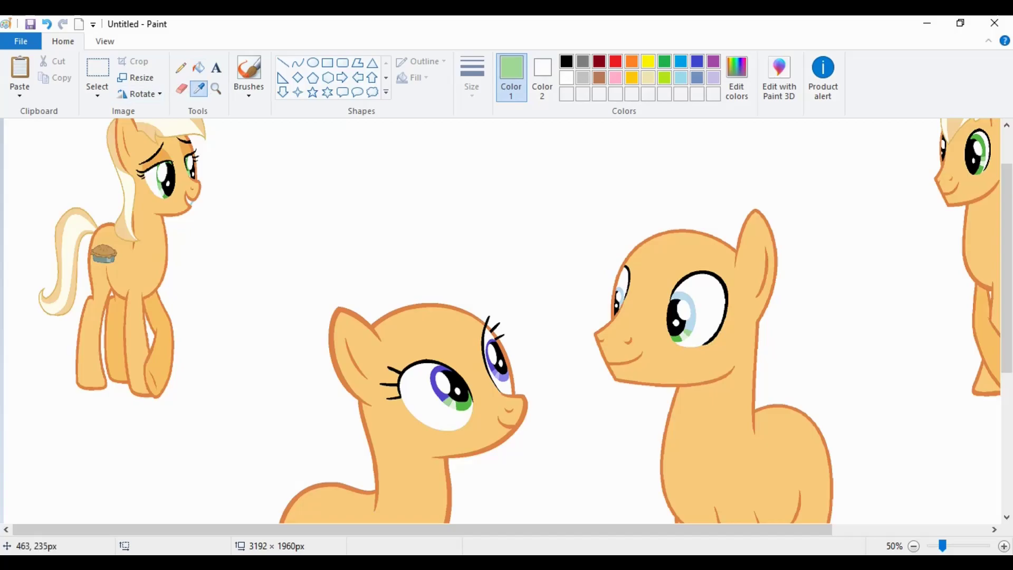
{"action": "scroll", "coordinate": [211, 211], "scroll_direction": "up", "scroll_amount": 2}
Sample the reference mare's dark green eye colour and fill the main iris areas of both bases with it.
{"action": "left_click", "coordinate": [343, 295]}
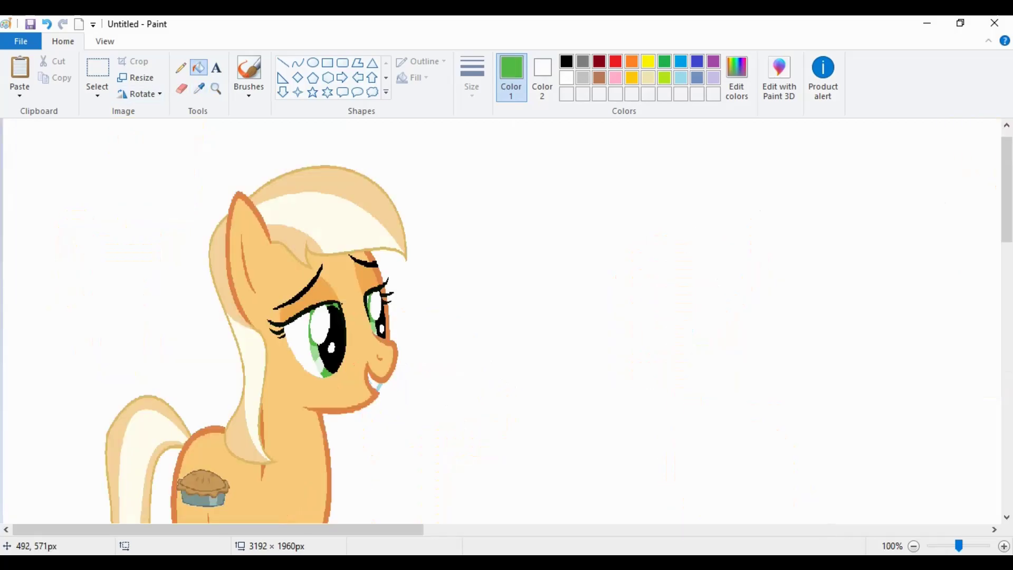
{"action": "scroll", "coordinate": [506, 317], "scroll_direction": "right", "scroll_amount": 5}
{"action": "scroll", "coordinate": [507, 317], "scroll_direction": "down", "scroll_amount": 5}
{"action": "left_click", "coordinate": [850, 257]}
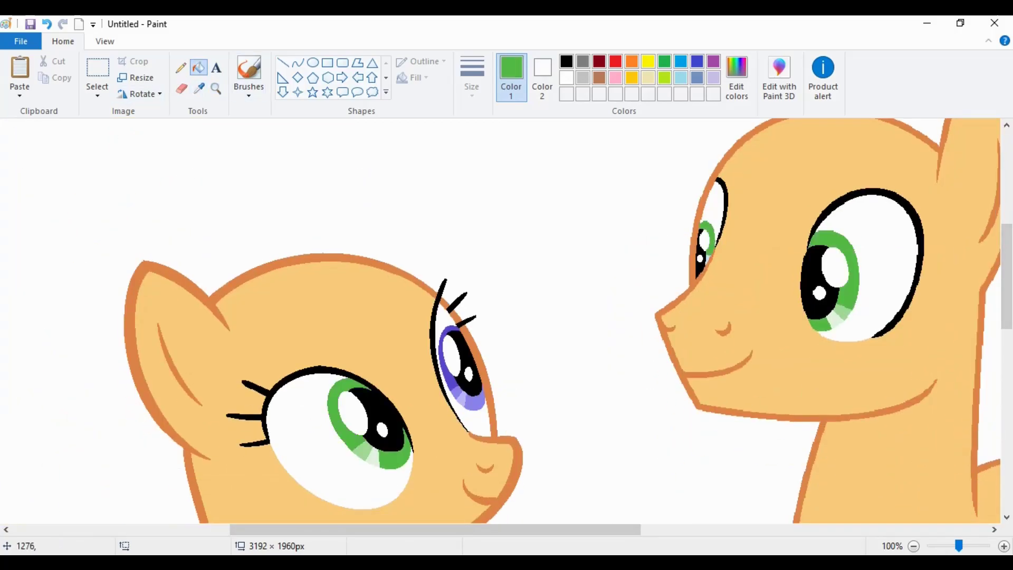
Fill the remaining iris segments of both bases' far eyes with the matching medium, pale and dark green.
{"action": "left_click", "coordinate": [838, 314]}
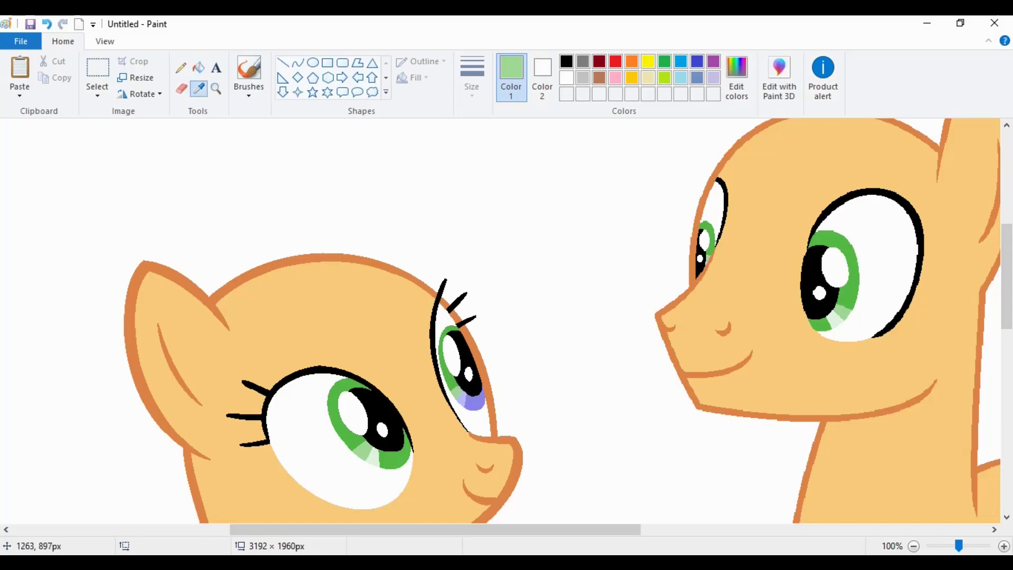
{"action": "left_click", "coordinate": [836, 321]}
{"action": "left_click", "coordinate": [216, 88]}
{"action": "left_click", "coordinate": [675, 233]}
{"action": "left_click", "coordinate": [676, 237]}
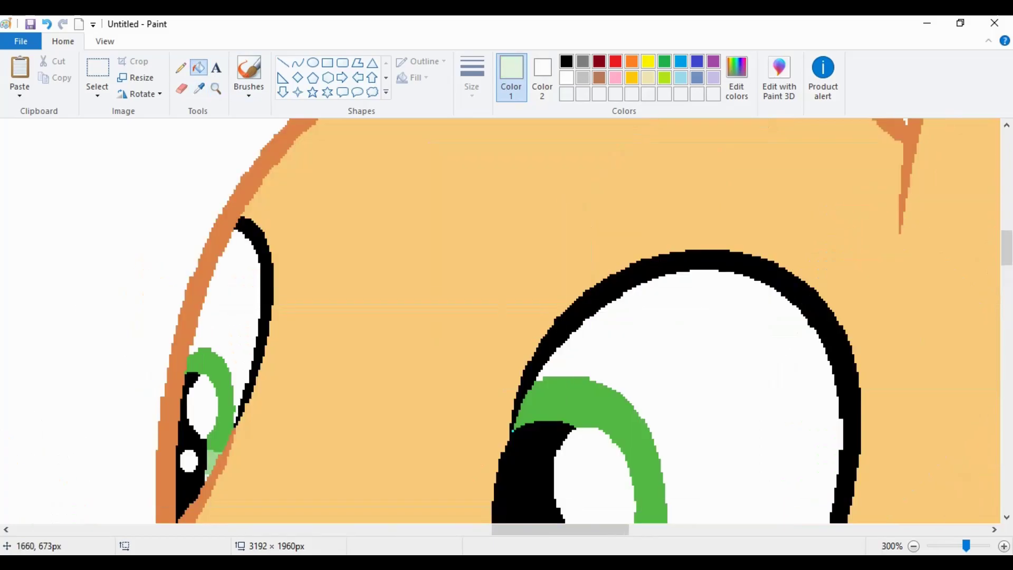
{"action": "left_click", "coordinate": [199, 88]}
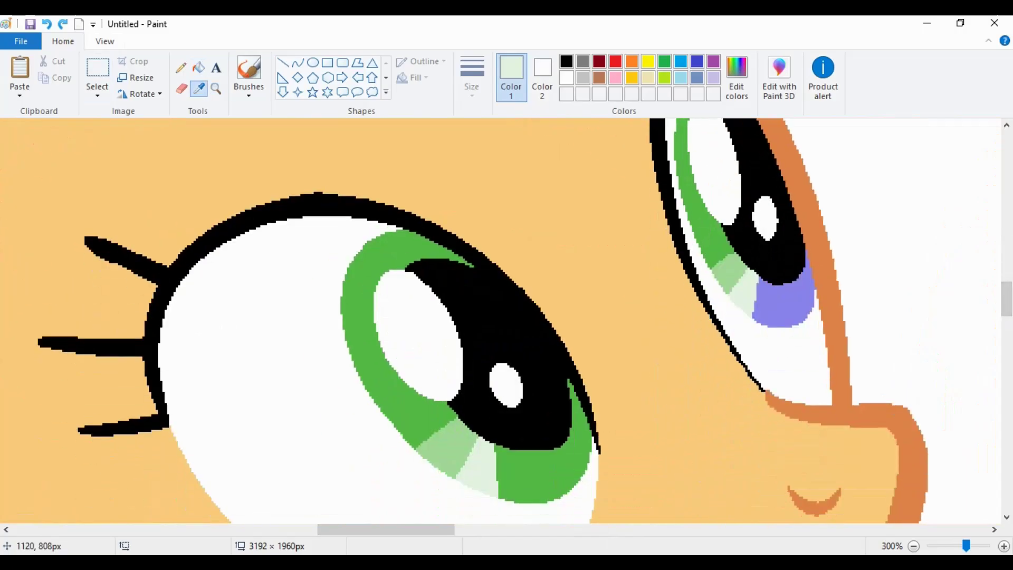
{"action": "left_click", "coordinate": [538, 464]}
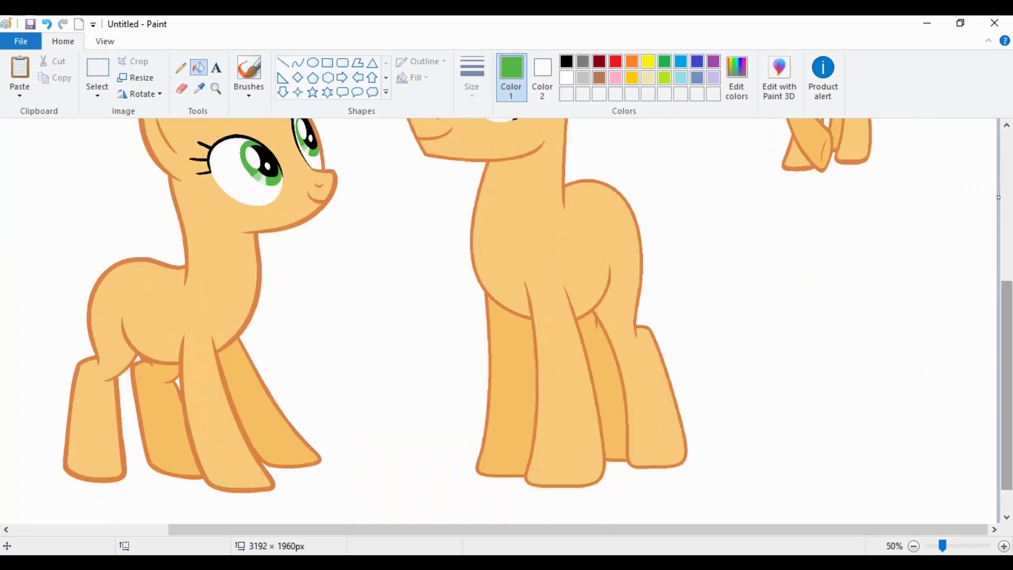
Cut the reference stallion's head from its body with a rectangular selection and move it closer to the stallion base.
{"action": "scroll", "coordinate": [506, 316], "scroll_direction": "up", "scroll_amount": 5}
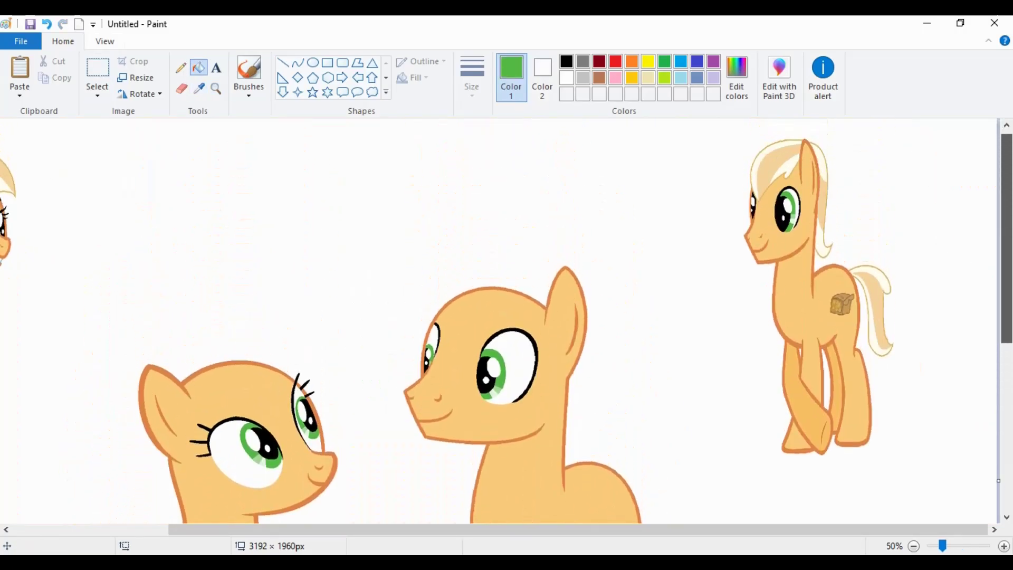
{"action": "left_click", "coordinate": [298, 63]}
{"action": "scroll", "coordinate": [506, 317], "scroll_direction": "up", "scroll_amount": 1}
{"action": "scroll", "coordinate": [506, 316], "scroll_direction": "right", "scroll_amount": 3}
{"action": "scroll", "coordinate": [506, 317], "scroll_direction": "up", "scroll_amount": 2}
{"action": "left_click", "coordinate": [97, 74]}
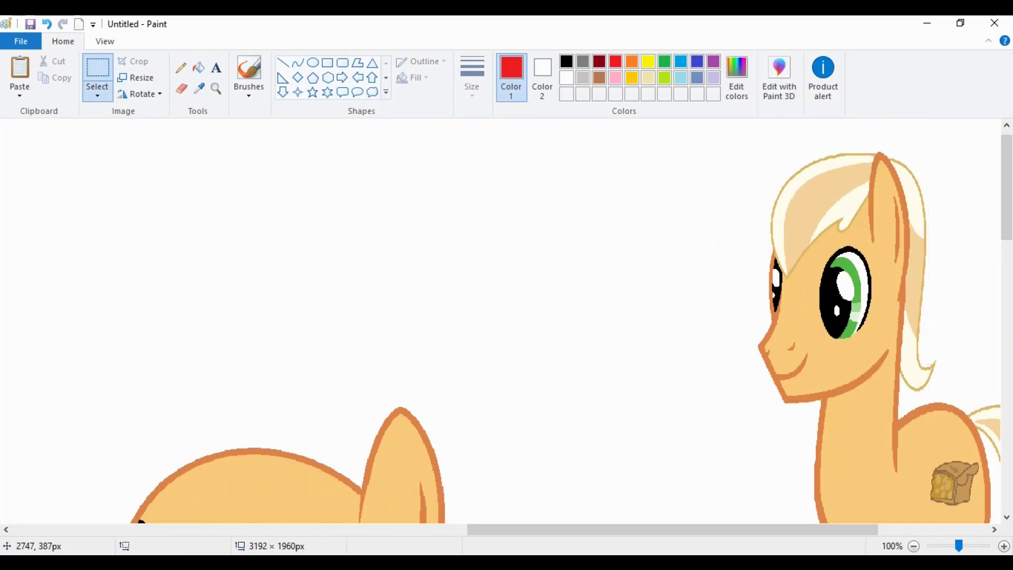
{"action": "key", "text": "Escape"}
{"action": "key", "text": "Escape"}
{"action": "left_click_drag", "start_coordinate": [834, 274], "coordinate": [712, 343]}
{"action": "left_click", "coordinate": [97, 95]}
{"action": "key", "text": "Escape"}
{"action": "left_click_drag", "start_coordinate": [724, 381], "coordinate": [737, 395]}
{"action": "key", "text": "Escape"}
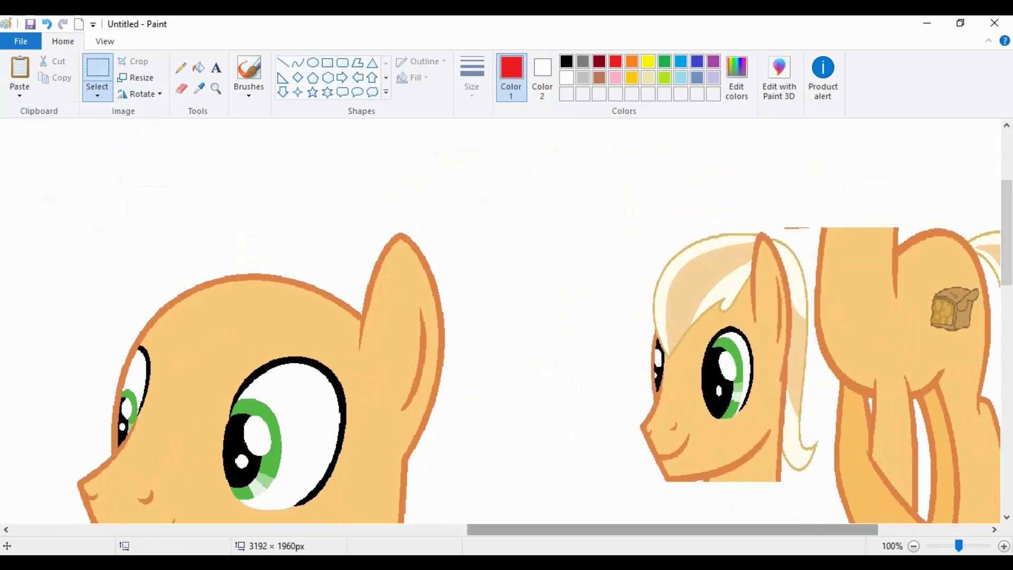
Outline the stallion base's forelock with red curves, from the ear tip over the head and back along the fringe with a small notch.
{"action": "scroll", "coordinate": [506, 317], "scroll_direction": "down", "scroll_amount": 1}
{"action": "scroll", "coordinate": [507, 317], "scroll_direction": "left", "scroll_amount": 2}
{"action": "mouse_move", "coordinate": [283, 384]}
{"action": "left_mouse_down"}
{"action": "mouse_move", "coordinate": [494, 178]}
{"action": "mouse_move", "coordinate": [247, 375]}
{"action": "left_mouse_up"}
{"action": "left_click", "coordinate": [299, 62]}
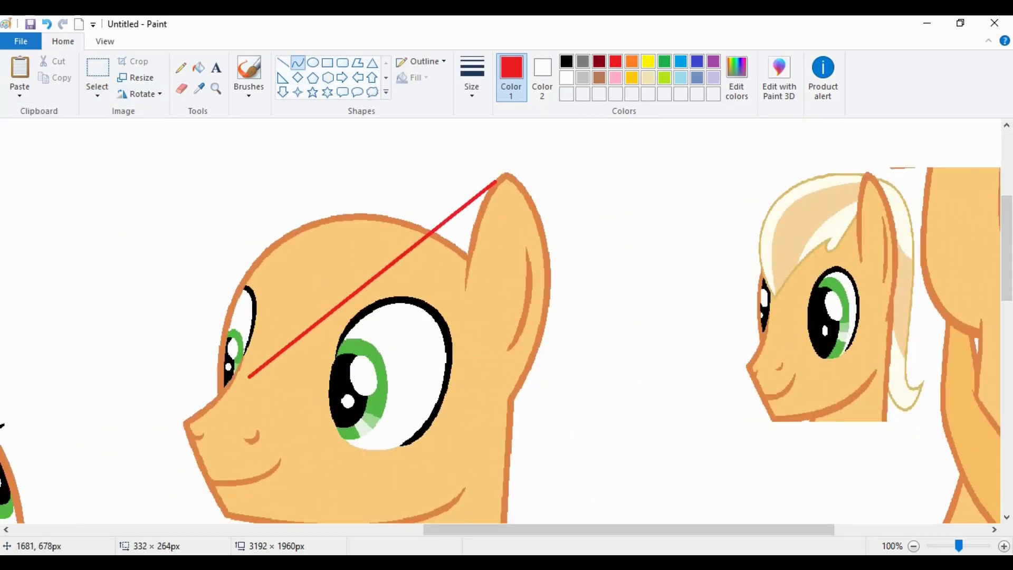
{"action": "left_click", "coordinate": [472, 79]}
{"action": "left_click", "coordinate": [437, 209]}
{"action": "left_click_drag", "start_coordinate": [465, 200], "coordinate": [233, 193]}
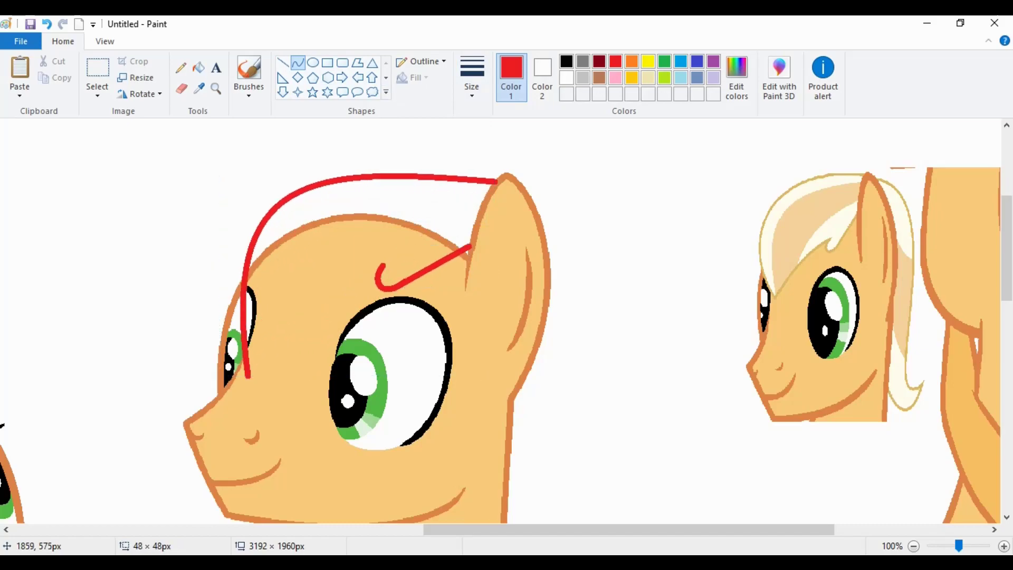
{"action": "left_click_drag", "start_coordinate": [342, 299], "coordinate": [166, 315]}
Draw the stallion's back mane with red curves from behind the ear down the neck, ending in a curled tip.
{"action": "scroll", "coordinate": [153, 309], "scroll_direction": "right", "scroll_amount": 5}
{"action": "scroll", "coordinate": [153, 309], "scroll_direction": "down", "scroll_amount": 2}
{"action": "left_click_drag", "start_coordinate": [318, 442], "coordinate": [385, 445]}
{"action": "left_click_drag", "start_coordinate": [301, 448], "coordinate": [353, 485]}
{"action": "left_click_drag", "start_coordinate": [315, 125], "coordinate": [364, 316]}
{"action": "left_click_drag", "start_coordinate": [409, 127], "coordinate": [480, 150]}
{"action": "left_click_drag", "start_coordinate": [415, 362], "coordinate": [280, 512]}
{"action": "scroll", "coordinate": [507, 322], "scroll_direction": "up", "scroll_amount": 2}
{"action": "scroll", "coordinate": [506, 322], "scroll_direction": "down", "scroll_amount": 1}
Draw the upper and inner edges of the stallion's tail with red curves starting at the rump.
{"action": "left_click", "coordinate": [199, 88]}
{"action": "scroll", "coordinate": [507, 322], "scroll_direction": "right", "scroll_amount": 3}
{"action": "scroll", "coordinate": [507, 322], "scroll_direction": "down", "scroll_amount": 2}
{"action": "scroll", "coordinate": [507, 321], "scroll_direction": "down", "scroll_amount": 2}
{"action": "mouse_move", "coordinate": [620, 362]}
{"action": "left_mouse_down"}
{"action": "mouse_move", "coordinate": [666, 445]}
{"action": "mouse_move", "coordinate": [710, 476]}
{"action": "left_mouse_up"}
{"action": "mouse_move", "coordinate": [649, 406]}
{"action": "left_mouse_down"}
{"action": "mouse_move", "coordinate": [694, 446]}
{"action": "mouse_move", "coordinate": [675, 499]}
{"action": "left_mouse_up"}
{"action": "mouse_move", "coordinate": [706, 382]}
{"action": "left_mouse_down"}
{"action": "mouse_move", "coordinate": [681, 343]}
{"action": "mouse_move", "coordinate": [696, 334]}
{"action": "mouse_move", "coordinate": [677, 347]}
{"action": "left_mouse_up"}
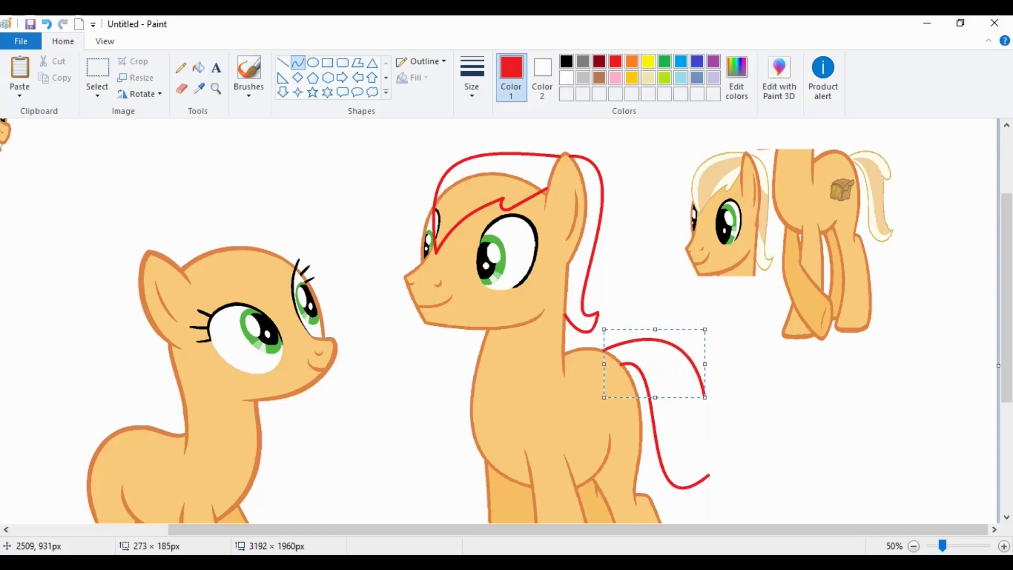
Close the stallion's tail outline with red curves forming a notch and an outer edge down to the tip.
{"action": "scroll", "coordinate": [677, 347], "scroll_direction": "up", "scroll_amount": 1}
{"action": "scroll", "coordinate": [559, 431], "scroll_direction": "down", "scroll_amount": 5}
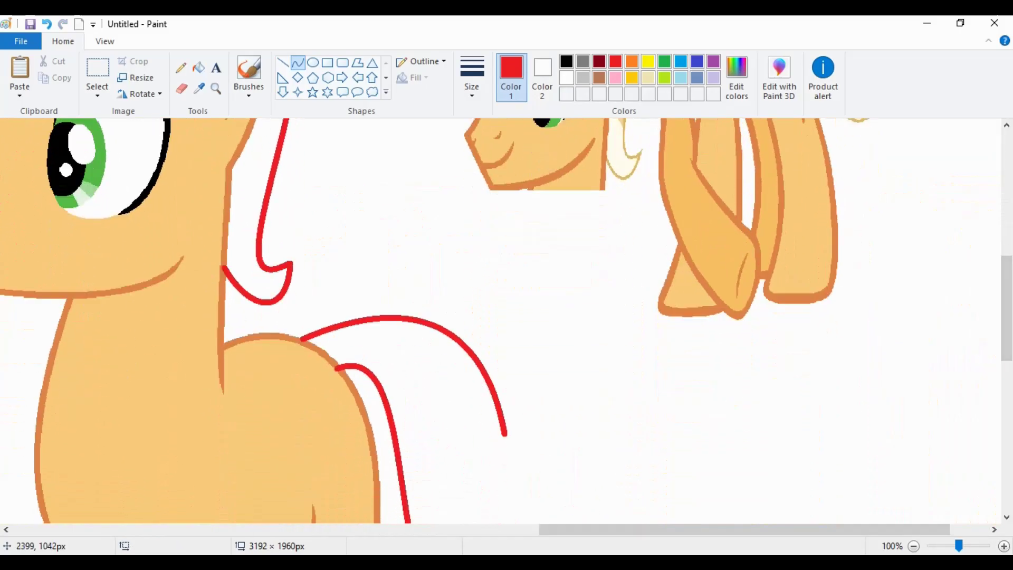
{"action": "key", "text": "ctrl+z"}
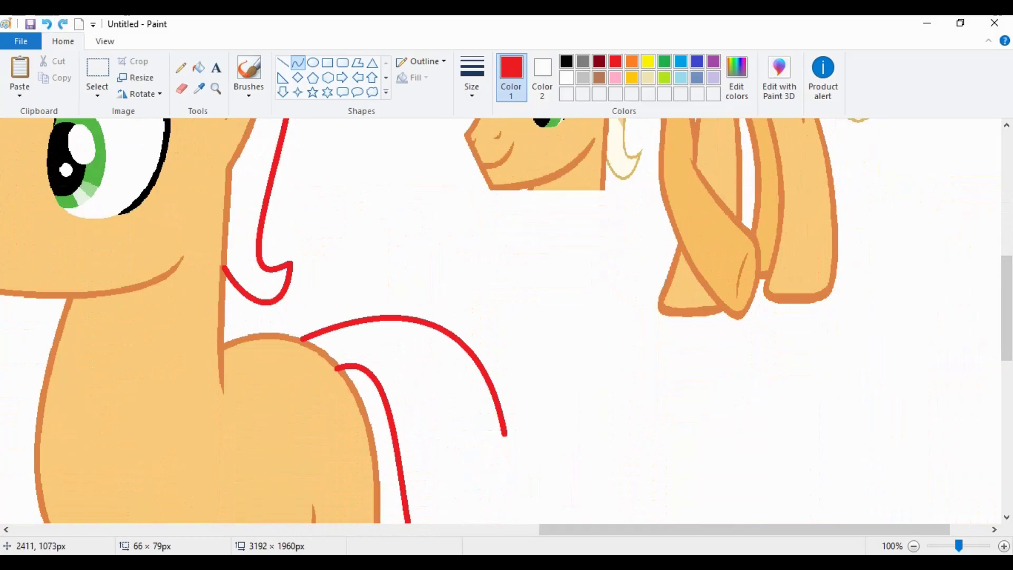
{"action": "left_click_drag", "start_coordinate": [527, 447], "coordinate": [496, 449]}
{"action": "scroll", "coordinate": [496, 449], "scroll_direction": "down", "scroll_amount": 1}
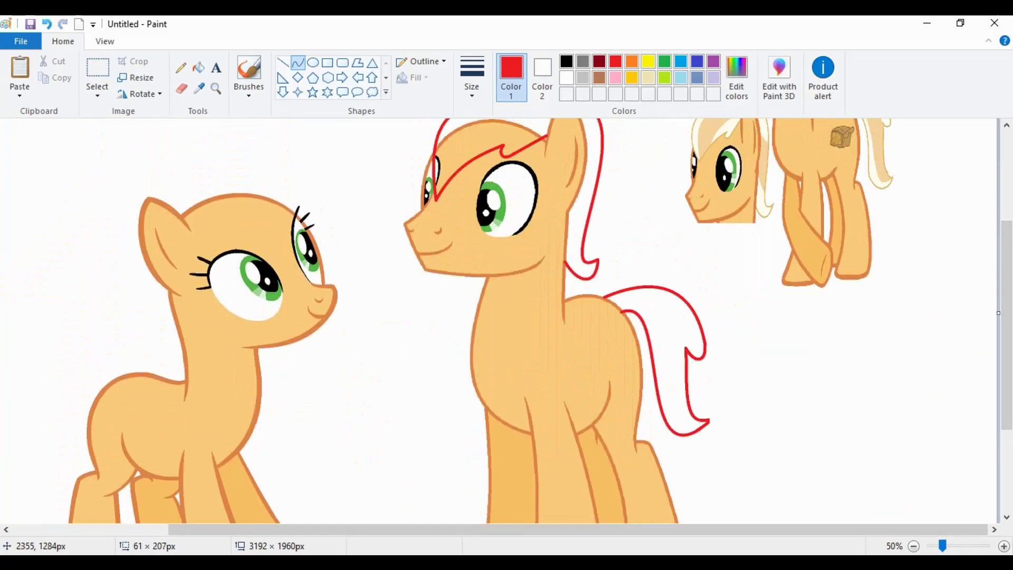
Draw the top arc and the long inner edge of the mare base's tail with red curves from the rump.
{"action": "left_click_drag", "start_coordinate": [934, 529], "coordinate": [778, 529]}
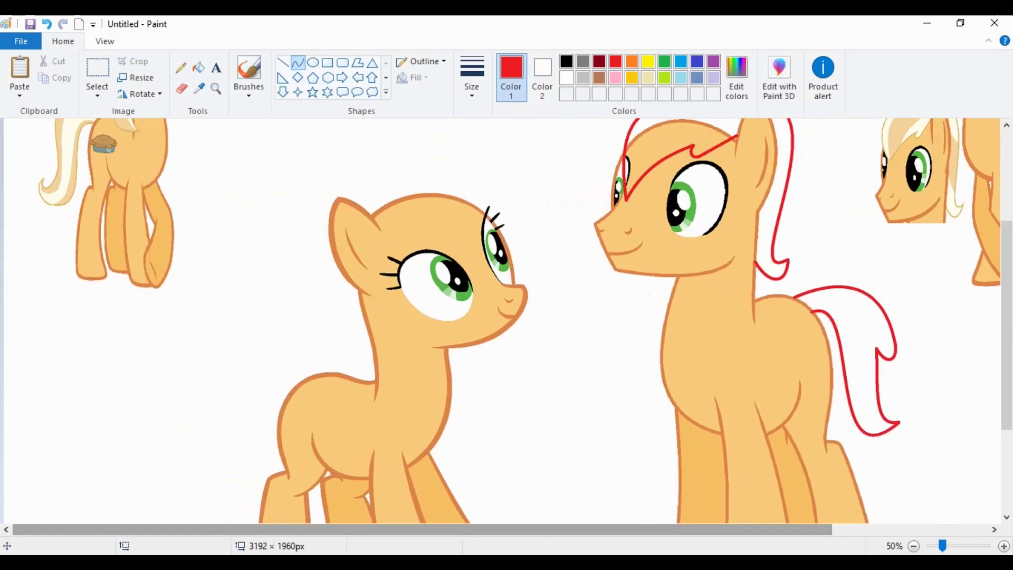
{"action": "mouse_move", "coordinate": [1007, 325]}
{"action": "left_mouse_down"}
{"action": "mouse_move", "coordinate": [1007, 237]}
{"action": "mouse_move", "coordinate": [1007, 315]}
{"action": "left_mouse_up"}
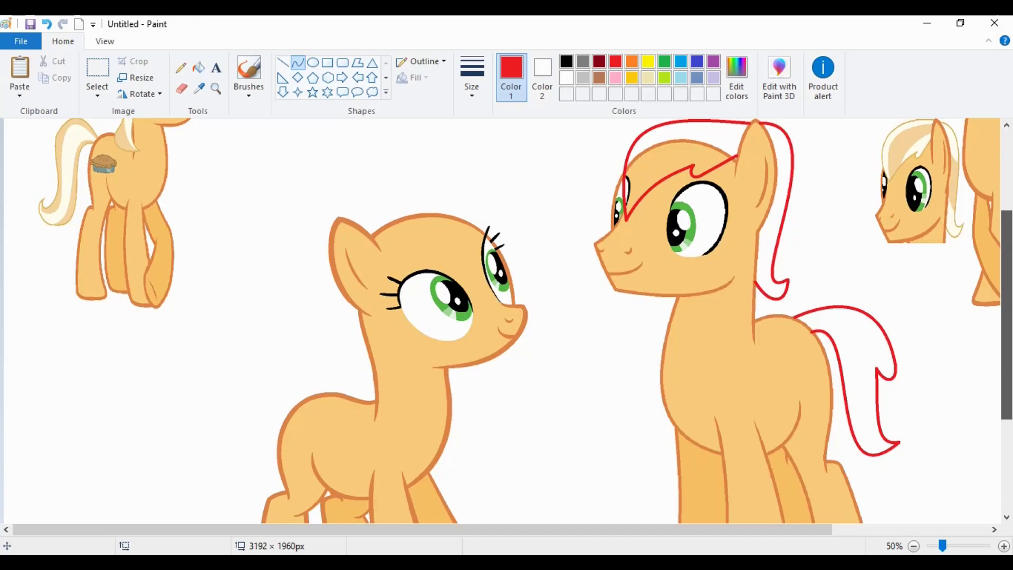
{"action": "left_click_drag", "start_coordinate": [291, 407], "coordinate": [247, 366]}
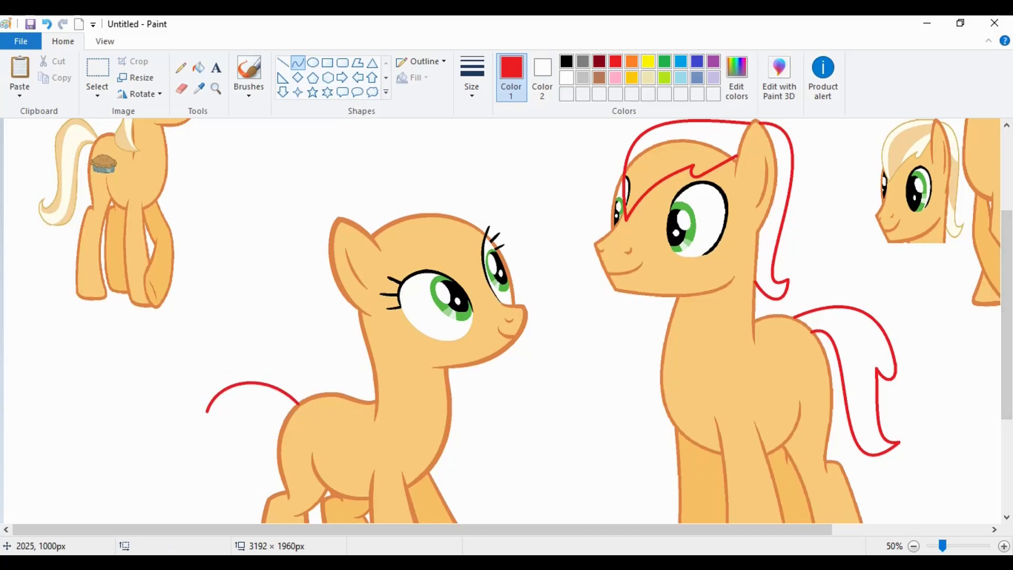
{"action": "scroll", "coordinate": [507, 320], "scroll_direction": "down", "scroll_amount": 2}
{"action": "left_click_drag", "start_coordinate": [198, 452], "coordinate": [156, 481]}
{"action": "key", "text": "ctrl+z"}
{"action": "scroll", "coordinate": [1007, 343], "scroll_direction": "up", "scroll_amount": 2}
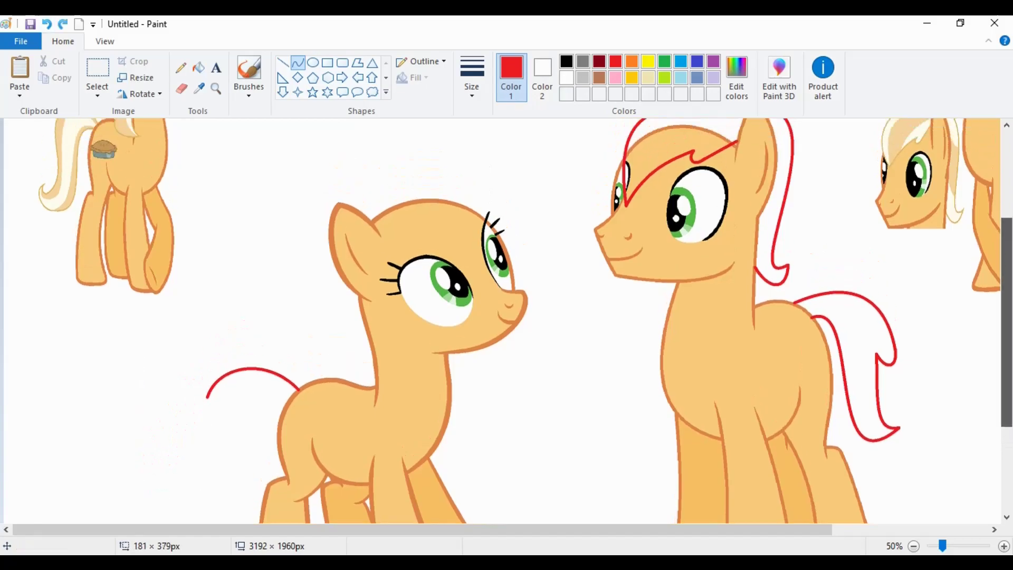
{"action": "left_click_drag", "start_coordinate": [287, 395], "coordinate": [238, 519]}
{"action": "left_click_drag", "start_coordinate": [261, 428], "coordinate": [289, 426]}
{"action": "left_click", "coordinate": [248, 431]}
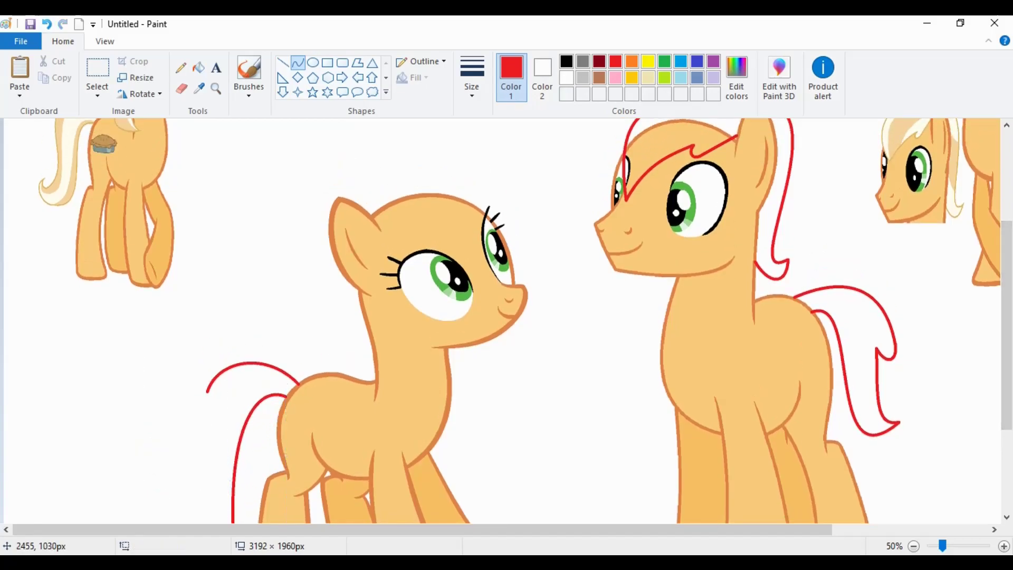
Draw the rounded, curled end and the outer edge of the mare's tail with red curves to complete its outline.
{"action": "scroll", "coordinate": [243, 443], "scroll_direction": "down", "scroll_amount": 2}
{"action": "left_click_drag", "start_coordinate": [216, 454], "coordinate": [162, 512]}
{"action": "left_click", "coordinate": [151, 504]}
{"action": "scroll", "coordinate": [156, 462], "scroll_direction": "up", "scroll_amount": 1}
{"action": "scroll", "coordinate": [108, 422], "scroll_direction": "up", "scroll_amount": 1}
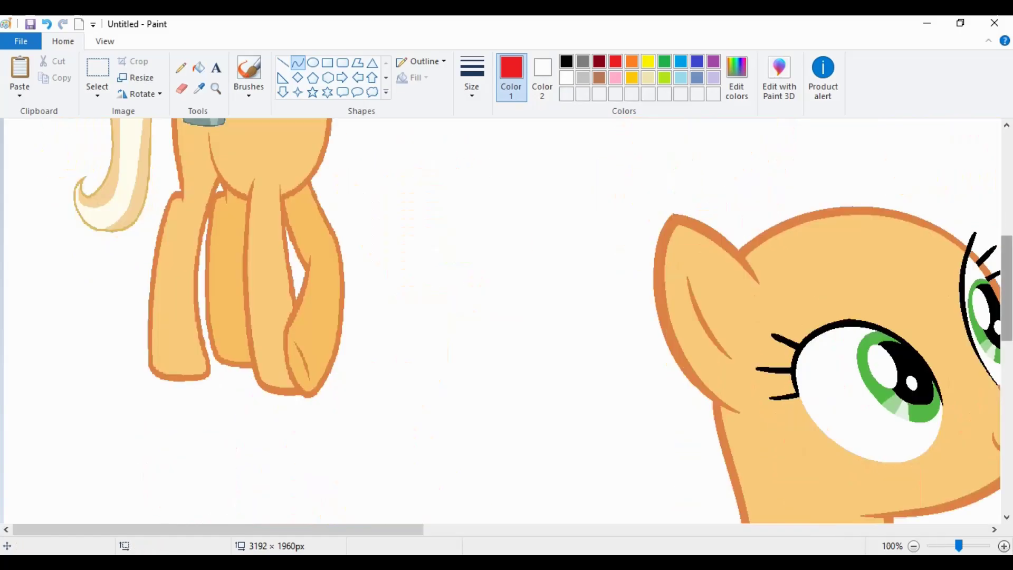
{"action": "left_click_drag", "start_coordinate": [413, 172], "coordinate": [311, 419]}
{"action": "left_click_drag", "start_coordinate": [348, 338], "coordinate": [384, 437]}
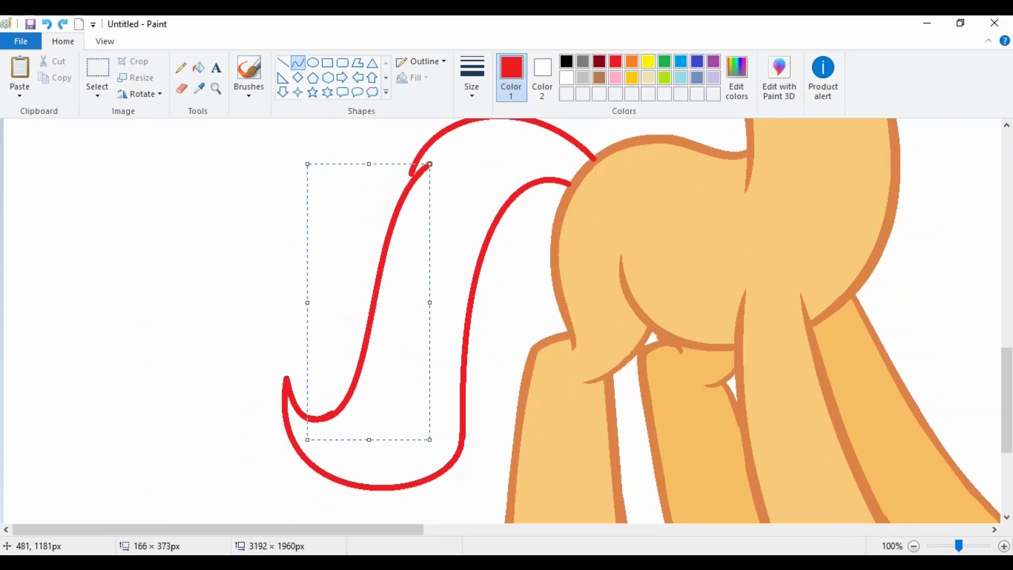
{"action": "key", "text": "ctrl+z"}
{"action": "left_click_drag", "start_coordinate": [414, 164], "coordinate": [356, 472]}
Select the reference mare's head and move it down beside the mare base's head.
{"action": "scroll", "coordinate": [501, 316], "scroll_direction": "up", "scroll_amount": 10}
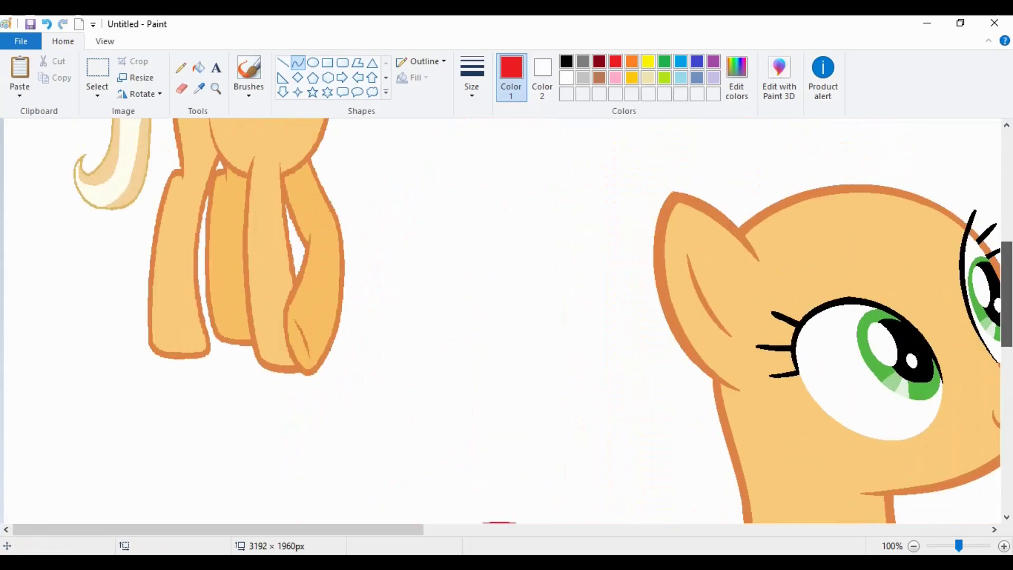
{"action": "left_click", "coordinate": [97, 74]}
{"action": "left_click_drag", "start_coordinate": [312, 295], "coordinate": [196, 364]}
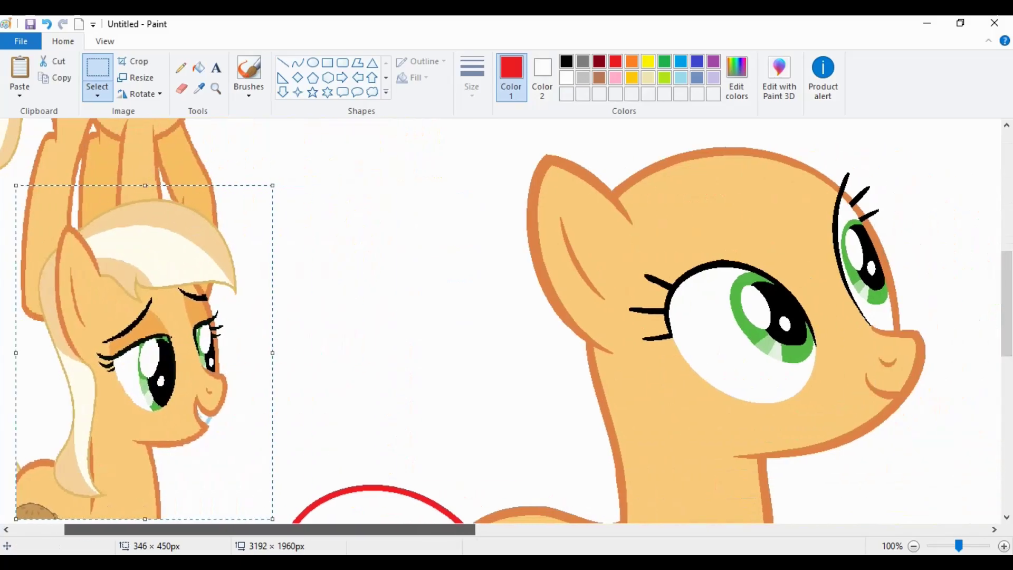
{"action": "left_click", "coordinate": [496, 147]}
Draw the back edge of the mare's mane with red curves from the ear down to the base of the neck.
{"action": "left_click", "coordinate": [298, 63]}
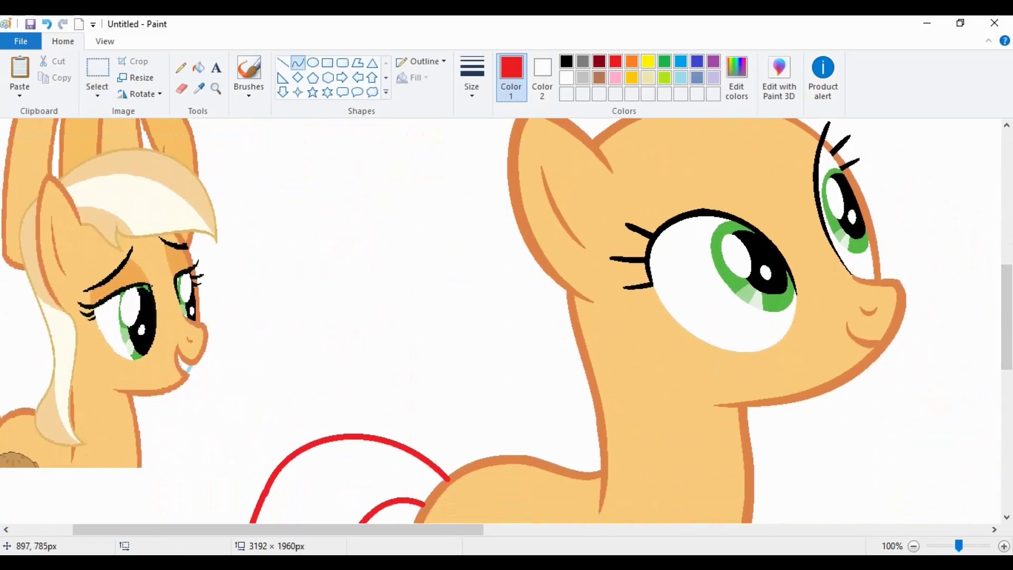
{"action": "left_click_drag", "start_coordinate": [510, 131], "coordinate": [516, 309]}
{"action": "mouse_move", "coordinate": [514, 221]}
{"action": "left_mouse_down"}
{"action": "mouse_move", "coordinate": [485, 232]}
{"action": "mouse_move", "coordinate": [475, 264]}
{"action": "mouse_move", "coordinate": [472, 254]}
{"action": "left_mouse_up"}
{"action": "left_click", "coordinate": [505, 313]}
{"action": "left_click_drag", "start_coordinate": [516, 310], "coordinate": [509, 430]}
{"action": "left_click_drag", "start_coordinate": [514, 369], "coordinate": [549, 348]}
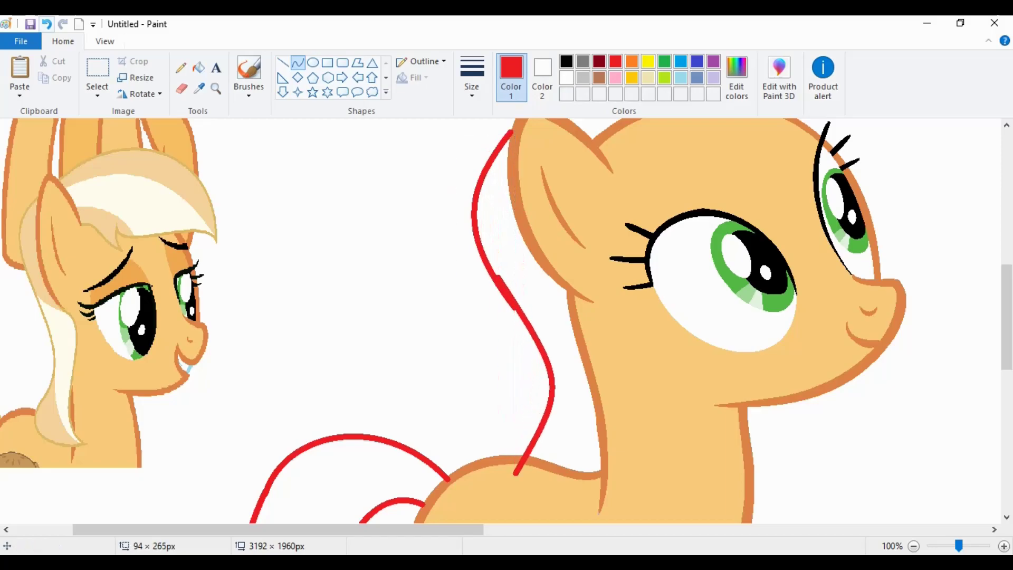
Try to redraw the lower back edge of the mare's mane and its bottom edge with red curves.
{"action": "key", "text": "ctrl+z"}
{"action": "scroll", "coordinate": [506, 317], "scroll_direction": "down", "scroll_amount": 3}
{"action": "left_click_drag", "start_coordinate": [516, 225], "coordinate": [516, 395]}
{"action": "mouse_move", "coordinate": [518, 317]}
{"action": "left_mouse_down"}
{"action": "mouse_move", "coordinate": [555, 308]}
{"action": "mouse_move", "coordinate": [560, 367]}
{"action": "mouse_move", "coordinate": [616, 457]}
{"action": "mouse_move", "coordinate": [627, 408]}
{"action": "mouse_move", "coordinate": [490, 404]}
{"action": "left_mouse_up"}
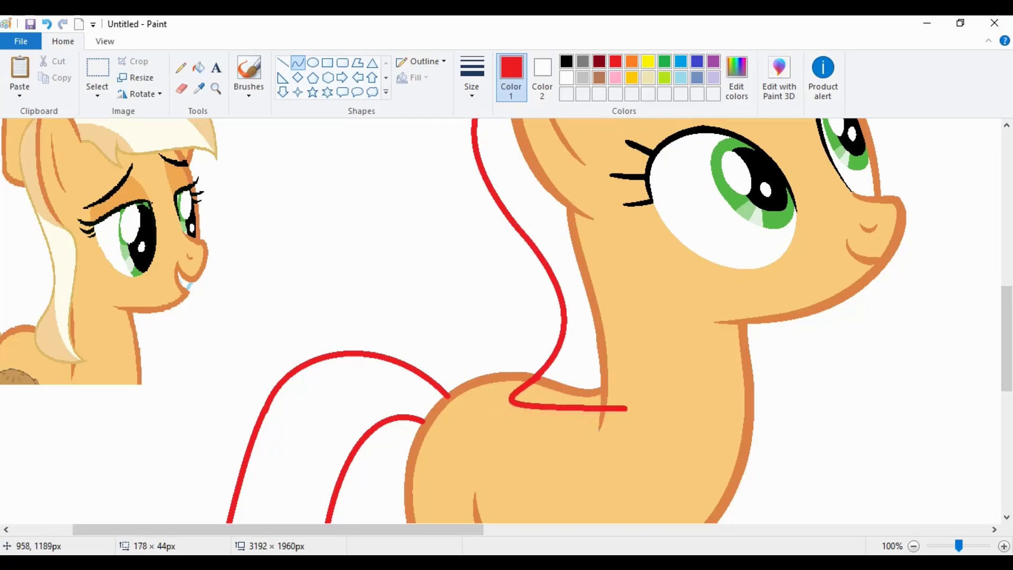
{"action": "key", "text": "ctrl+z"}
Try to draw the front edge of the mare's mane with two red curves from behind the jaw down the neck.
{"action": "left_click_drag", "start_coordinate": [621, 270], "coordinate": [619, 283]}
{"action": "left_click_drag", "start_coordinate": [612, 234], "coordinate": [620, 227]}
{"action": "left_click_drag", "start_coordinate": [619, 282], "coordinate": [639, 415]}
{"action": "left_click_drag", "start_coordinate": [628, 349], "coordinate": [608, 375]}
{"action": "left_click_drag", "start_coordinate": [614, 411], "coordinate": [658, 414]}
{"action": "key", "text": "ctrl+z"}
{"action": "left_click_drag", "start_coordinate": [620, 283], "coordinate": [633, 404]}
{"action": "left_click_drag", "start_coordinate": [631, 323], "coordinate": [602, 372]}
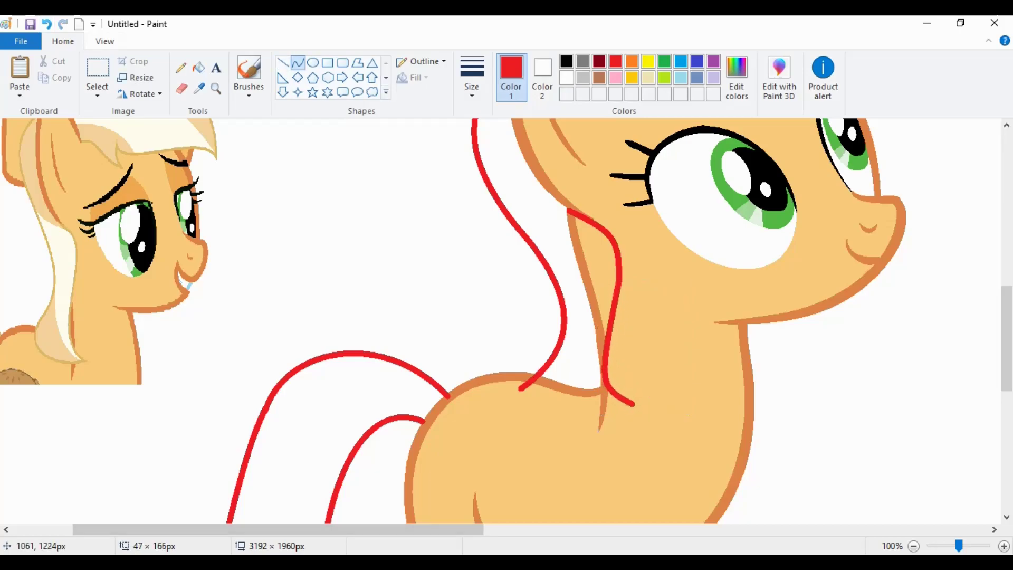
Try closing the bottom of the mare's mane with a red curve, then undo the last four mane curves.
{"action": "left_click_drag", "start_coordinate": [544, 390], "coordinate": [506, 428]}
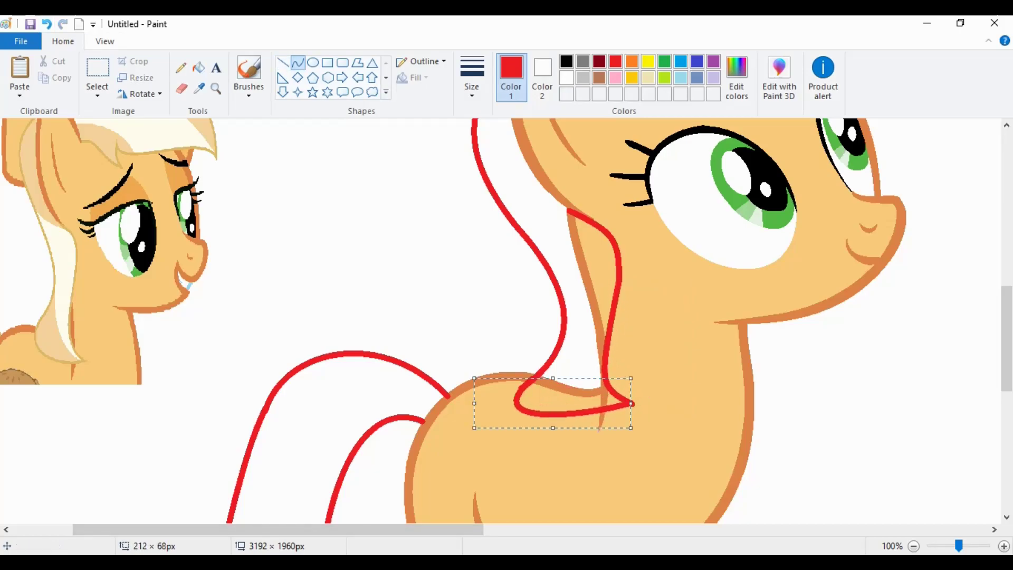
{"action": "key", "text": "ctrl+z"}
{"action": "key", "text": "ctrl+z"}
{"action": "key", "text": "ctrl+z"}
{"action": "key", "text": "ctrl+z"}
Try wider red curves for the front edge of the mare's mane, reaching further across the neck.
{"action": "mouse_move", "coordinate": [561, 208]}
{"action": "left_mouse_down"}
{"action": "mouse_move", "coordinate": [640, 294]}
{"action": "mouse_move", "coordinate": [692, 304]}
{"action": "left_mouse_up"}
{"action": "left_click_drag", "start_coordinate": [623, 405], "coordinate": [638, 353]}
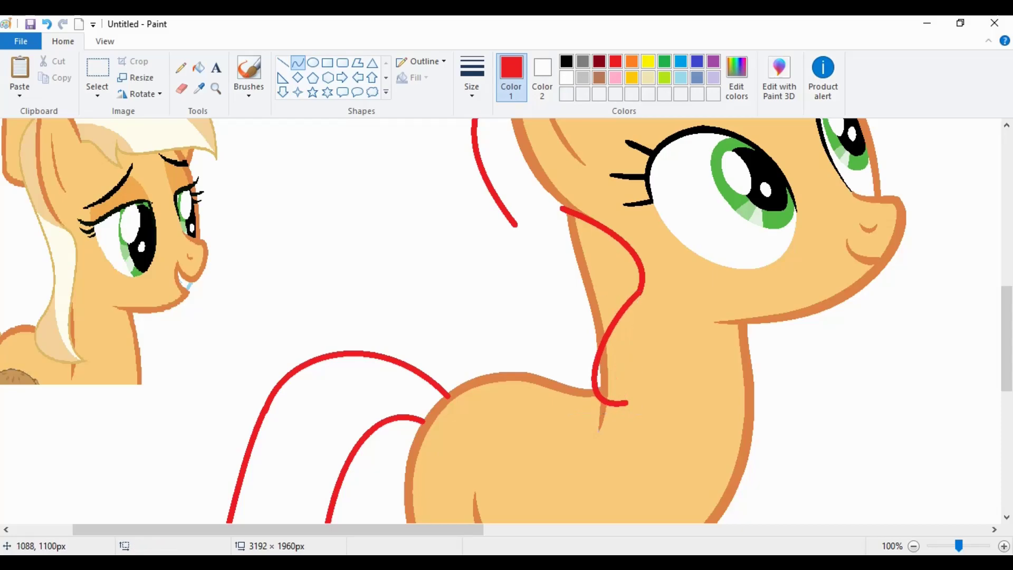
{"action": "key", "text": "ctrl+z"}
{"action": "left_click_drag", "start_coordinate": [636, 390], "coordinate": [627, 418]}
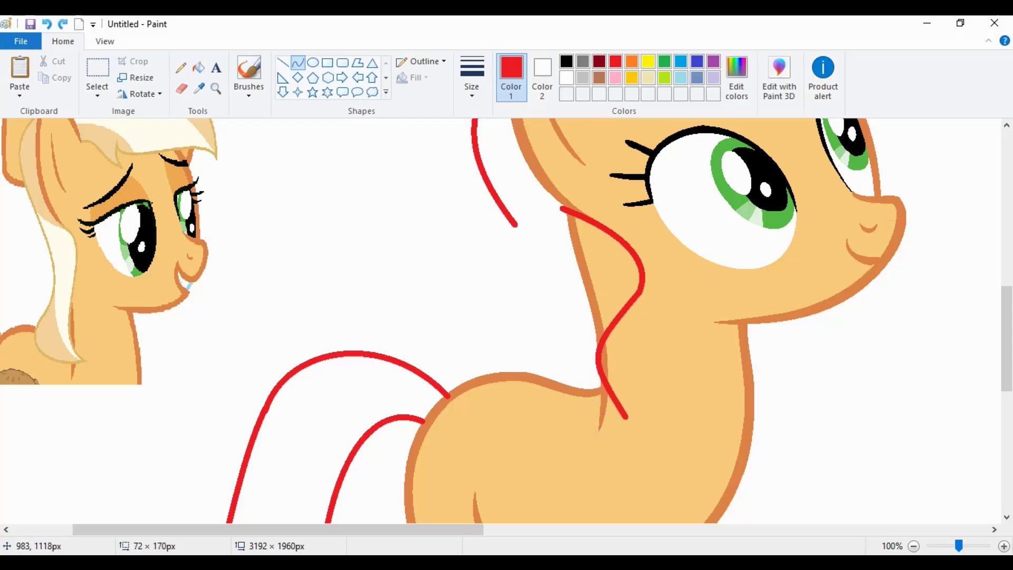
{"action": "key", "text": "ctrl+z"}
{"action": "left_click_drag", "start_coordinate": [565, 209], "coordinate": [630, 284]}
{"action": "left_click_drag", "start_coordinate": [599, 232], "coordinate": [609, 233]}
{"action": "left_click_drag", "start_coordinate": [631, 319], "coordinate": [601, 336]}
{"action": "key", "text": "ctrl+z"}
{"action": "key", "text": "ctrl+z"}
Draw the front edge of the mare's mane with red curves from behind the jaw down to a tip on the lower neck.
{"action": "left_click_drag", "start_coordinate": [264, 153], "coordinate": [282, 162]}
{"action": "left_click_drag", "start_coordinate": [564, 211], "coordinate": [614, 300]}
{"action": "mouse_move", "coordinate": [594, 235]}
{"action": "left_mouse_down"}
{"action": "mouse_move", "coordinate": [605, 215]}
{"action": "mouse_move", "coordinate": [628, 264]}
{"action": "left_mouse_up"}
{"action": "left_click_drag", "start_coordinate": [614, 300], "coordinate": [641, 412]}
Draw the rounded bottom edge and the lower back edge of the mare's mane with red curves to close its outline.
{"action": "mouse_move", "coordinate": [612, 359]}
{"action": "left_mouse_down"}
{"action": "mouse_move", "coordinate": [581, 409]}
{"action": "mouse_move", "coordinate": [554, 424]}
{"action": "left_mouse_up"}
{"action": "key", "text": "ctrl+z"}
{"action": "left_click_drag", "start_coordinate": [516, 226], "coordinate": [525, 358]}
{"action": "mouse_move", "coordinate": [522, 290]}
{"action": "left_mouse_down"}
{"action": "mouse_move", "coordinate": [574, 309]}
{"action": "mouse_move", "coordinate": [534, 301]}
{"action": "mouse_move", "coordinate": [535, 274]}
{"action": "left_mouse_up"}
{"action": "left_click_drag", "start_coordinate": [545, 369], "coordinate": [531, 349]}
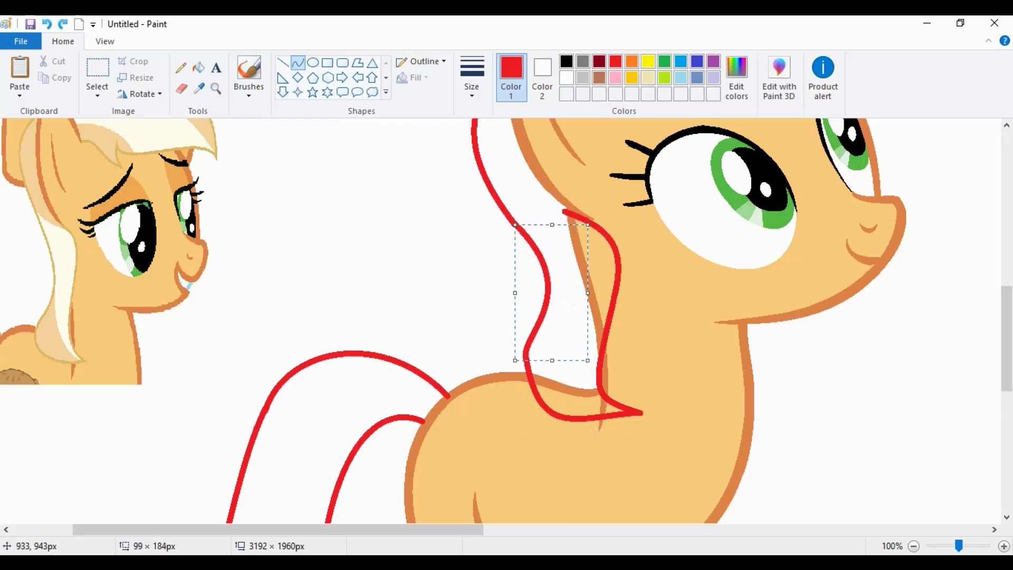
Draw the top arc of the mare's forelock with a red curve from the ear over the head, ending in front of the far eye.
{"action": "scroll", "coordinate": [506, 317], "scroll_direction": "up", "scroll_amount": 4}
{"action": "scroll", "coordinate": [506, 316], "scroll_direction": "right", "scroll_amount": 2}
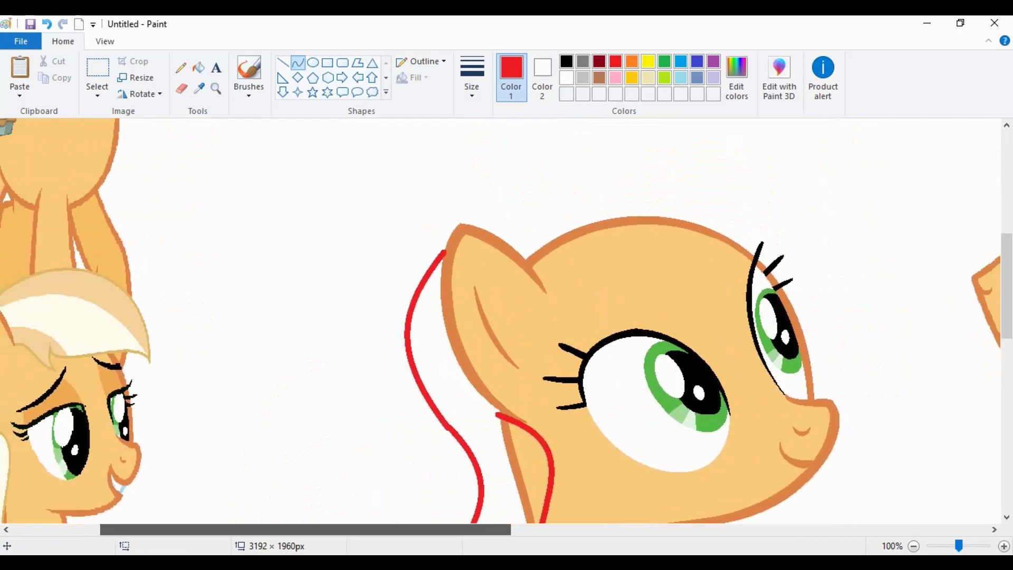
{"action": "scroll", "coordinate": [506, 316], "scroll_direction": "left", "scroll_amount": 1}
{"action": "left_click_drag", "start_coordinate": [491, 228], "coordinate": [909, 320]}
{"action": "mouse_move", "coordinate": [701, 274]}
{"action": "left_mouse_down"}
{"action": "mouse_move", "coordinate": [665, 135]}
{"action": "mouse_move", "coordinate": [842, 136]}
{"action": "left_mouse_up"}
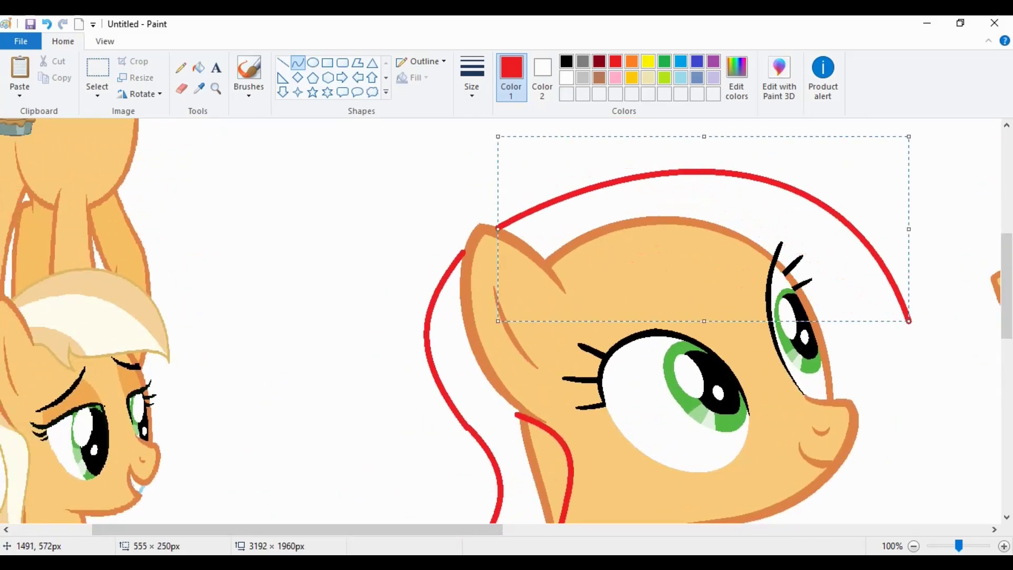
Draw the lower edge of the mare's forelock with red curves from its front tip, around a small tuft, back to the ear.
{"action": "left_click_drag", "start_coordinate": [908, 320], "coordinate": [663, 264]}
{"action": "left_click_drag", "start_coordinate": [786, 294], "coordinate": [552, 268]}
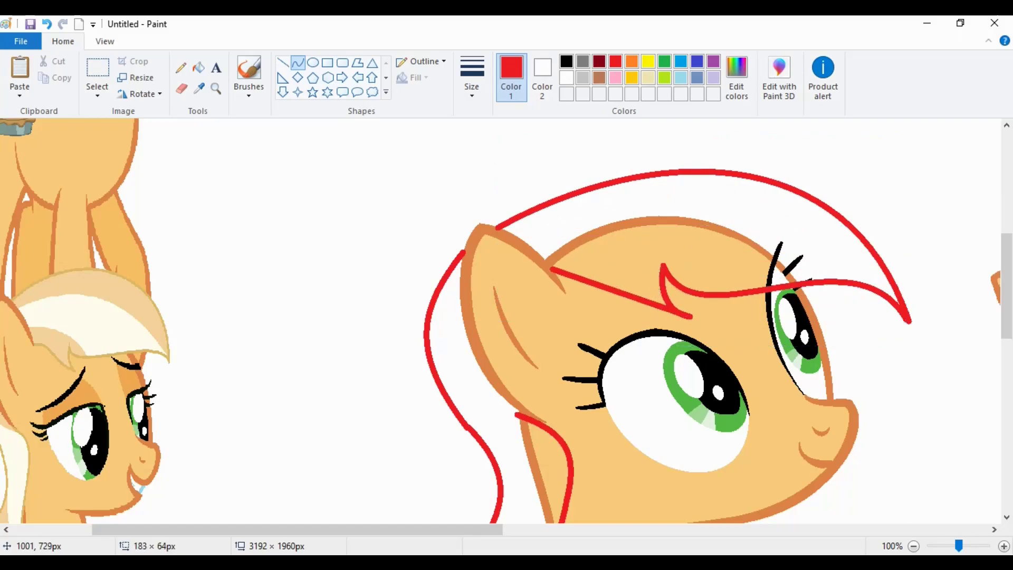
{"action": "left_click_drag", "start_coordinate": [608, 383], "coordinate": [566, 365]}
{"action": "key", "text": "ctrl+z"}
{"action": "mouse_move", "coordinate": [592, 301]}
{"action": "left_mouse_down"}
{"action": "mouse_move", "coordinate": [692, 317]}
{"action": "mouse_move", "coordinate": [586, 216]}
{"action": "left_mouse_up"}
{"action": "left_click_drag", "start_coordinate": [654, 317], "coordinate": [648, 362]}
{"action": "left_click_drag", "start_coordinate": [596, 295], "coordinate": [625, 329]}
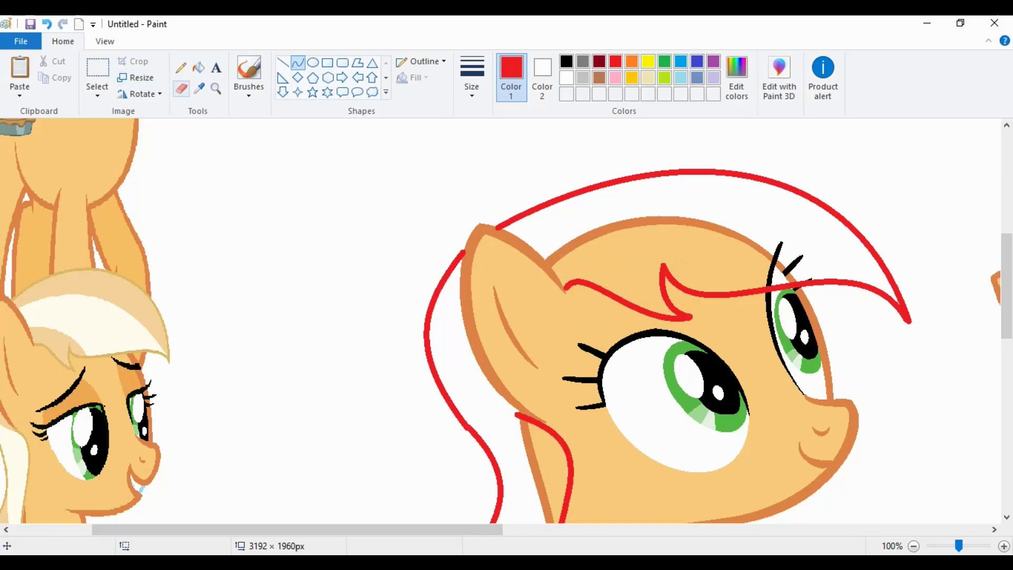
Recolour the mane and tail outlines with the tan line colour sampled from the reference mare's mane.
{"action": "left_click", "coordinate": [199, 88]}
{"action": "scroll", "coordinate": [501, 316], "scroll_direction": "left", "scroll_amount": 3}
{"action": "left_click", "coordinate": [267, 264]}
{"action": "left_click", "coordinate": [198, 67]}
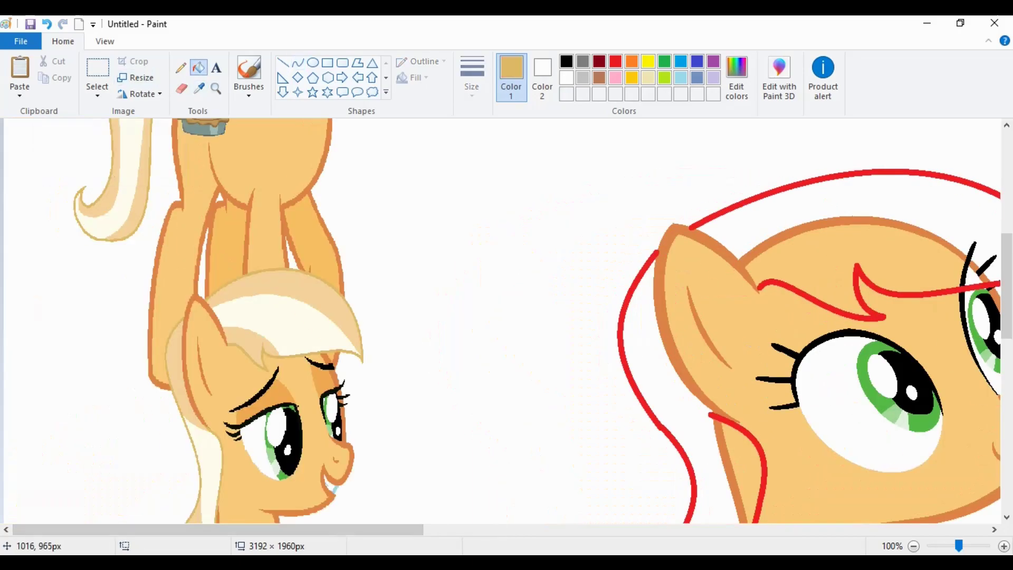
{"action": "scroll", "coordinate": [763, 442], "scroll_direction": "down", "scroll_amount": 5}
{"action": "scroll", "coordinate": [633, 369], "scroll_direction": "right", "scroll_amount": 10}
{"action": "scroll", "coordinate": [538, 209], "scroll_direction": "up", "scroll_amount": 10}
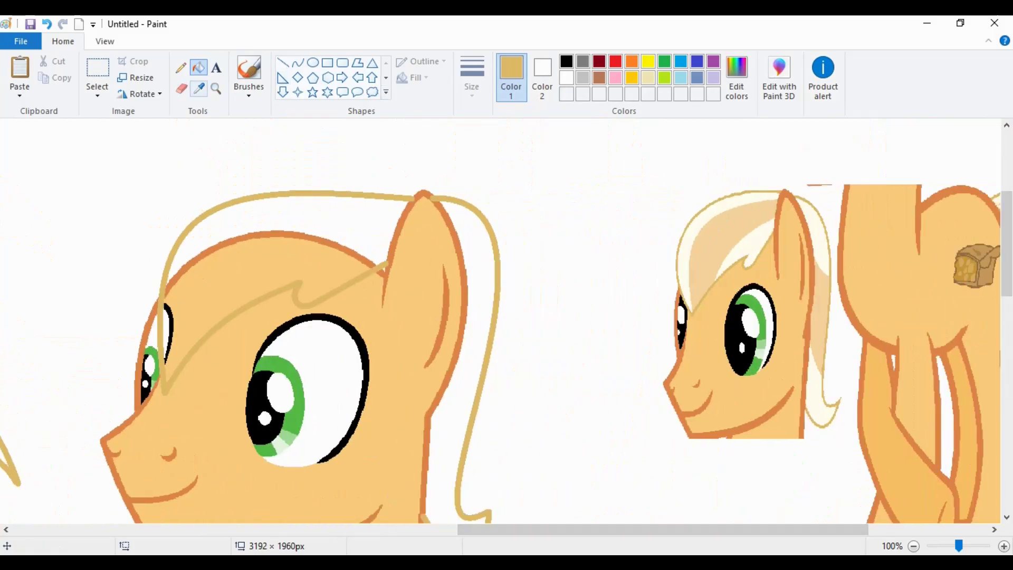
Fill the head and head outline inside the stallion's forelock with white.
{"action": "left_click", "coordinate": [199, 88]}
{"action": "left_click", "coordinate": [263, 248]}
{"action": "left_click", "coordinate": [274, 232]}
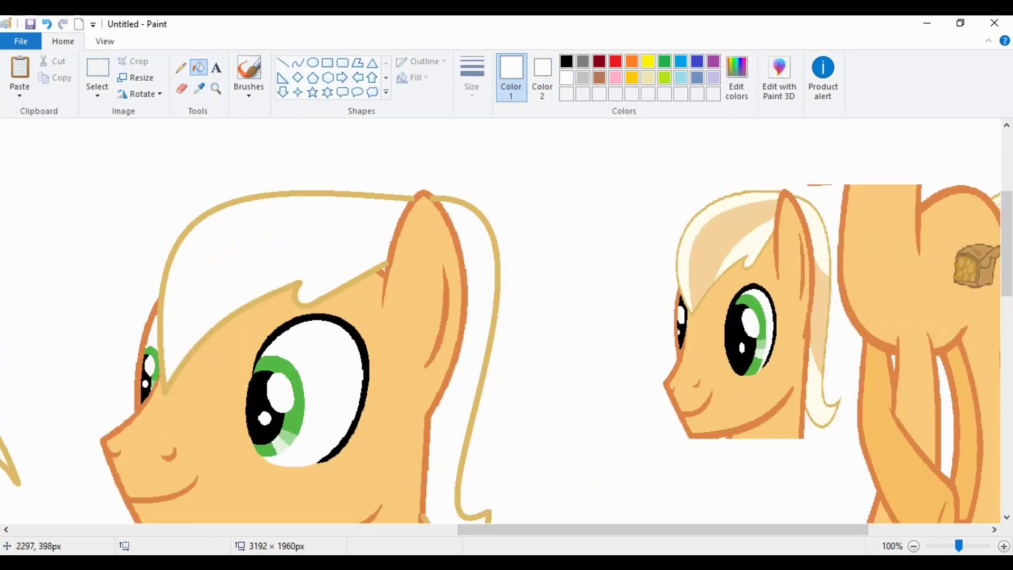
{"action": "left_click", "coordinate": [338, 237]}
Draw cream curves in the stallion's forelock and back mane to mark out the stripes.
{"action": "left_click", "coordinate": [313, 63]}
{"action": "left_click_drag", "start_coordinate": [280, 234], "coordinate": [318, 236]}
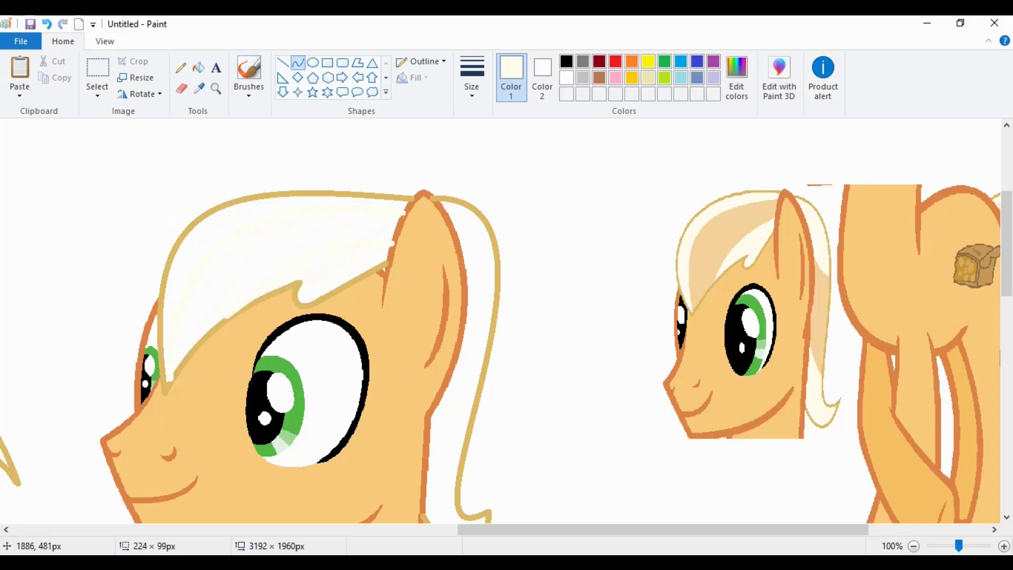
{"action": "scroll", "coordinate": [507, 317], "scroll_direction": "down", "scroll_amount": 2}
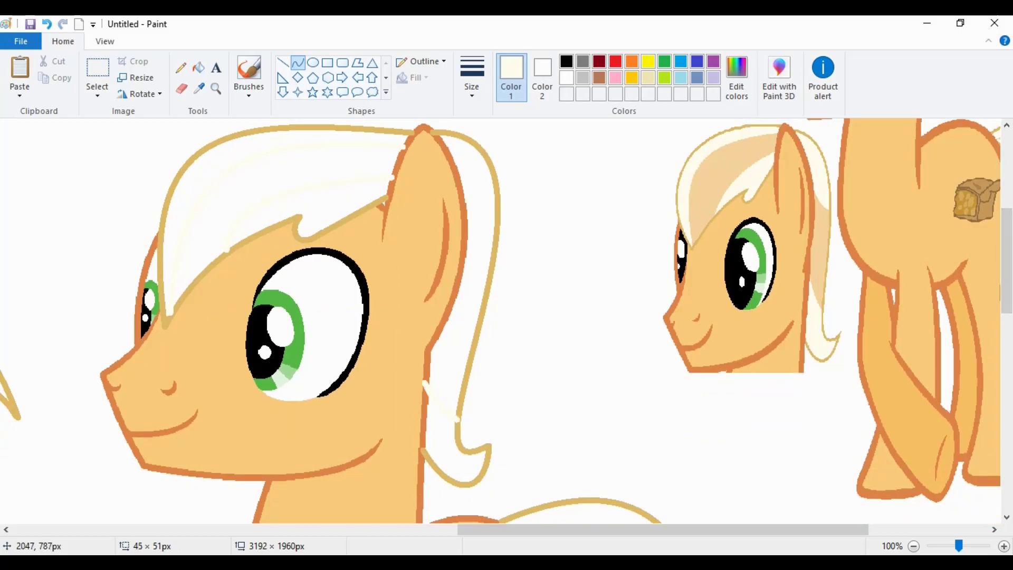
Draw cream curves along the stallion's tail from the rump towards the tip to mark out its stripes.
{"action": "scroll", "coordinate": [338, 237], "scroll_direction": "right", "scroll_amount": 4}
{"action": "scroll", "coordinate": [338, 237], "scroll_direction": "down", "scroll_amount": 4}
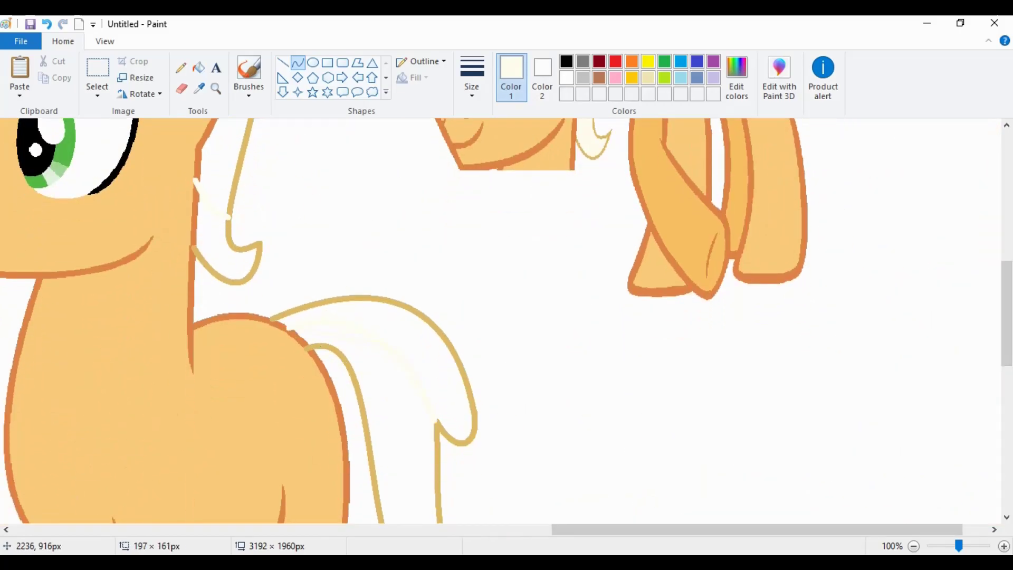
{"action": "scroll", "coordinate": [507, 317], "scroll_direction": "down", "scroll_amount": 2}
{"action": "left_click_drag", "start_coordinate": [473, 472], "coordinate": [367, 219]}
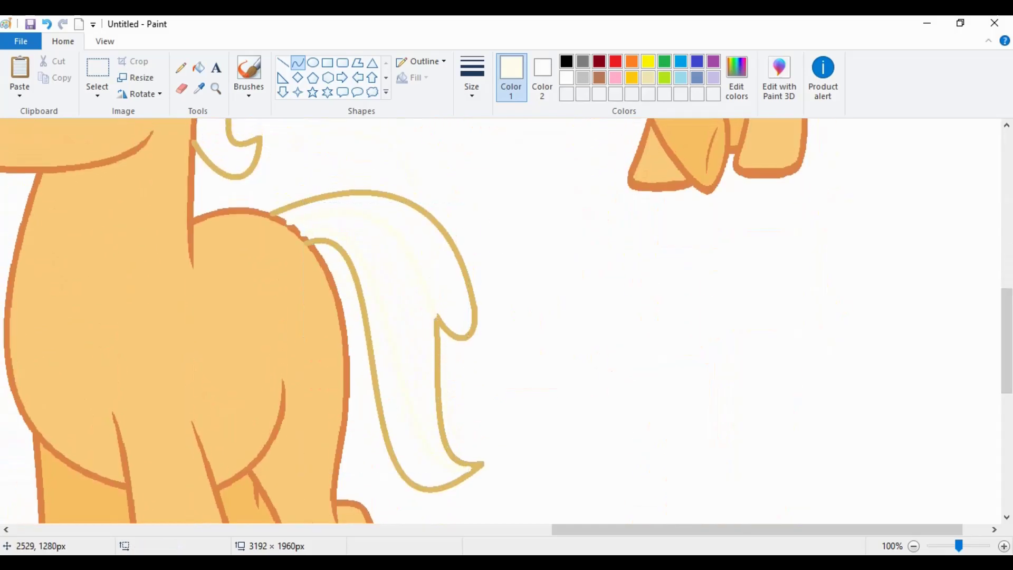
Draw cream curves across the mare's forelock and down her mane to mark out the stripes.
{"action": "left_click", "coordinate": [198, 67]}
{"action": "scroll", "coordinate": [411, 370], "scroll_direction": "up", "scroll_amount": 6}
{"action": "left_click_drag", "start_coordinate": [757, 530], "coordinate": [267, 529]}
{"action": "left_click_drag", "start_coordinate": [1006, 252], "coordinate": [1006, 274]}
{"action": "left_click", "coordinate": [298, 63]}
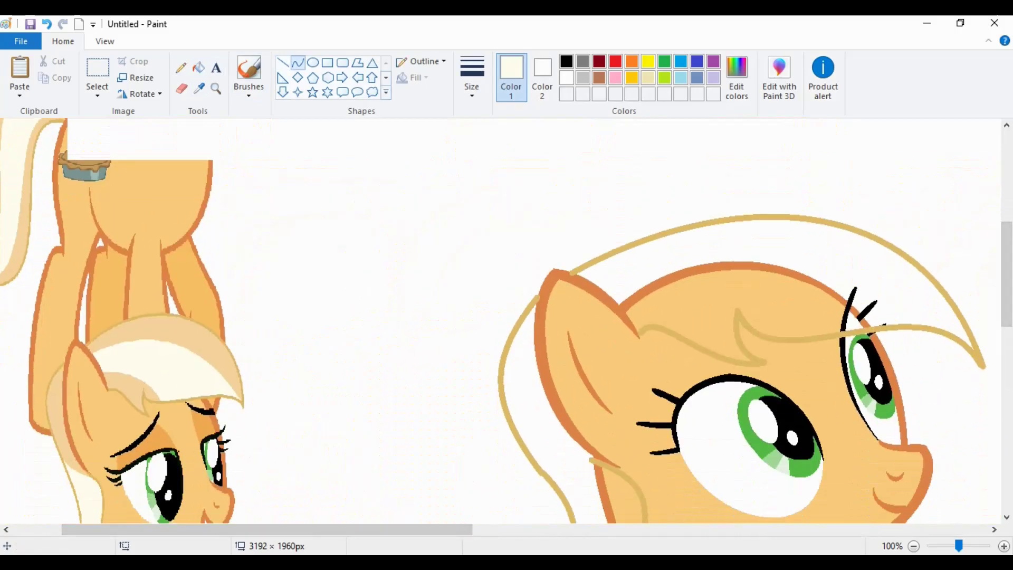
{"action": "mouse_move", "coordinate": [959, 344]}
{"action": "left_mouse_down"}
{"action": "mouse_move", "coordinate": [686, 317]}
{"action": "mouse_move", "coordinate": [591, 285]}
{"action": "left_mouse_up"}
{"action": "left_click_drag", "start_coordinate": [702, 296], "coordinate": [701, 224]}
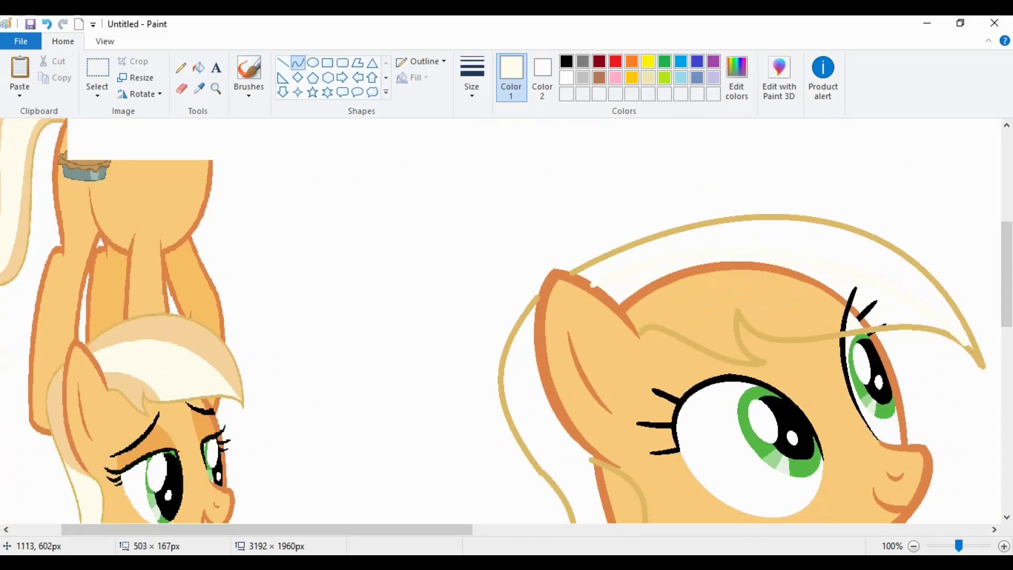
{"action": "left_click_drag", "start_coordinate": [780, 338], "coordinate": [627, 309]}
{"action": "mouse_move", "coordinate": [686, 324]}
{"action": "left_mouse_down"}
{"action": "mouse_move", "coordinate": [719, 285]}
{"action": "mouse_move", "coordinate": [703, 279]}
{"action": "left_mouse_up"}
Draw cream curves along the mare's tail from the rump to the curled end to mark out its stripes.
{"action": "scroll", "coordinate": [501, 316], "scroll_direction": "down", "scroll_amount": 5}
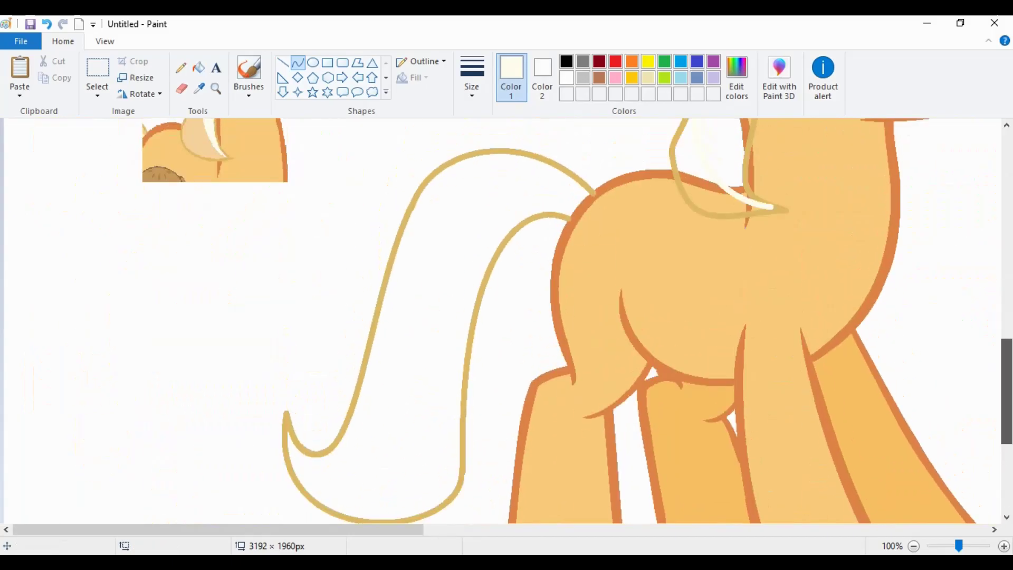
{"action": "left_click_drag", "start_coordinate": [286, 426], "coordinate": [451, 325]}
{"action": "left_click_drag", "start_coordinate": [300, 387], "coordinate": [488, 227]}
{"action": "left_click_drag", "start_coordinate": [574, 202], "coordinate": [400, 347]}
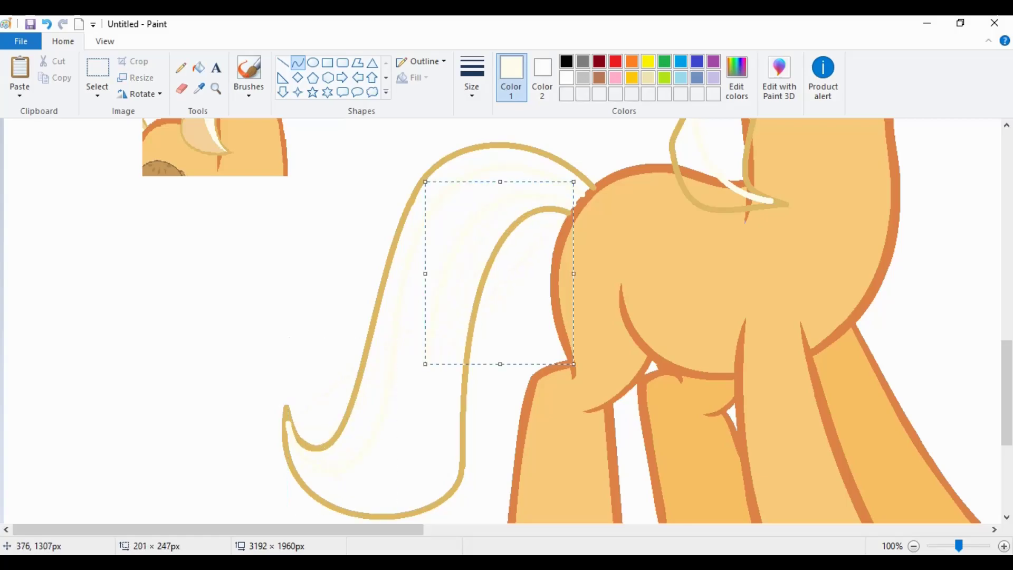
{"action": "scroll", "coordinate": [447, 206], "scroll_direction": "down", "scroll_amount": 3}
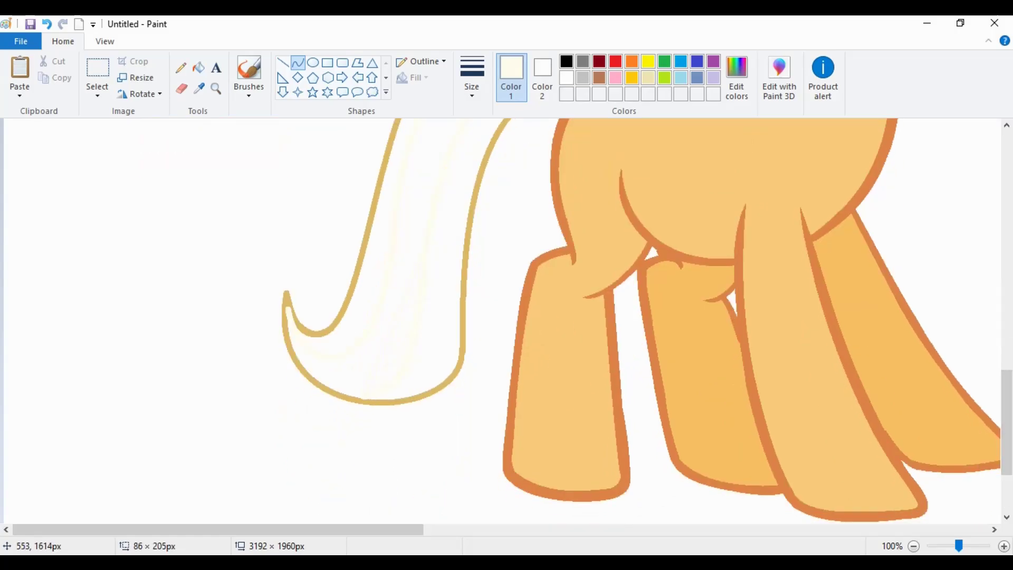
Fill the middle stripe of the mare's tail, mane and forelock with cream.
{"action": "left_click", "coordinate": [199, 67]}
{"action": "scroll", "coordinate": [475, 317], "scroll_direction": "up", "scroll_amount": 8}
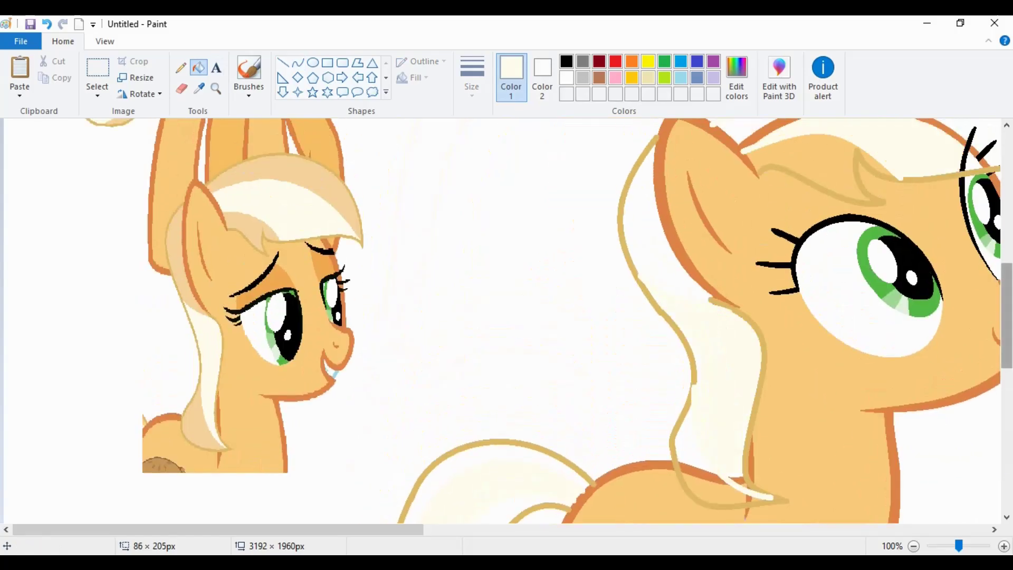
{"action": "scroll", "coordinate": [501, 316], "scroll_direction": "up", "scroll_amount": 3}
{"action": "scroll", "coordinate": [501, 317], "scroll_direction": "right", "scroll_amount": 10}
{"action": "scroll", "coordinate": [502, 317], "scroll_direction": "left", "scroll_amount": 6}
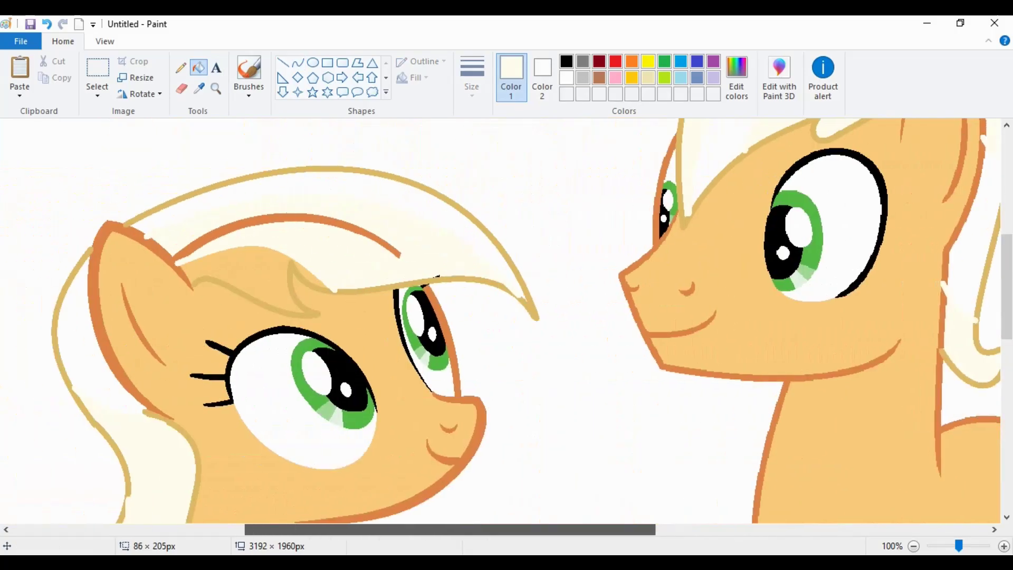
Cover the orange head outline crossing the mare's forelock with cream.
{"action": "left_click", "coordinate": [215, 88]}
{"action": "left_click", "coordinate": [370, 254]}
{"action": "left_click", "coordinate": [446, 238]}
{"action": "left_click", "coordinate": [471, 80]}
{"action": "left_click", "coordinate": [439, 178]}
{"action": "left_click", "coordinate": [199, 67]}
{"action": "left_click", "coordinate": [633, 295]}
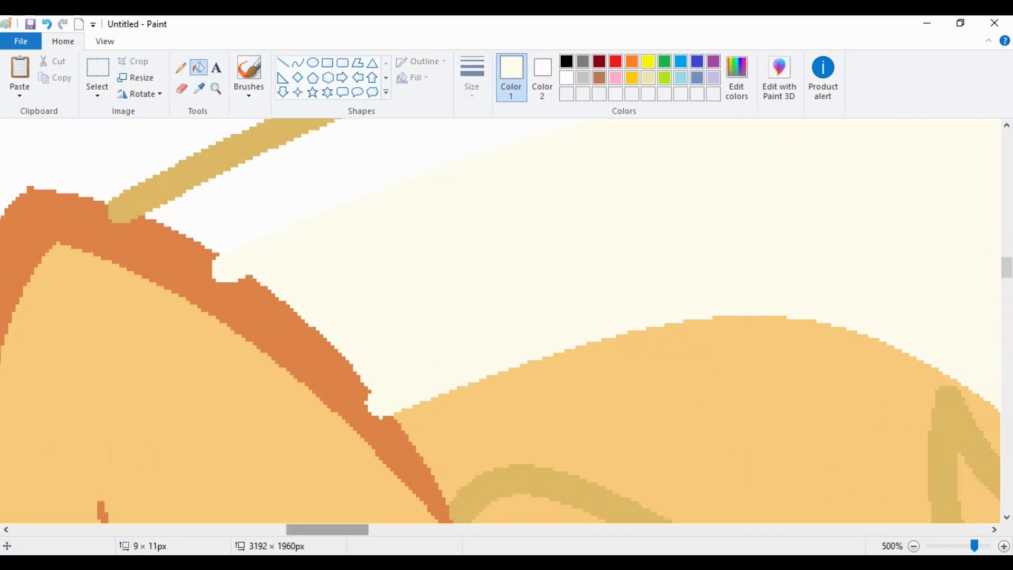
Sample the peach shade from the reference mare's mane and fill the outer stripe of the mare base's forelock with it.
{"action": "scroll", "coordinate": [529, 473], "scroll_direction": "right", "scroll_amount": 5}
{"action": "left_click", "coordinate": [914, 546]}
{"action": "left_click", "coordinate": [914, 546]}
{"action": "scroll", "coordinate": [502, 316], "scroll_direction": "down", "scroll_amount": 5}
{"action": "left_click", "coordinate": [199, 88]}
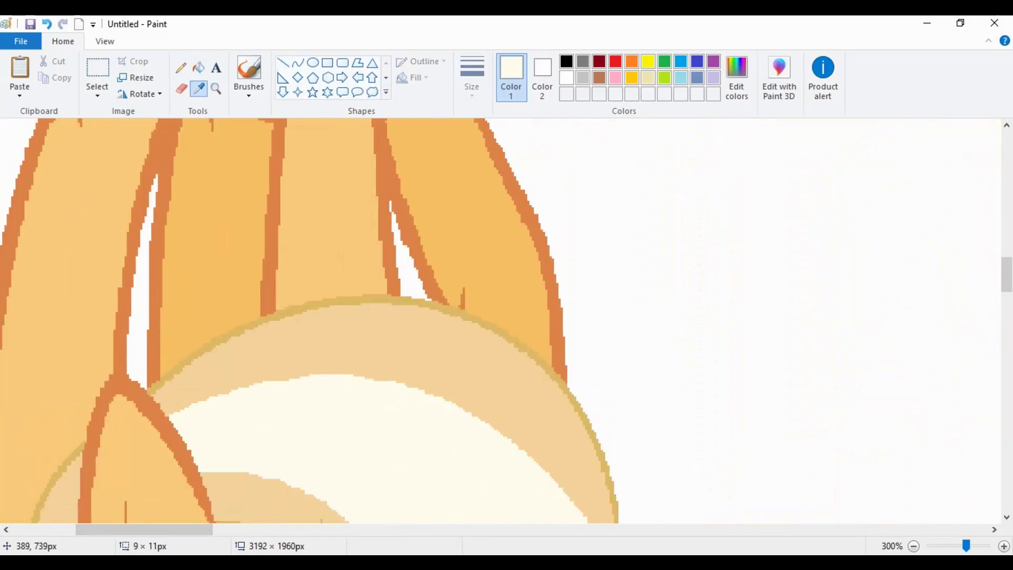
{"action": "left_click", "coordinate": [370, 369]}
{"action": "scroll", "coordinate": [501, 317], "scroll_direction": "up", "scroll_amount": 3}
{"action": "left_click", "coordinate": [633, 211]}
Fill the stripes on both sides of the cream band in the mare's tail with peach.
{"action": "scroll", "coordinate": [501, 317], "scroll_direction": "down", "scroll_amount": 5}
{"action": "scroll", "coordinate": [501, 316], "scroll_direction": "left", "scroll_amount": 5}
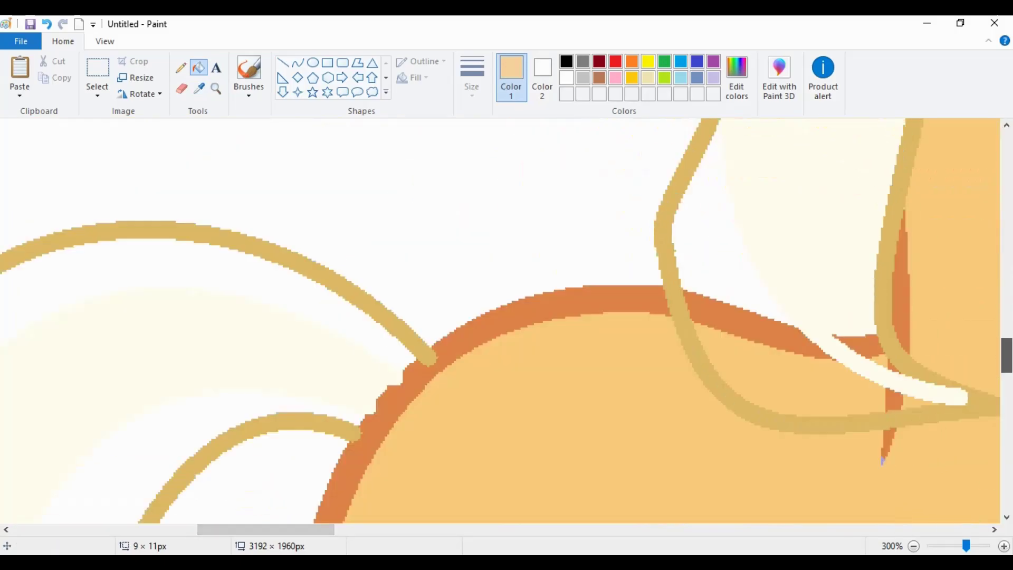
{"action": "scroll", "coordinate": [501, 317], "scroll_direction": "down", "scroll_amount": 3}
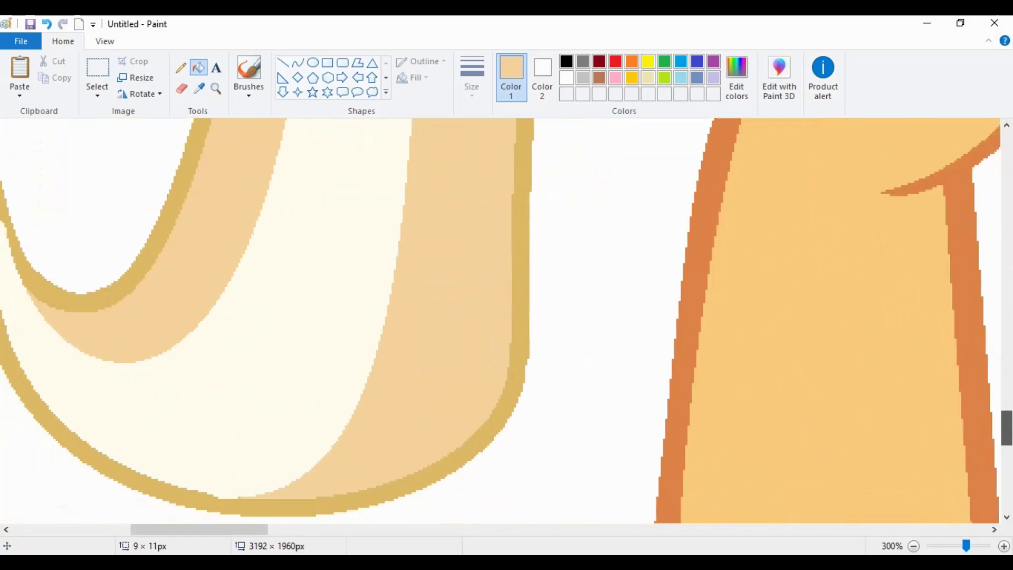
Fill the shaded sections of the mare's mane behind the ear and at its lower end with peach.
{"action": "scroll", "coordinate": [501, 317], "scroll_direction": "up", "scroll_amount": 5}
{"action": "scroll", "coordinate": [501, 317], "scroll_direction": "left", "scroll_amount": 3}
{"action": "scroll", "coordinate": [502, 316], "scroll_direction": "right", "scroll_amount": 5}
{"action": "left_click", "coordinate": [215, 88]}
{"action": "left_click", "coordinate": [325, 174]}
{"action": "left_click", "coordinate": [264, 475]}
{"action": "key", "text": "ctrl+z"}
Sample the orange body outline colour and touch up the neck outline around the tip of the mare's mane.
{"action": "scroll", "coordinate": [501, 316], "scroll_direction": "down", "scroll_amount": 10}
{"action": "scroll", "coordinate": [501, 317], "scroll_direction": "up", "scroll_amount": 2}
{"action": "left_click", "coordinate": [199, 88]}
{"action": "left_click", "coordinate": [422, 169]}
{"action": "left_click", "coordinate": [507, 258]}
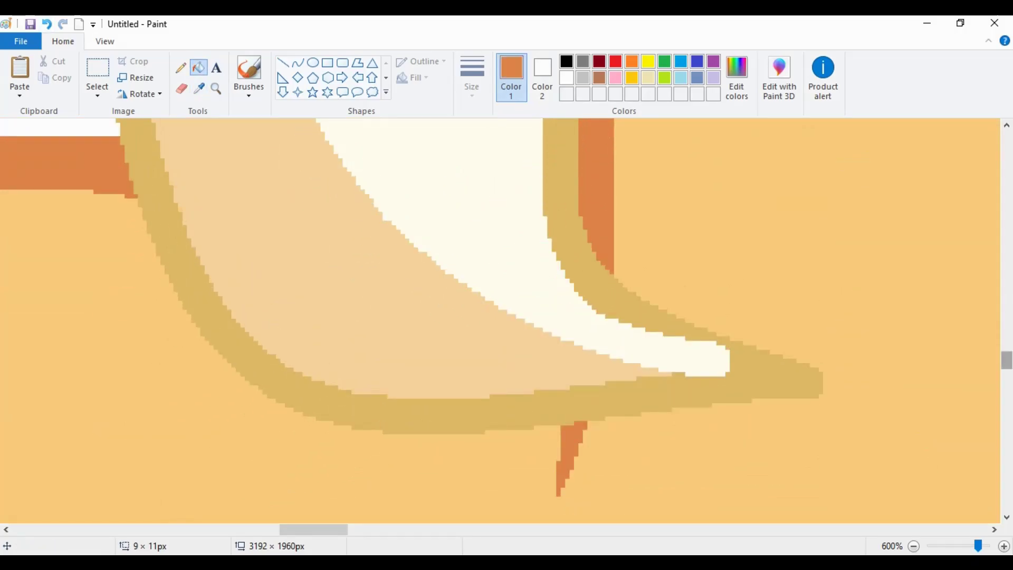
Fill the stripes of the stallion's forelock, back mane and tail with cream and the peach sampled from the mare.
{"action": "scroll", "coordinate": [501, 317], "scroll_direction": "up", "scroll_amount": 10}
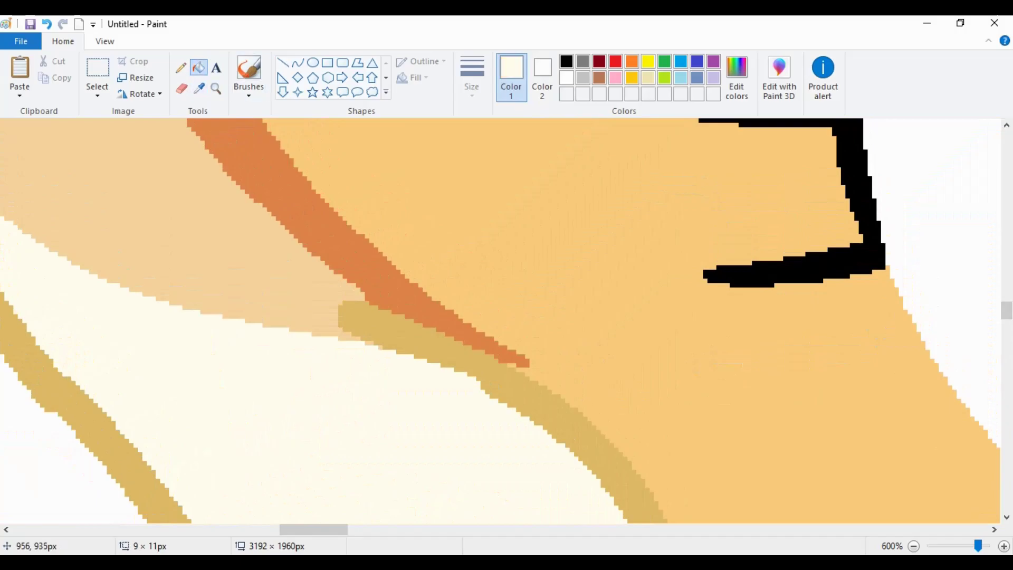
{"action": "scroll", "coordinate": [502, 316], "scroll_direction": "down", "scroll_amount": 7}
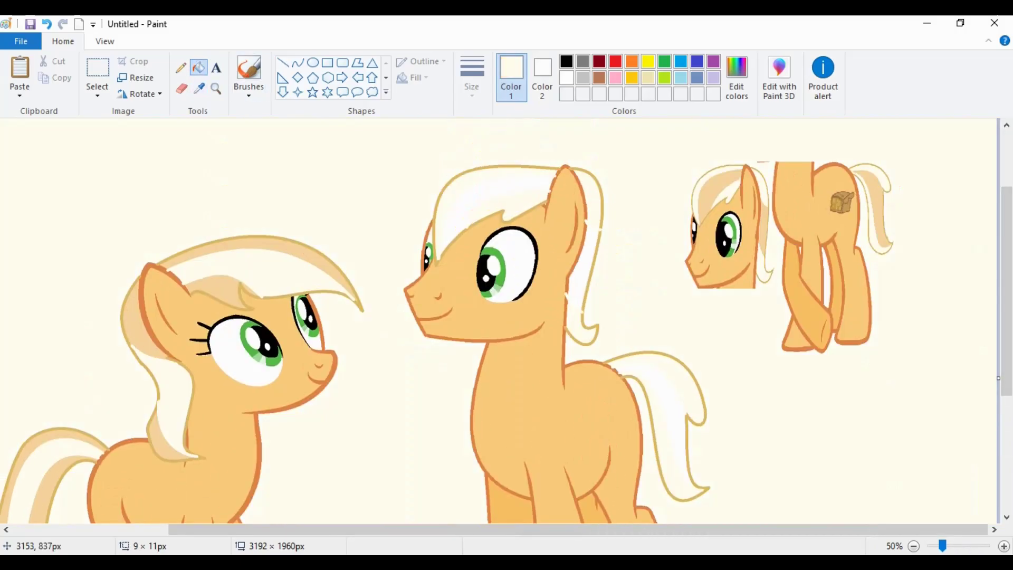
{"action": "left_click", "coordinate": [199, 88]}
{"action": "left_click", "coordinate": [222, 282]}
{"action": "left_click", "coordinate": [475, 199]}
{"action": "left_click", "coordinate": [583, 269]}
{"action": "left_click", "coordinate": [670, 412]}
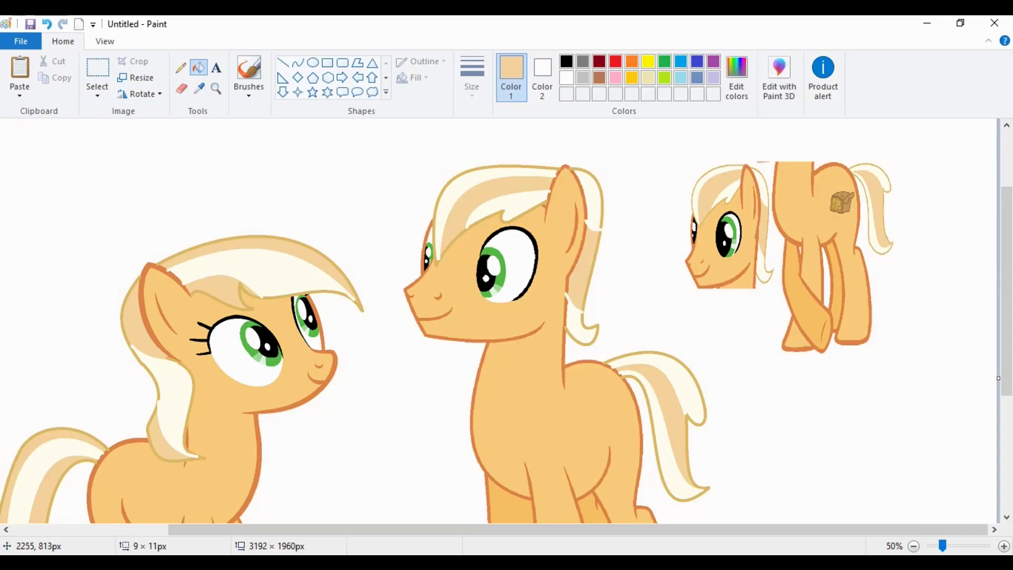
Sample the tan hair outline colour and taper the cream stripe's lower end at the tip of the stallion's forelock with a line and fill.
{"action": "left_click", "coordinate": [215, 88]}
{"action": "scroll", "coordinate": [462, 211], "scroll_direction": "up", "scroll_amount": 3}
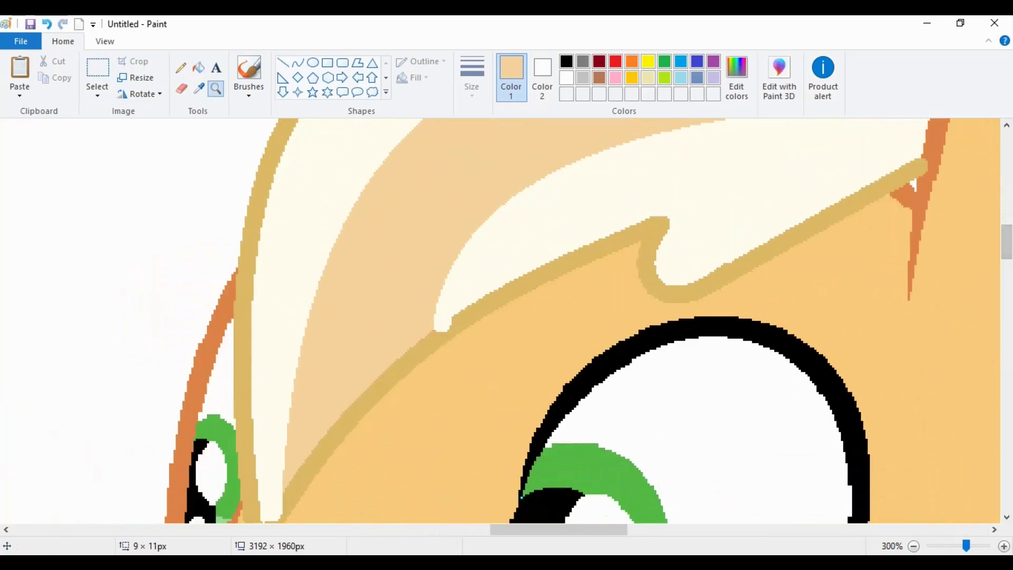
{"action": "left_click", "coordinate": [298, 63]}
{"action": "left_click", "coordinate": [199, 88]}
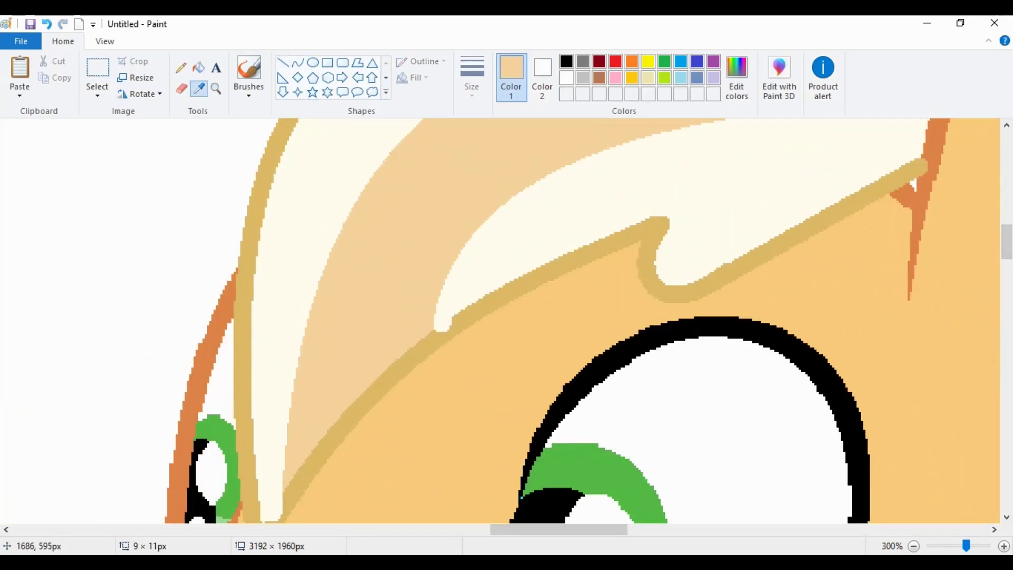
{"action": "left_click", "coordinate": [528, 275]}
{"action": "left_click", "coordinate": [215, 88]}
{"action": "left_click", "coordinate": [266, 464]}
{"action": "left_click", "coordinate": [283, 63]}
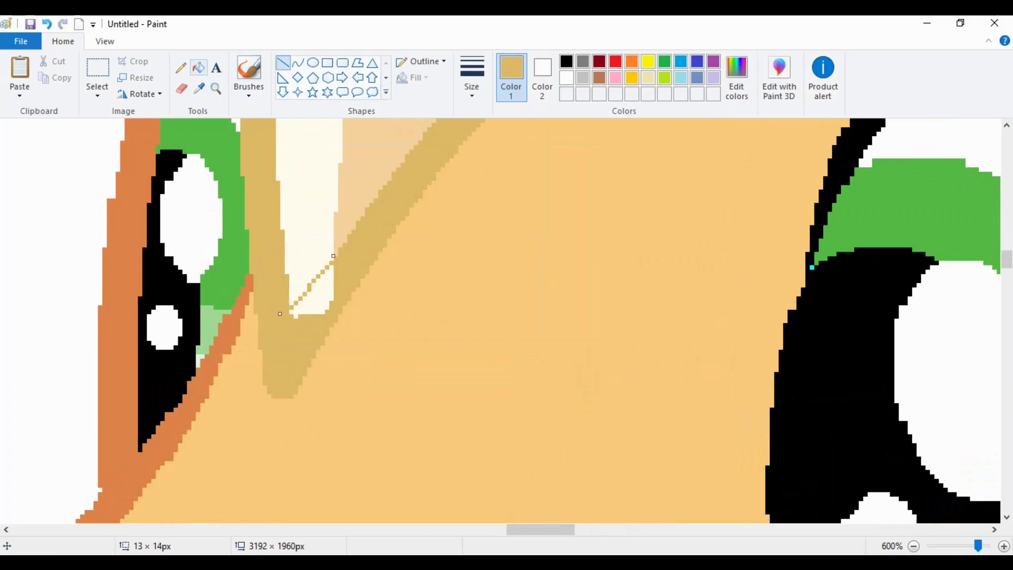
{"action": "left_click", "coordinate": [198, 68]}
{"action": "left_click", "coordinate": [322, 295]}
Close the cream notch in the forelock's lower outline where the inner cream stripe ends, using the tan outline colour.
{"action": "scroll", "coordinate": [501, 316], "scroll_direction": "up", "scroll_amount": 5}
{"action": "left_click", "coordinate": [283, 62]}
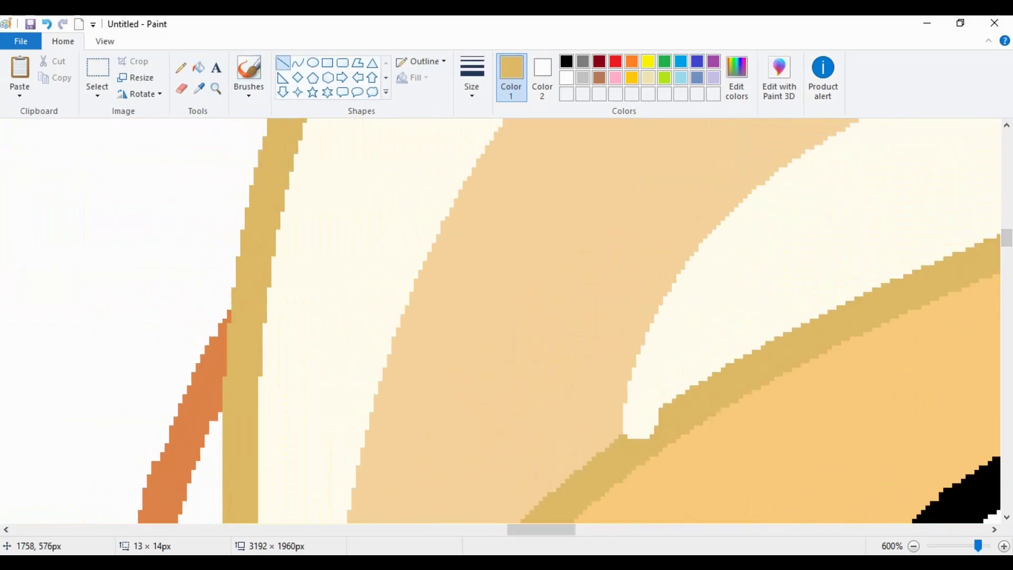
{"action": "left_click", "coordinate": [198, 67]}
{"action": "left_click", "coordinate": [639, 430]}
{"action": "scroll", "coordinate": [640, 430], "scroll_direction": "down", "scroll_amount": 5}
{"action": "left_click", "coordinate": [199, 88]}
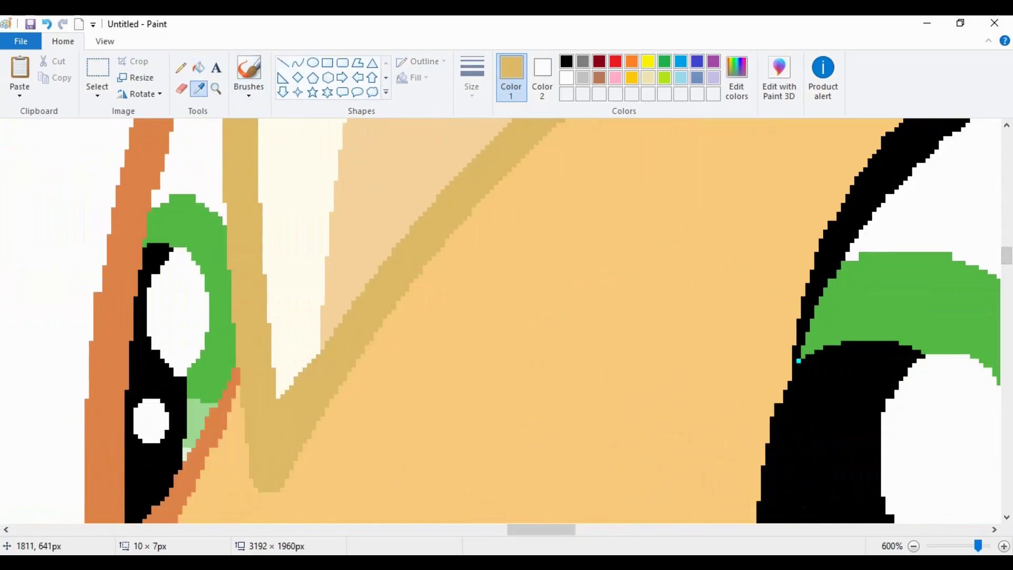
{"action": "left_click", "coordinate": [887, 316]}
{"action": "left_click", "coordinate": [828, 499]}
{"action": "left_click", "coordinate": [47, 24]}
{"action": "left_click", "coordinate": [63, 24]}
{"action": "left_click", "coordinate": [47, 24]}
{"action": "left_click", "coordinate": [566, 61]}
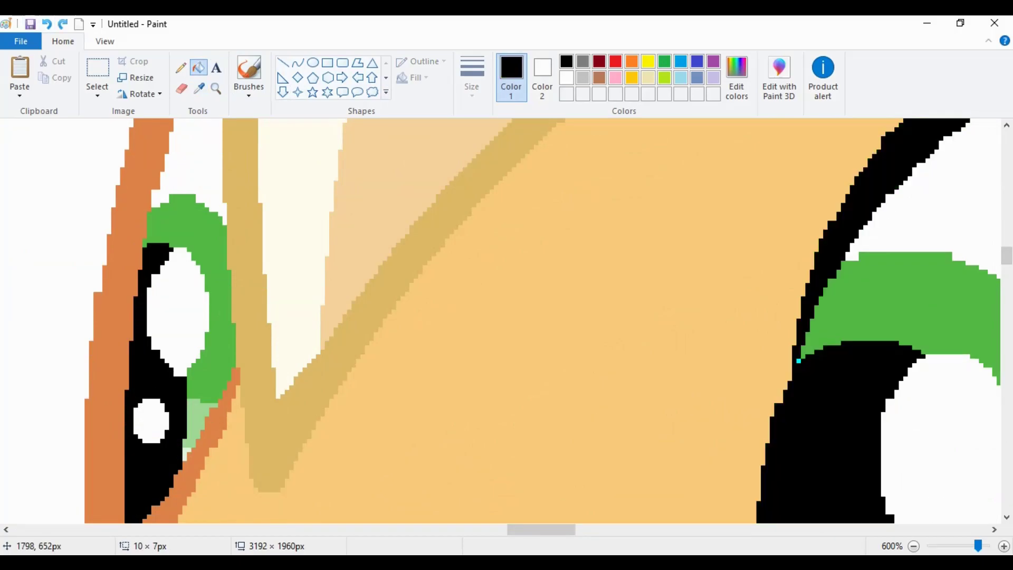
Draw a lower tan curve under the stallion's forelock, from the ear to beyond the tuft above the eye.
{"action": "scroll", "coordinate": [799, 361], "scroll_direction": "up", "scroll_amount": 5}
{"action": "scroll", "coordinate": [799, 361], "scroll_direction": "right", "scroll_amount": 8}
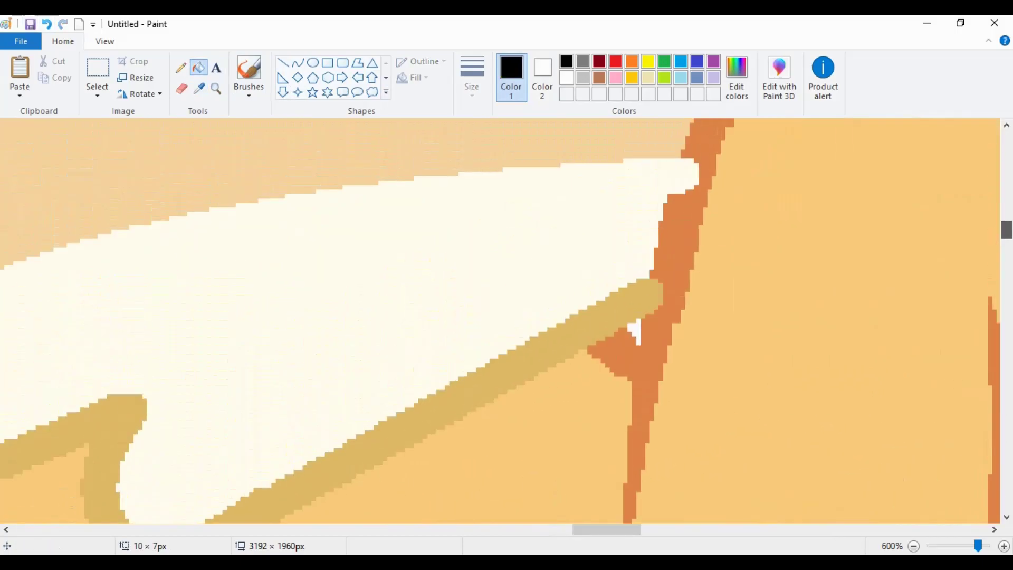
{"action": "left_click", "coordinate": [297, 63]}
{"action": "left_click", "coordinate": [199, 88]}
{"action": "left_click", "coordinate": [100, 364]}
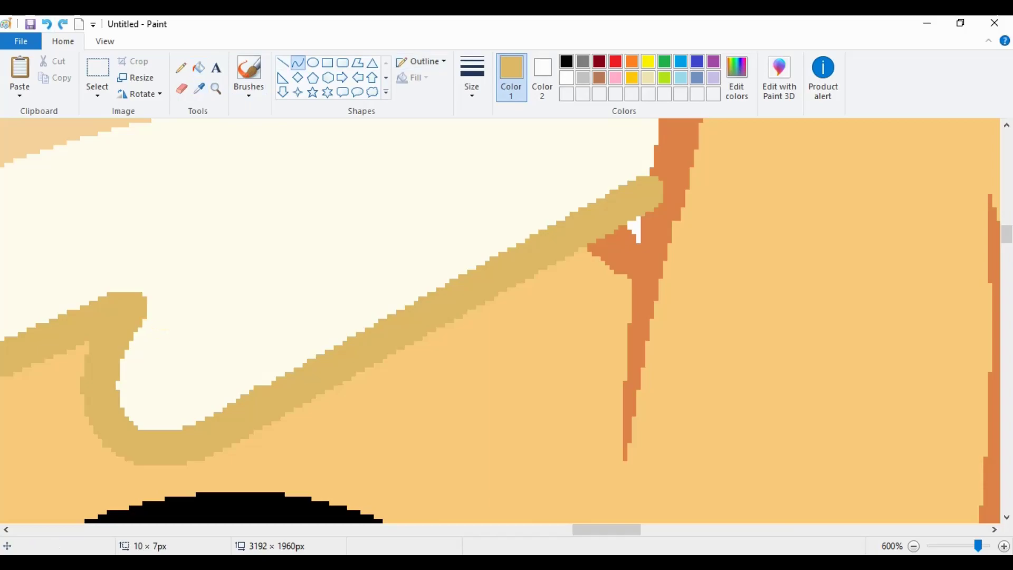
{"action": "mouse_move", "coordinate": [649, 236]}
{"action": "left_mouse_down"}
{"action": "mouse_move", "coordinate": [102, 339]}
{"action": "mouse_move", "coordinate": [74, 514]}
{"action": "mouse_move", "coordinate": [61, 519]}
{"action": "left_mouse_up"}
Sample the forelock's cream and trace a cream border along the inner edge of the new lower outline, starting at the ear.
{"action": "left_click", "coordinate": [199, 88]}
{"action": "left_click", "coordinate": [369, 174]}
{"action": "left_click", "coordinate": [283, 62]}
{"action": "left_click_drag", "start_coordinate": [641, 158], "coordinate": [646, 206]}
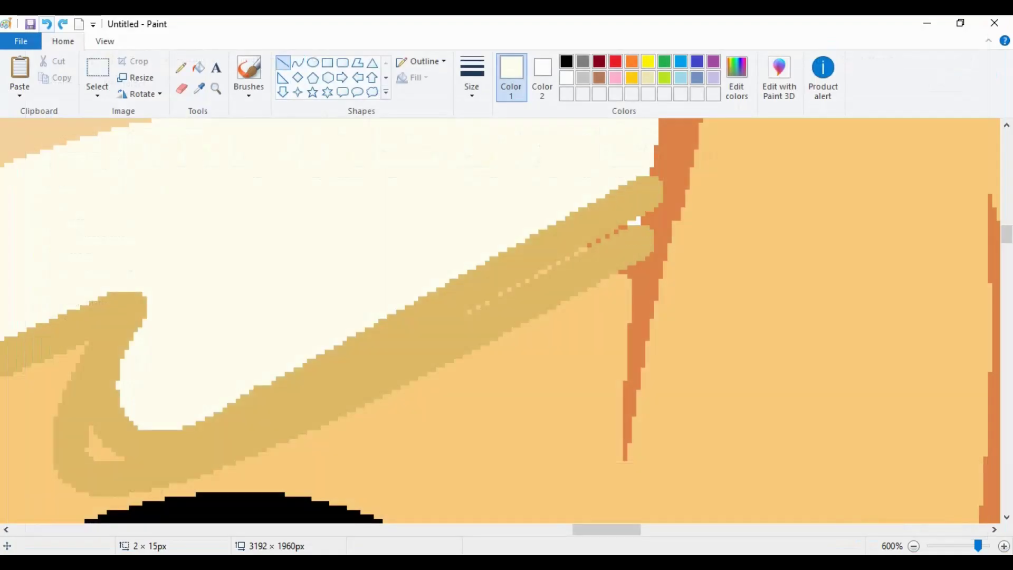
{"action": "left_click_drag", "start_coordinate": [470, 311], "coordinate": [126, 458]}
{"action": "left_click", "coordinate": [46, 24]}
{"action": "left_click", "coordinate": [298, 62]}
{"action": "left_click_drag", "start_coordinate": [638, 224], "coordinate": [121, 458]}
{"action": "left_click_drag", "start_coordinate": [470, 332], "coordinate": [353, 389]}
Draw a straight cream line down the side of the forelock tuft and fill the enclosed old outline with cream.
{"action": "left_click_drag", "start_coordinate": [142, 265], "coordinate": [89, 424]}
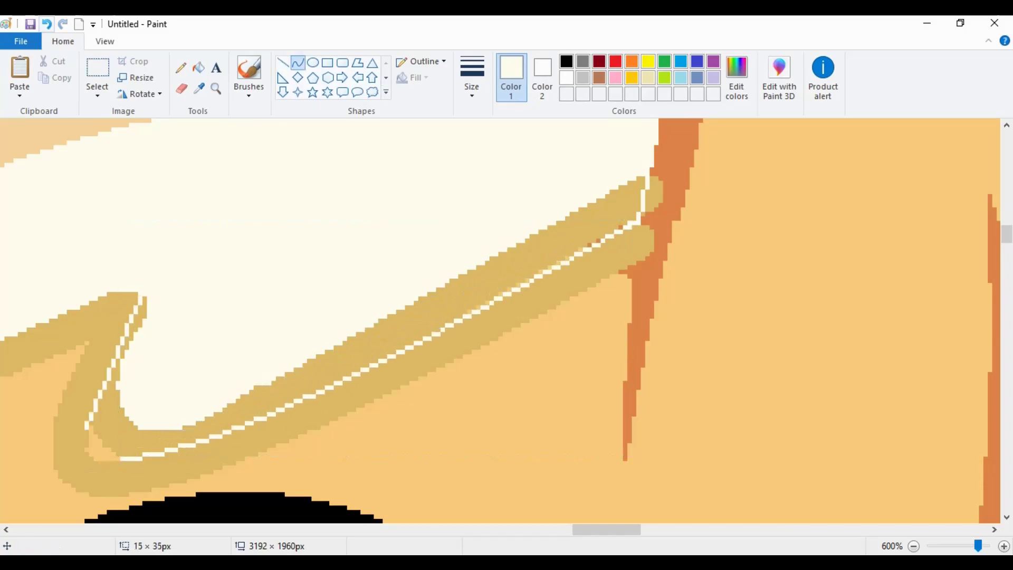
{"action": "left_click", "coordinate": [46, 24]}
{"action": "left_click", "coordinate": [282, 62]}
{"action": "left_click_drag", "start_coordinate": [142, 265], "coordinate": [88, 424]}
{"action": "left_click", "coordinate": [199, 67]}
{"action": "left_click", "coordinate": [369, 364]}
{"action": "left_click", "coordinate": [101, 449]}
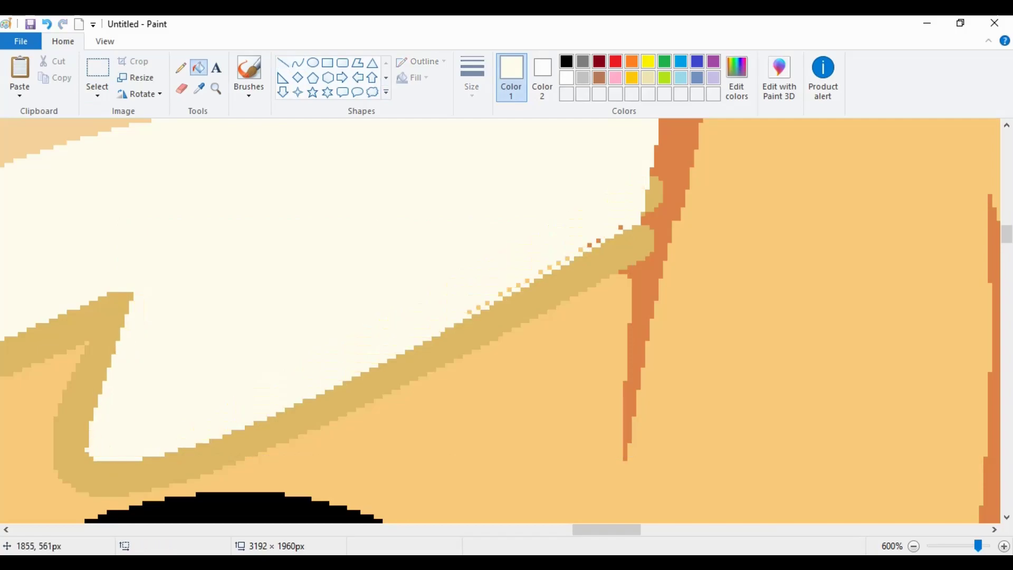
Paint the stray pixels along the forelock's lower edge cream and patch the adjoining ear outline with the sampled orange.
{"action": "left_click", "coordinate": [249, 77]}
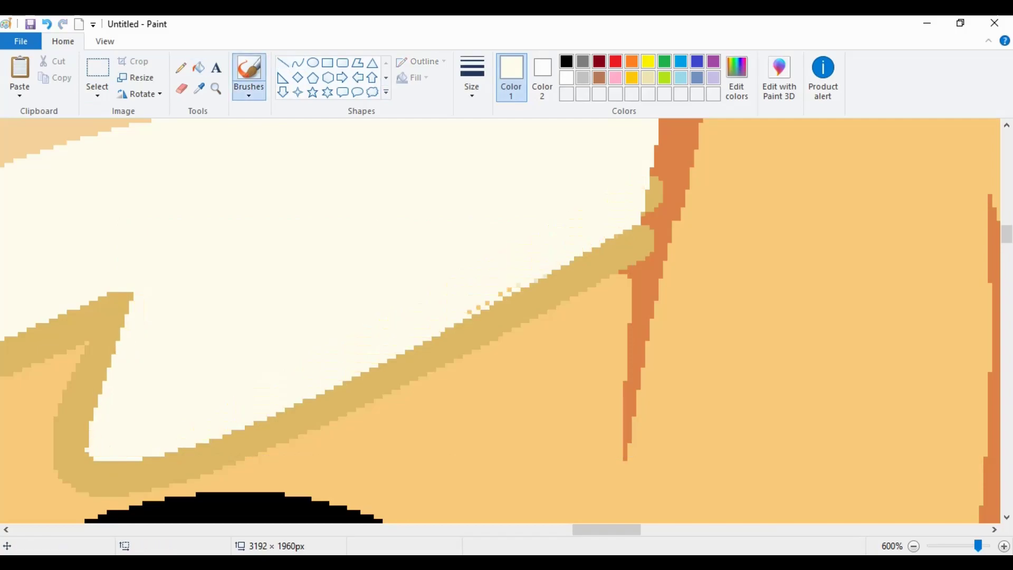
{"action": "left_click", "coordinate": [181, 68]}
{"action": "left_click", "coordinate": [199, 88]}
{"action": "left_click", "coordinate": [673, 179]}
{"action": "left_click", "coordinate": [282, 63]}
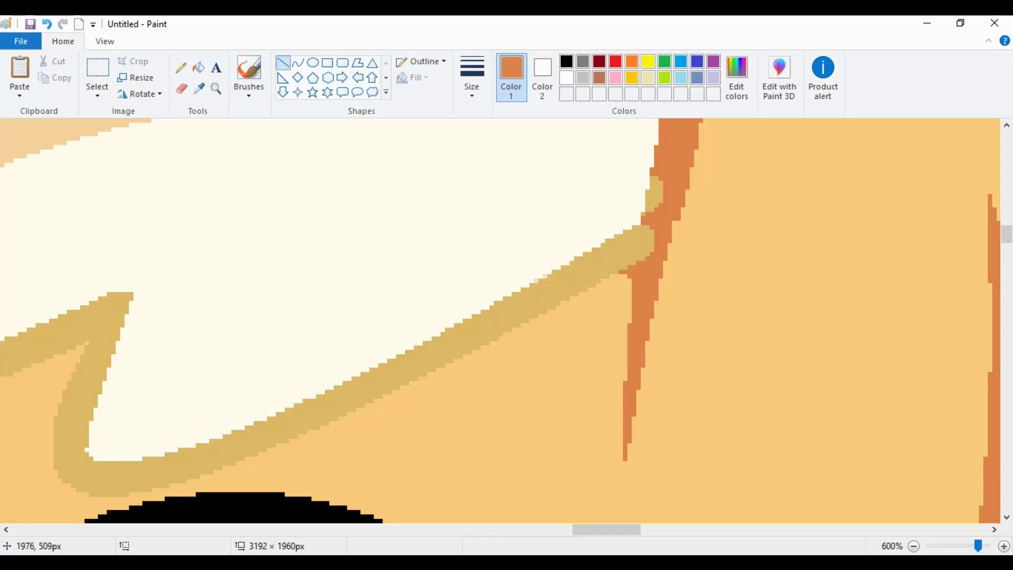
{"action": "left_click", "coordinate": [199, 68]}
Restore the orange outline at the front and tip of the stallion's ear by lining off and filling the overlapping hair colours.
{"action": "scroll", "coordinate": [500, 321], "scroll_direction": "left", "scroll_amount": 10}
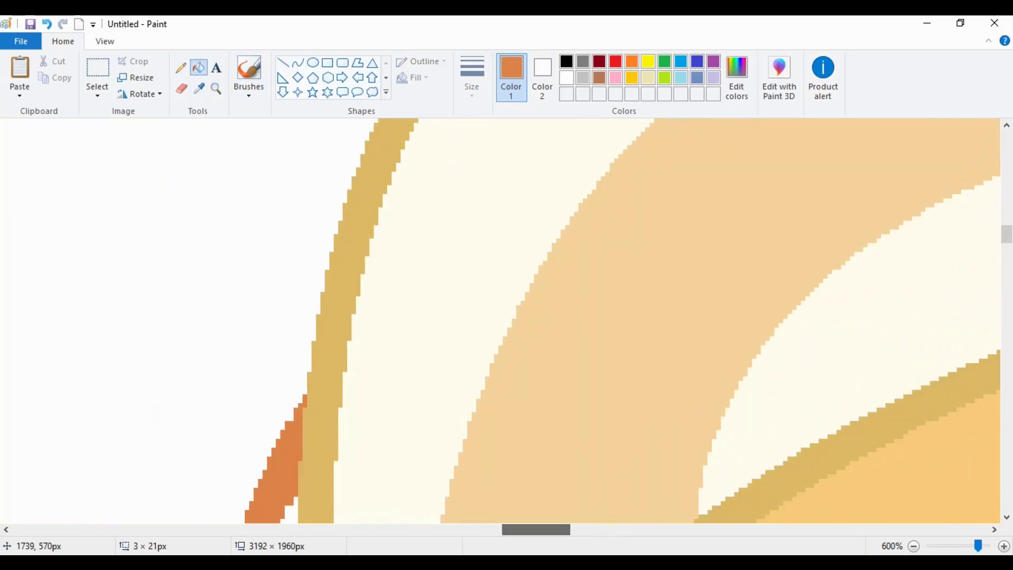
{"action": "scroll", "coordinate": [500, 321], "scroll_direction": "down", "scroll_amount": 7}
{"action": "scroll", "coordinate": [501, 320], "scroll_direction": "right", "scroll_amount": 15}
{"action": "scroll", "coordinate": [500, 320], "scroll_direction": "up", "scroll_amount": 10}
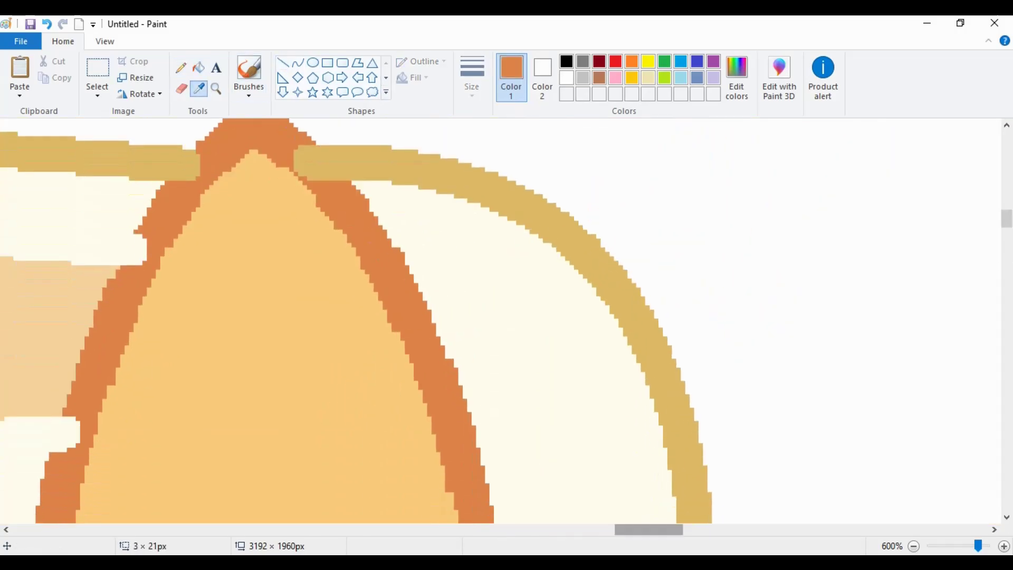
{"action": "scroll", "coordinate": [500, 321], "scroll_direction": "left", "scroll_amount": 6}
{"action": "left_click", "coordinate": [283, 62]}
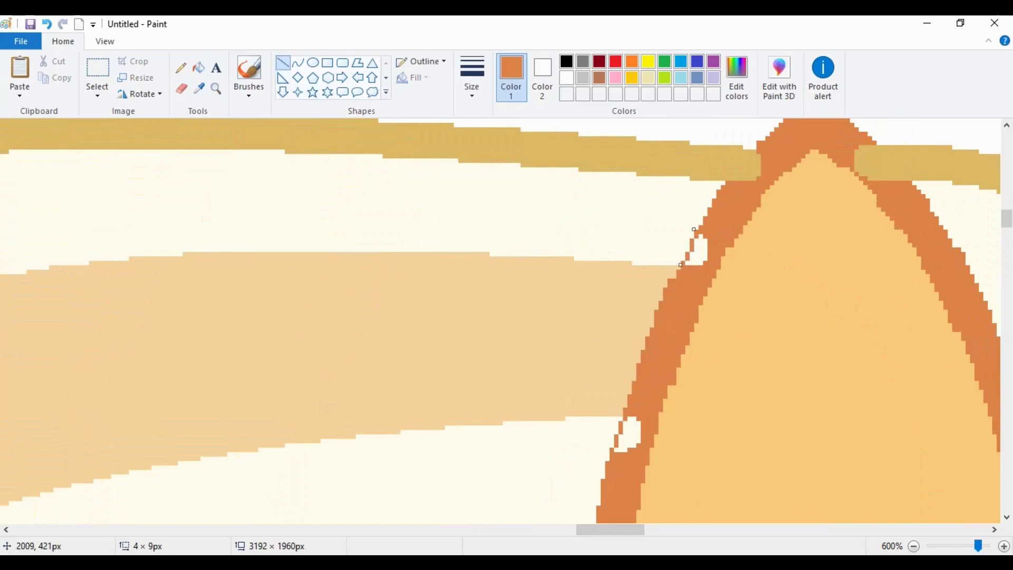
{"action": "left_click", "coordinate": [198, 68]}
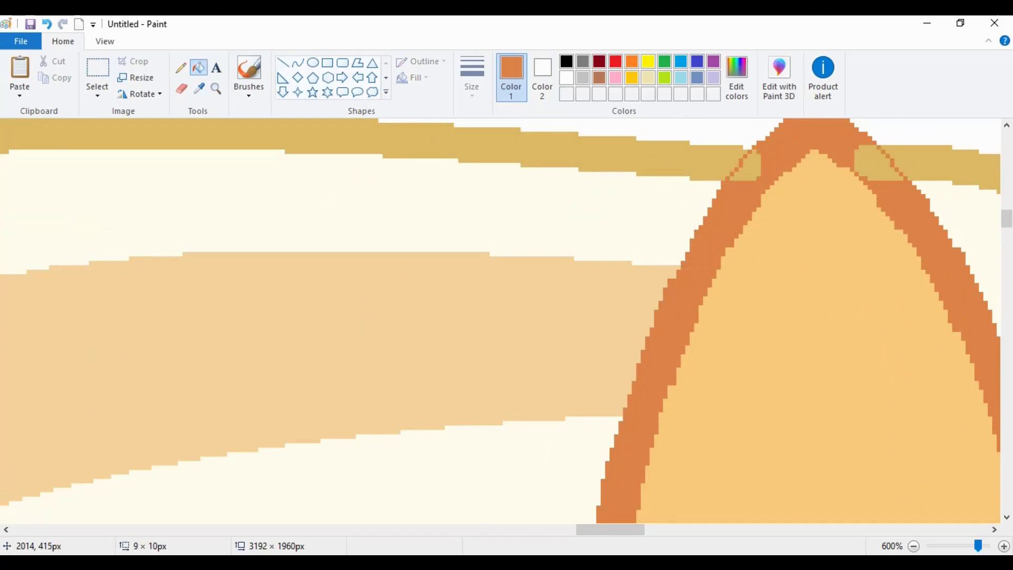
{"action": "left_click", "coordinate": [745, 165]}
Close the cream notch in the outline behind the stallion's ear with an orange line and fill.
{"action": "scroll", "coordinate": [745, 165], "scroll_direction": "right", "scroll_amount": 3}
{"action": "scroll", "coordinate": [500, 320], "scroll_direction": "down", "scroll_amount": 5}
{"action": "left_click", "coordinate": [282, 63]}
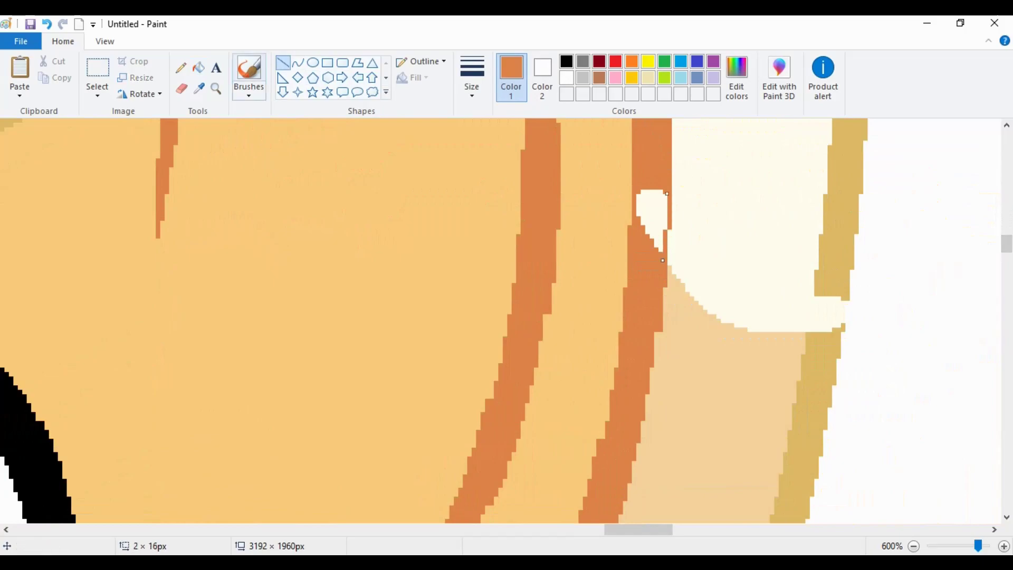
{"action": "left_click", "coordinate": [198, 67]}
{"action": "left_click", "coordinate": [652, 211]}
Sample the tan hair outline and close the two cream notches in the outer edge of the stallion's back mane.
{"action": "scroll", "coordinate": [500, 320], "scroll_direction": "up", "scroll_amount": 3}
{"action": "left_click", "coordinate": [199, 88]}
{"action": "left_click", "coordinate": [847, 184]}
{"action": "left_click", "coordinate": [283, 63]}
{"action": "left_click_drag", "start_coordinate": [812, 371], "coordinate": [811, 403]}
{"action": "left_click", "coordinate": [198, 68]}
{"action": "left_click_drag", "start_coordinate": [1006, 241], "coordinate": [1006, 284]}
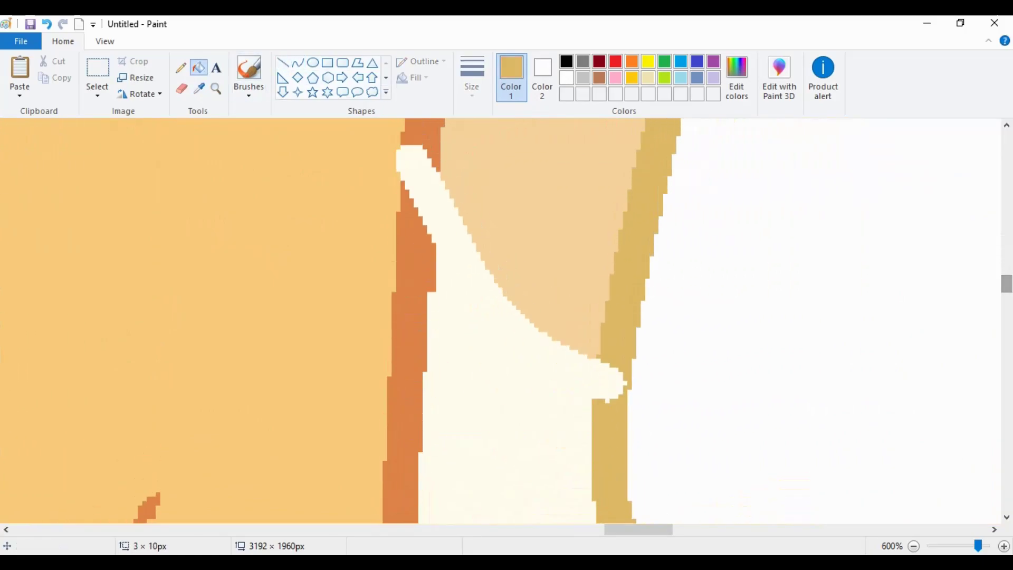
{"action": "left_click", "coordinate": [282, 63]}
{"action": "left_click", "coordinate": [198, 67]}
{"action": "left_click", "coordinate": [609, 382]}
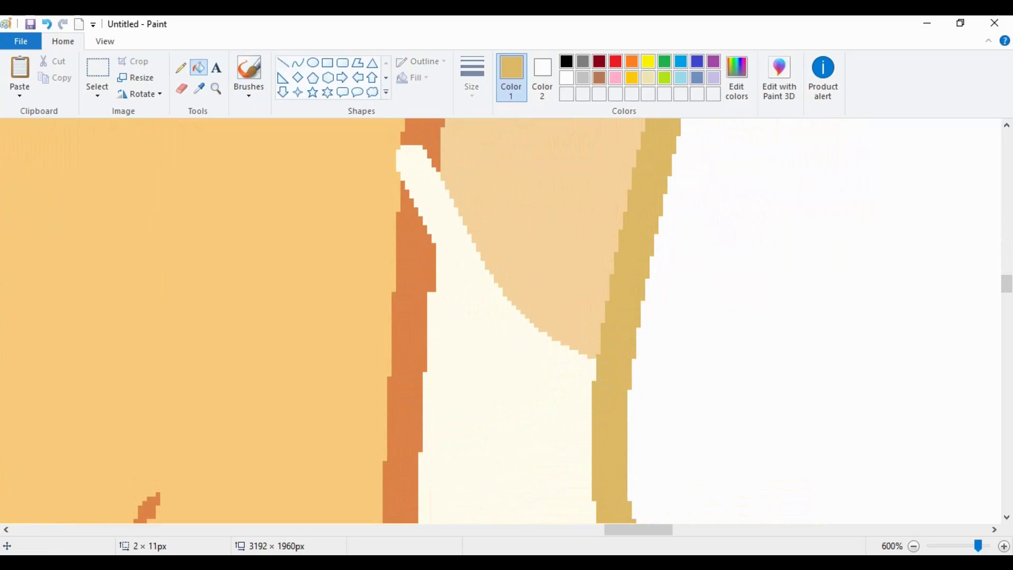
Sample the orange body outline and patch the cream gap where the back mane meets the stallion's neck.
{"action": "left_click", "coordinate": [198, 88]}
{"action": "left_click", "coordinate": [406, 343]}
{"action": "left_click_drag", "start_coordinate": [433, 172], "coordinate": [433, 211]}
{"action": "left_click", "coordinate": [199, 68]}
{"action": "left_click", "coordinate": [414, 164]}
{"action": "left_click_drag", "start_coordinate": [1006, 284], "coordinate": [1006, 315]}
{"action": "left_click", "coordinate": [283, 62]}
{"action": "key", "text": "ctrl+z"}
Restore the orange rump outline at the base of the stallion's tail by lining off and filling the overlapping hair colours.
{"action": "left_click_drag", "start_coordinate": [639, 530], "coordinate": [672, 529]}
{"action": "left_click", "coordinate": [216, 88]}
{"action": "left_click", "coordinate": [811, 384]}
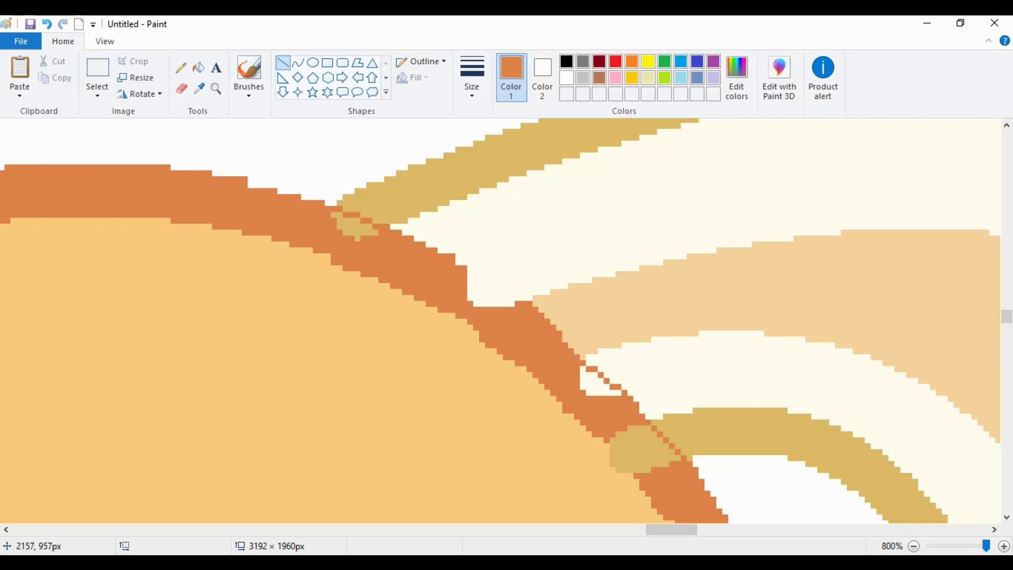
{"action": "left_click_drag", "start_coordinate": [467, 267], "coordinate": [522, 296]}
{"action": "left_click", "coordinate": [199, 68]}
{"action": "left_click", "coordinate": [496, 288]}
{"action": "left_click", "coordinate": [353, 227]}
{"action": "left_click", "coordinate": [596, 380]}
{"action": "left_click", "coordinate": [283, 62]}
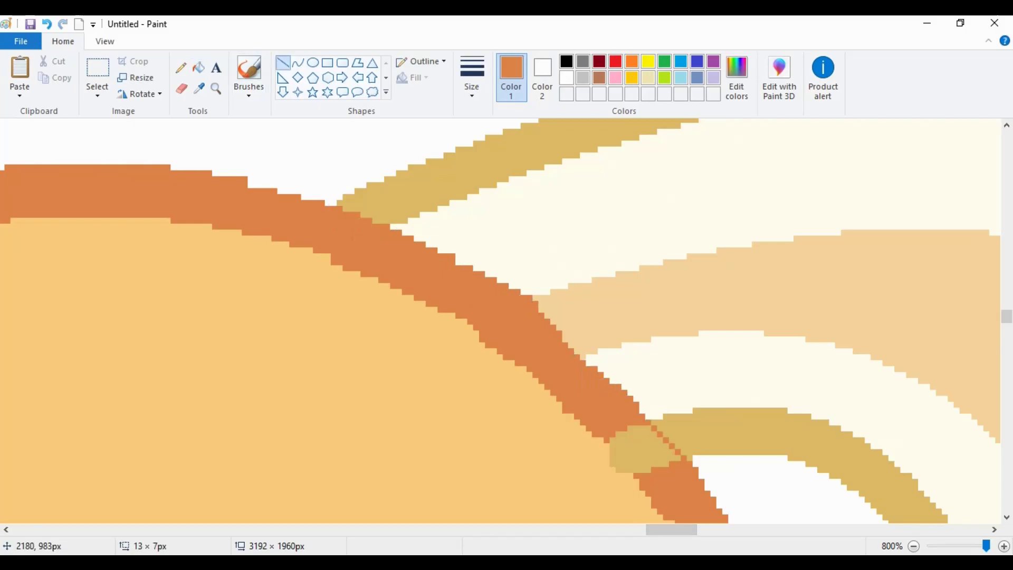
{"action": "left_click", "coordinate": [649, 448]}
{"action": "left_click", "coordinate": [198, 89]}
{"action": "left_click", "coordinate": [913, 546]}
{"action": "left_click", "coordinate": [913, 546]}
{"action": "left_click", "coordinate": [216, 88]}
{"action": "left_click", "coordinate": [64, 148]}
{"action": "scroll", "coordinate": [501, 317], "scroll_direction": "down", "scroll_amount": 15}
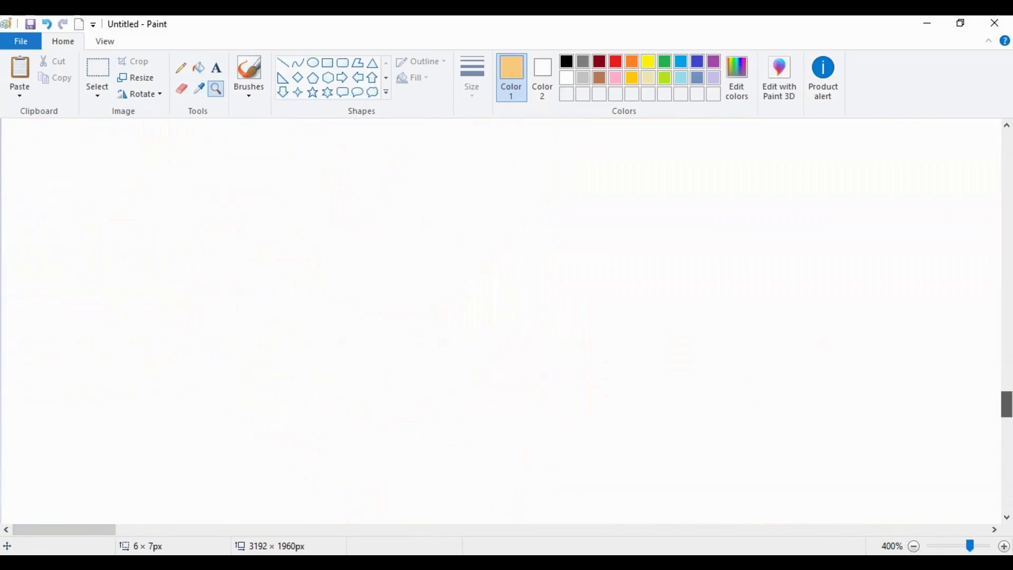
{"action": "scroll", "coordinate": [501, 316], "scroll_direction": "right", "scroll_amount": 10}
{"action": "scroll", "coordinate": [501, 317], "scroll_direction": "up", "scroll_amount": 3}
{"action": "left_click", "coordinate": [283, 316]}
{"action": "left_click", "coordinate": [198, 67]}
Sample the orange body outline and cover the hair colours overlapping the rump outline at the base of the mare's tail.
{"action": "scroll", "coordinate": [501, 317], "scroll_direction": "up", "scroll_amount": 10}
{"action": "scroll", "coordinate": [501, 317], "scroll_direction": "right", "scroll_amount": 10}
{"action": "left_click", "coordinate": [216, 88]}
{"action": "left_click", "coordinate": [606, 363]}
{"action": "left_click", "coordinate": [199, 89]}
{"action": "left_click", "coordinate": [480, 388]}
{"action": "left_click", "coordinate": [282, 62]}
{"action": "left_click_drag", "start_coordinate": [468, 379], "coordinate": [455, 401]}
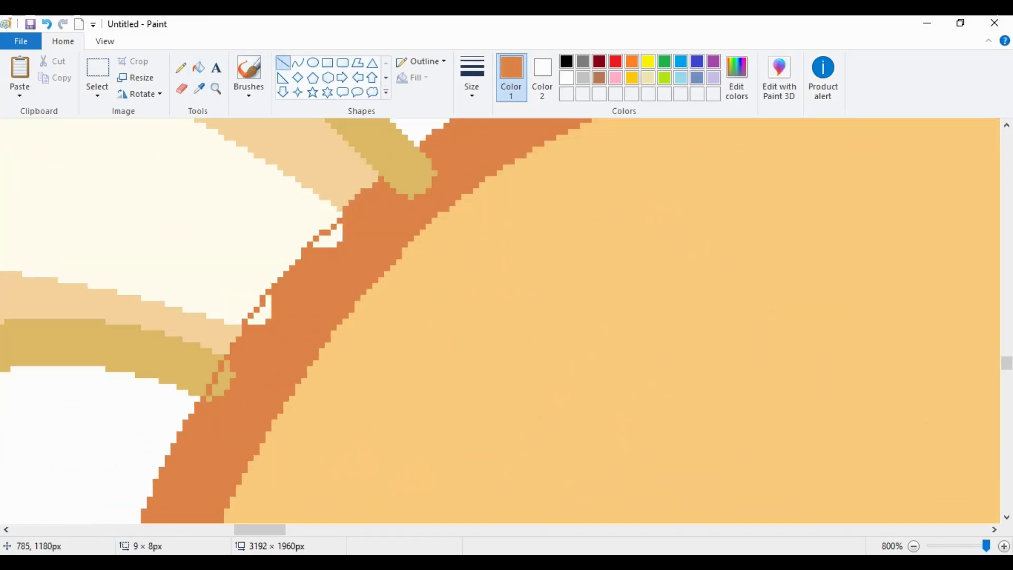
{"action": "left_click", "coordinate": [198, 67]}
{"action": "left_click", "coordinate": [411, 176]}
{"action": "left_click", "coordinate": [328, 233]}
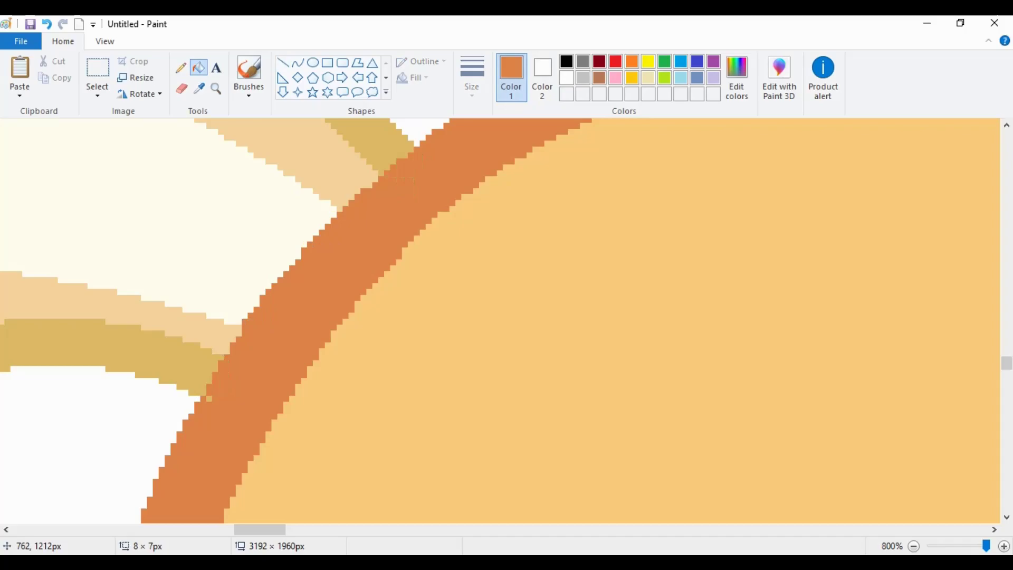
Restore the outer edge of the mare's ear where the back mane outline overlaps it, using an orange line and fill.
{"action": "scroll", "coordinate": [501, 316], "scroll_direction": "right", "scroll_amount": 5}
{"action": "scroll", "coordinate": [501, 317], "scroll_direction": "left", "scroll_amount": 4}
{"action": "scroll", "coordinate": [501, 317], "scroll_direction": "up", "scroll_amount": 3}
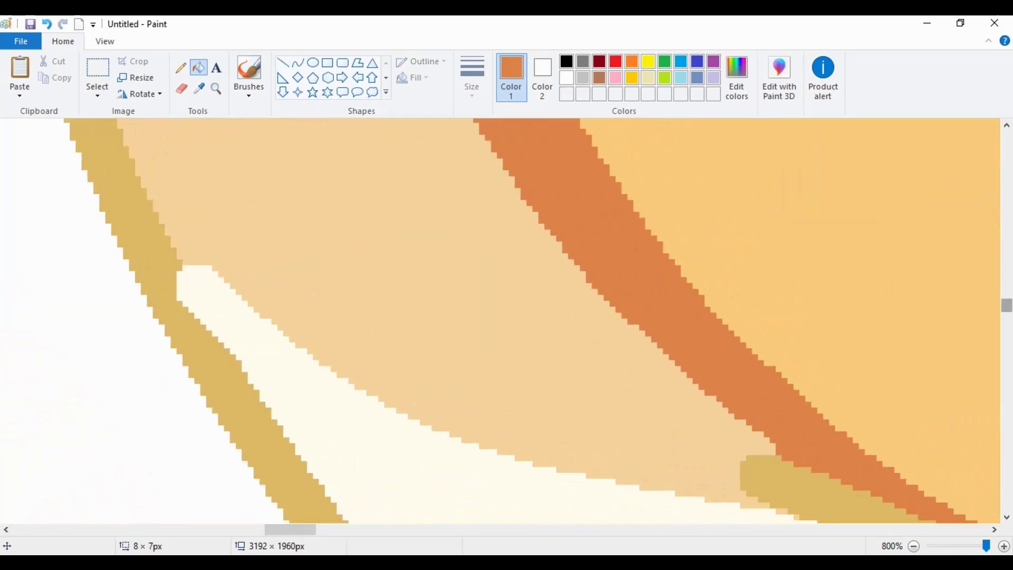
{"action": "scroll", "coordinate": [501, 316], "scroll_direction": "up", "scroll_amount": 5}
{"action": "left_click", "coordinate": [283, 63]}
{"action": "left_click_drag", "start_coordinate": [320, 351], "coordinate": [342, 290]}
{"action": "left_click", "coordinate": [198, 68]}
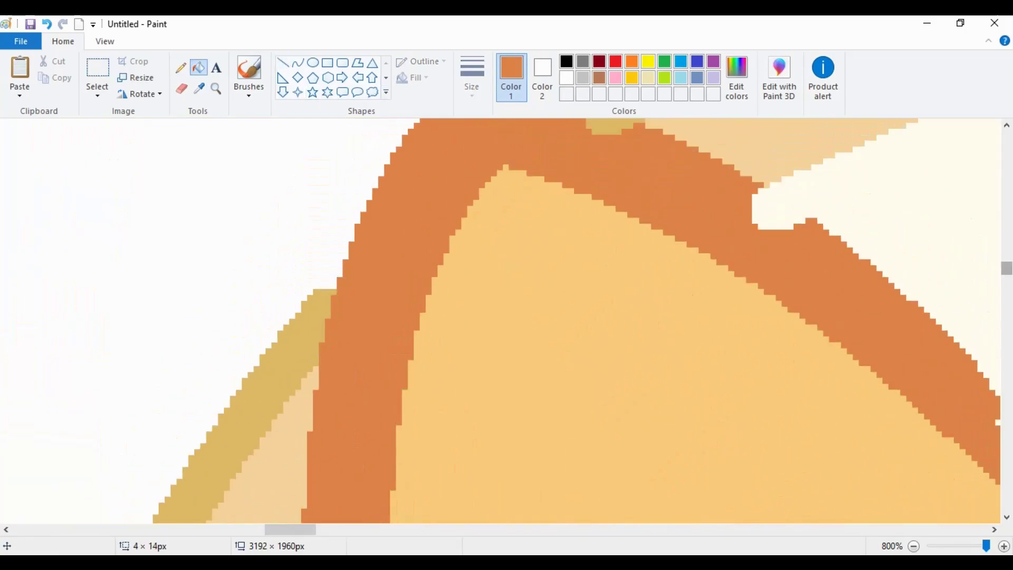
Line off the forelock overlaps along the other side of the mare's ear and fill the two cream notches with orange.
{"action": "scroll", "coordinate": [501, 317], "scroll_direction": "up", "scroll_amount": 3}
{"action": "left_click", "coordinate": [282, 63]}
{"action": "left_click_drag", "start_coordinate": [290, 530], "coordinate": [309, 529]}
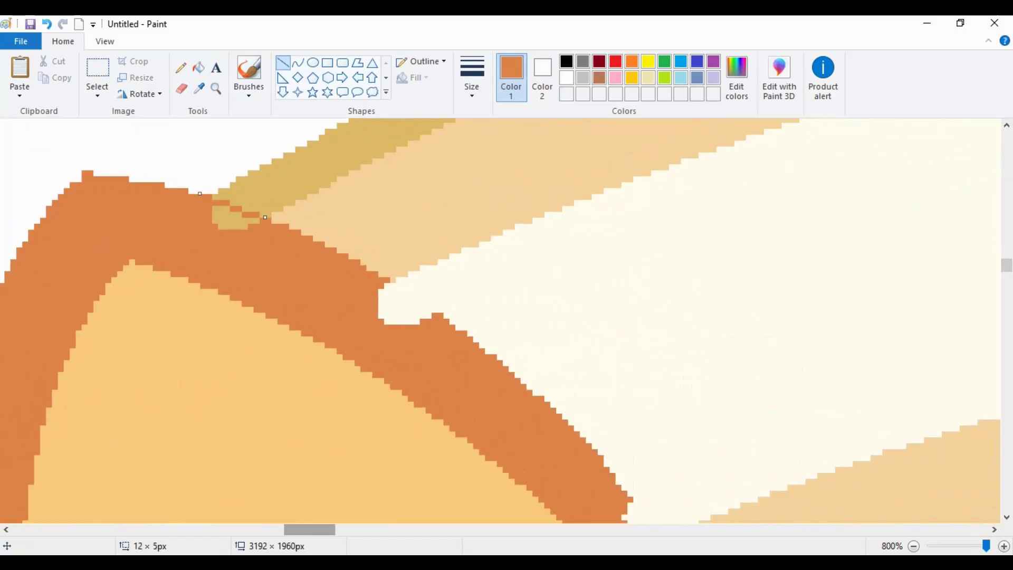
{"action": "scroll", "coordinate": [501, 317], "scroll_direction": "down", "scroll_amount": 3}
{"action": "left_click_drag", "start_coordinate": [654, 421], "coordinate": [661, 441]}
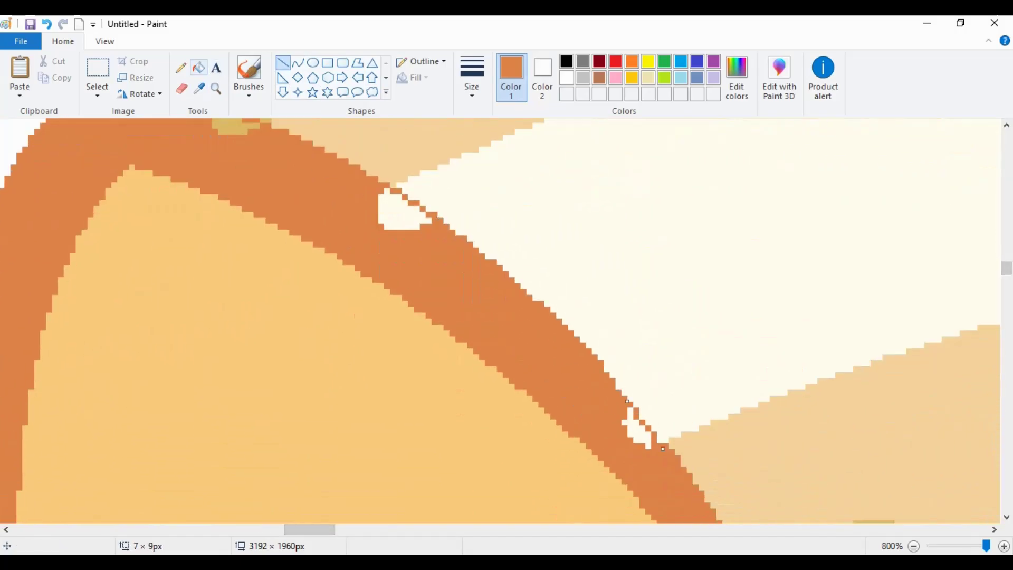
{"action": "left_click", "coordinate": [199, 67]}
{"action": "left_click", "coordinate": [398, 211]}
{"action": "left_click", "coordinate": [635, 430]}
Sample the tan hair outline, close the cream notch under the mare's forelock and extend the nearby lock's end into a filled point.
{"action": "scroll", "coordinate": [502, 317], "scroll_direction": "down", "scroll_amount": 5}
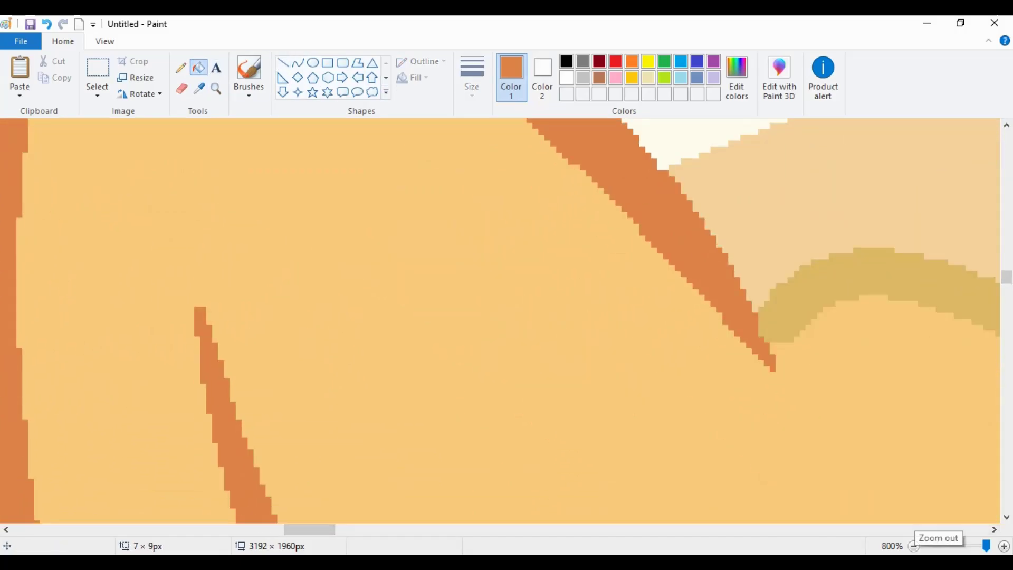
{"action": "scroll", "coordinate": [501, 317], "scroll_direction": "right", "scroll_amount": 10}
{"action": "left_click", "coordinate": [199, 88]}
{"action": "left_click", "coordinate": [686, 380]}
{"action": "left_click", "coordinate": [282, 62]}
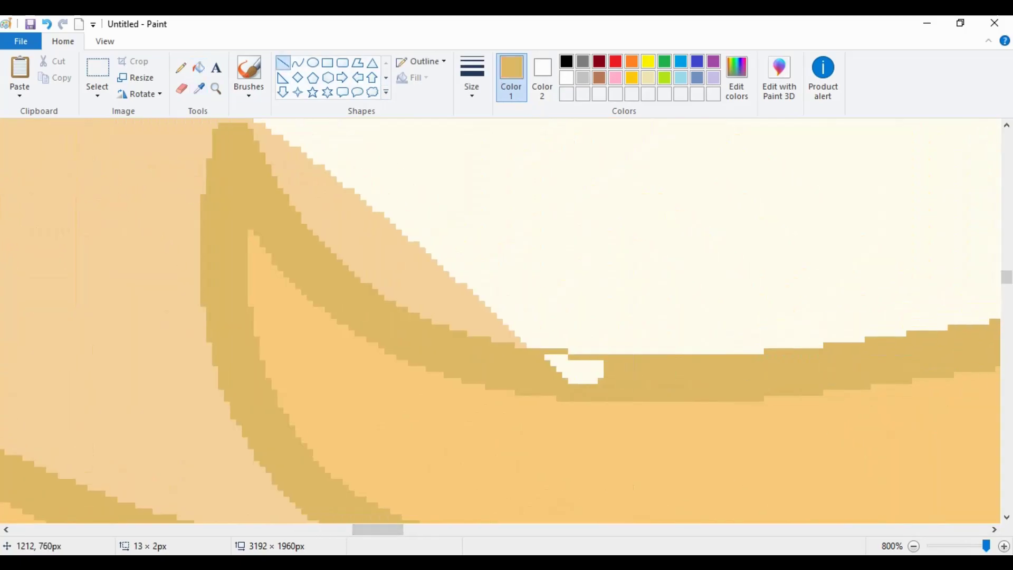
{"action": "scroll", "coordinate": [501, 316], "scroll_direction": "down", "scroll_amount": 4}
{"action": "mouse_move", "coordinate": [467, 403]}
{"action": "left_mouse_down"}
{"action": "mouse_move", "coordinate": [578, 433]}
{"action": "mouse_move", "coordinate": [389, 448]}
{"action": "left_mouse_up"}
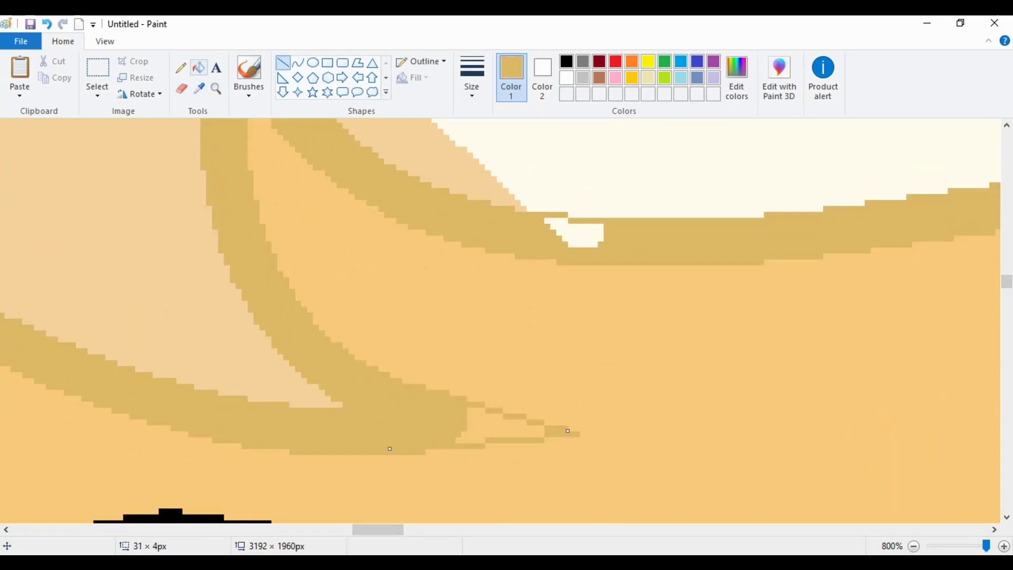
{"action": "left_click", "coordinate": [198, 67]}
{"action": "left_click", "coordinate": [580, 235]}
{"action": "left_click", "coordinate": [512, 428]}
Extend the tan outline between the mare's forelock strands upward into a sharp filled point.
{"action": "scroll", "coordinate": [501, 316], "scroll_direction": "up", "scroll_amount": 5}
{"action": "left_click", "coordinate": [282, 62]}
{"action": "left_click_drag", "start_coordinate": [206, 252], "coordinate": [218, 146]}
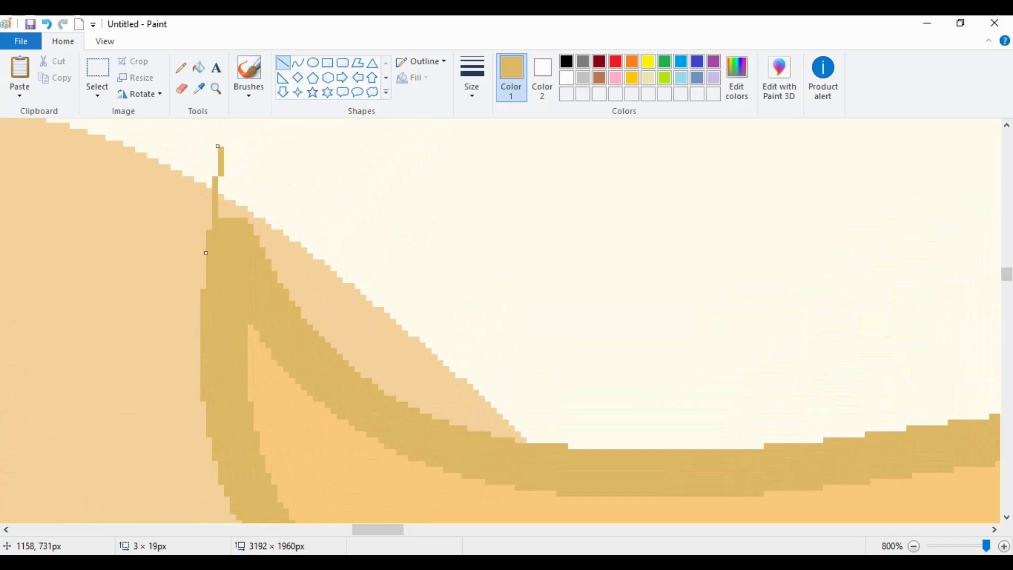
{"action": "left_click", "coordinate": [198, 67]}
{"action": "left_click", "coordinate": [227, 191]}
Try to fill the white specks near the tip of the mare's forelock with the sampled peach.
{"action": "scroll", "coordinate": [502, 316], "scroll_direction": "right", "scroll_amount": 5}
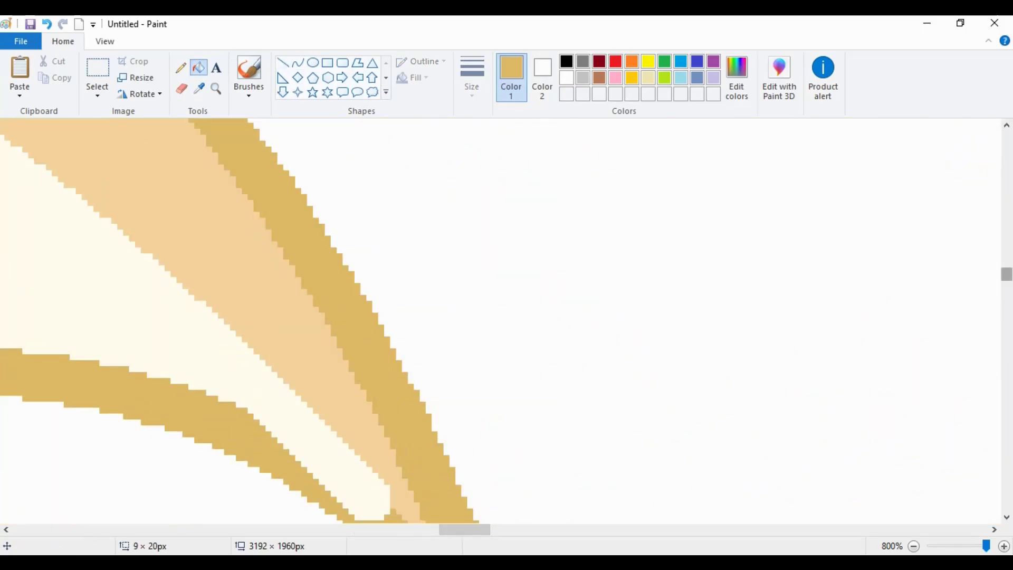
{"action": "left_click", "coordinate": [199, 88]}
{"action": "left_click", "coordinate": [369, 222]}
{"action": "left_click", "coordinate": [430, 311]}
{"action": "key", "text": "ctrl+z"}
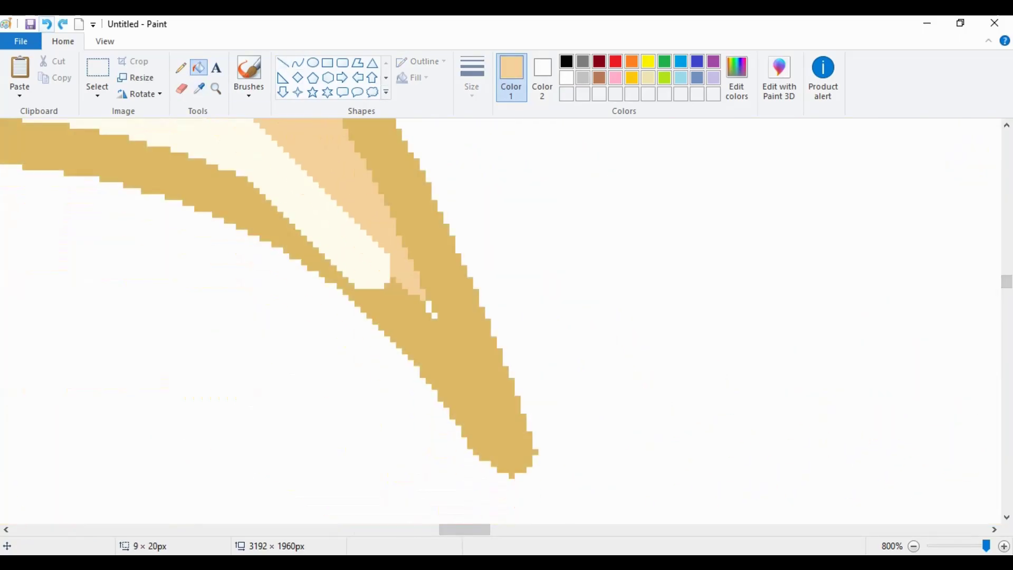
{"action": "left_click", "coordinate": [283, 62]}
{"action": "left_click_drag", "start_coordinate": [243, 177], "coordinate": [393, 282]}
{"action": "key", "text": "ctrl+z"}
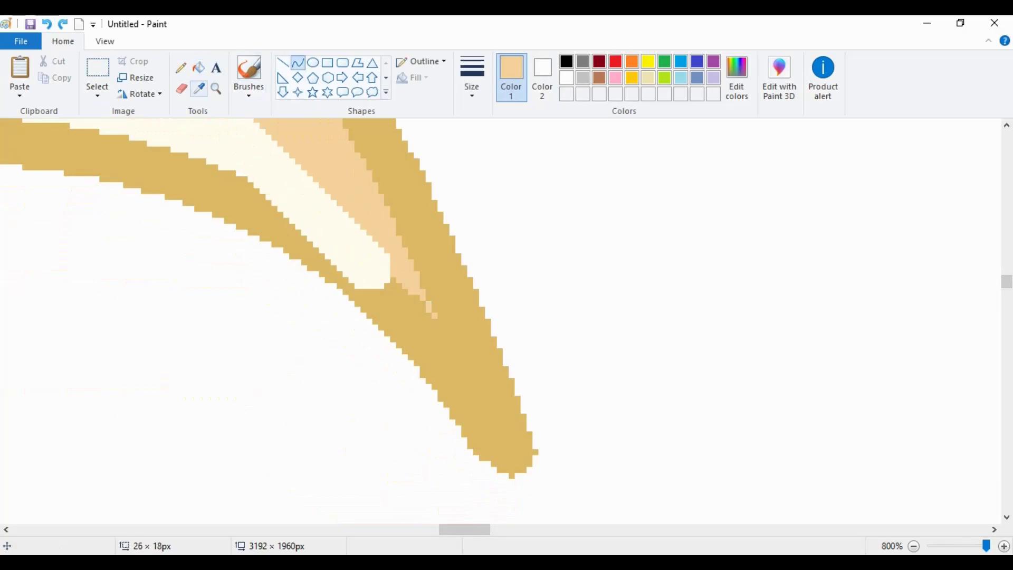
Sample the tan hair outline, line off the edge of the cream stripe near the mare's forelock tip and fill the sliver with tan.
{"action": "left_click", "coordinate": [199, 88]}
{"action": "left_click", "coordinate": [422, 221]}
{"action": "left_click_drag", "start_coordinate": [272, 199], "coordinate": [390, 275]}
{"action": "left_click", "coordinate": [199, 68]}
{"action": "left_click", "coordinate": [289, 214]}
Extend the rounded tip of the mare's forelock into a sharp point and fill it with tan.
{"action": "scroll", "coordinate": [505, 278], "scroll_direction": "down", "scroll_amount": 3}
{"action": "left_click", "coordinate": [282, 63]}
{"action": "left_click_drag", "start_coordinate": [494, 354], "coordinate": [561, 434]}
{"action": "left_click", "coordinate": [199, 68]}
{"action": "left_click", "coordinate": [533, 382]}
Line off and fill the cream notch along the mare's back mane outline and the wedge beside the ear's lower outline with tan.
{"action": "left_click", "coordinate": [914, 546]}
{"action": "left_click", "coordinate": [913, 546]}
{"action": "left_click", "coordinate": [914, 546]}
{"action": "left_click", "coordinate": [914, 546]}
{"action": "left_click", "coordinate": [913, 545]}
{"action": "left_click", "coordinate": [914, 545]}
{"action": "left_click", "coordinate": [215, 88]}
{"action": "left_click", "coordinate": [350, 287]}
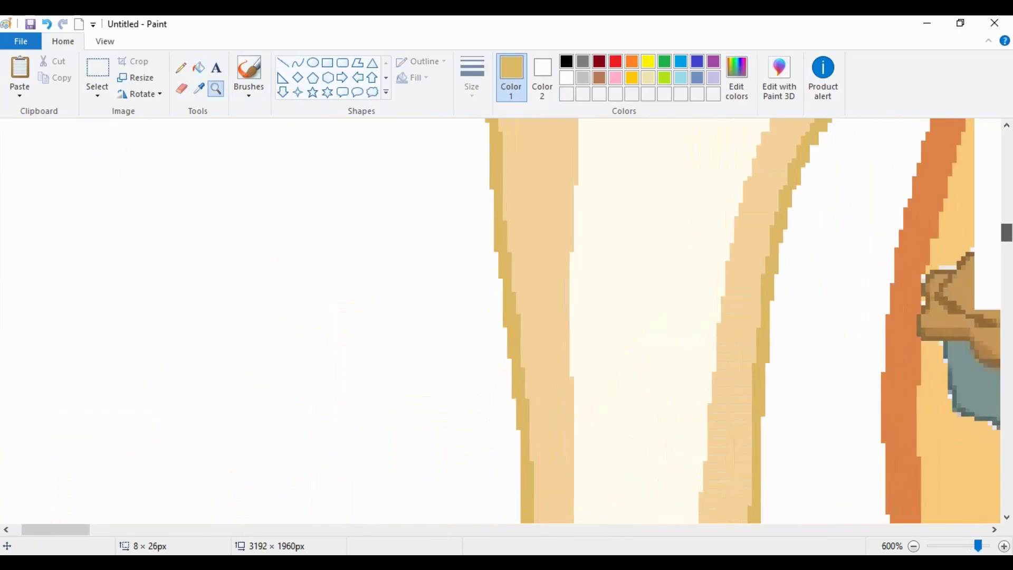
{"action": "scroll", "coordinate": [501, 317], "scroll_direction": "up", "scroll_amount": 10}
{"action": "scroll", "coordinate": [501, 316], "scroll_direction": "left", "scroll_amount": 5}
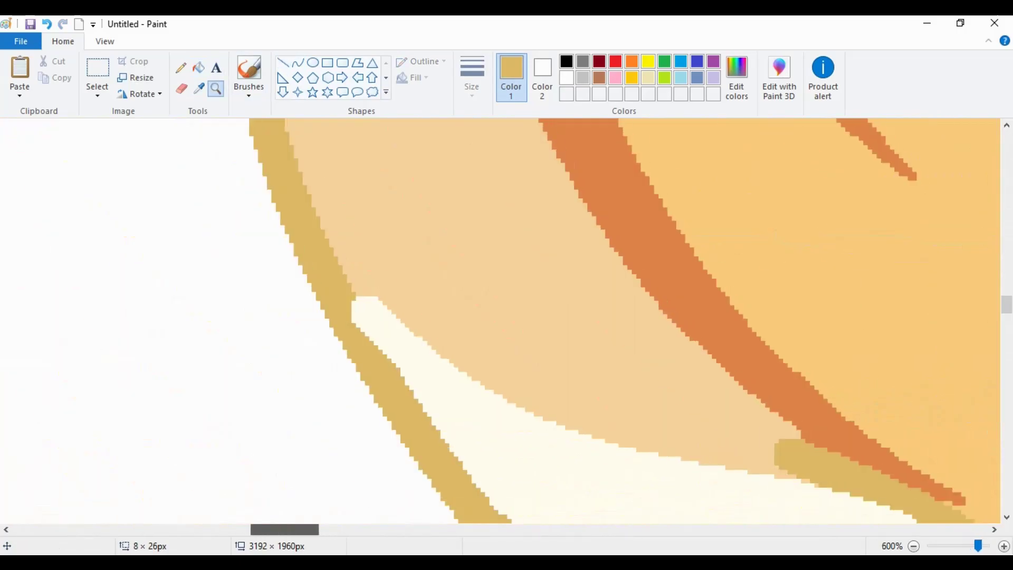
{"action": "left_click", "coordinate": [198, 68]}
{"action": "left_click", "coordinate": [282, 63]}
{"action": "left_click_drag", "start_coordinate": [212, 302], "coordinate": [240, 348]}
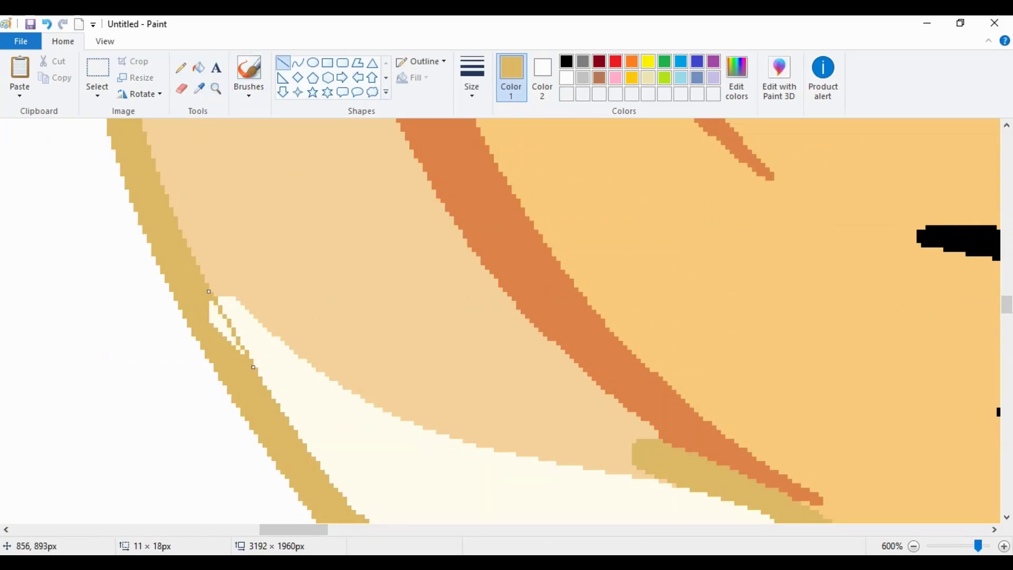
{"action": "left_click", "coordinate": [199, 67]}
{"action": "left_click", "coordinate": [241, 349]}
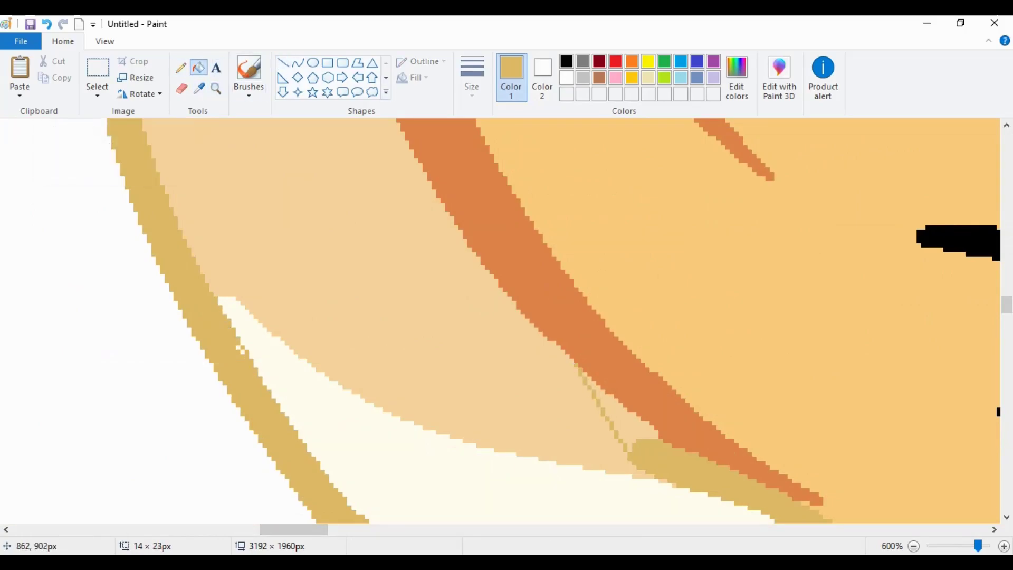
{"action": "left_click", "coordinate": [631, 427]}
Bridge the outline gap at the narrowest part of the mare's back mane with a tan line and fill the enclosed cream sliver.
{"action": "scroll", "coordinate": [501, 317], "scroll_direction": "down", "scroll_amount": 10}
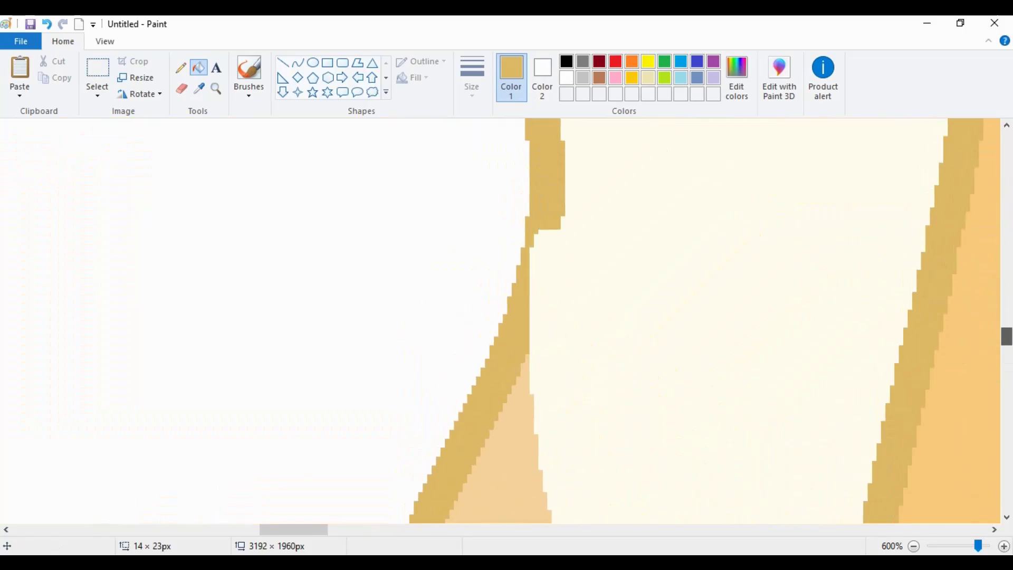
{"action": "left_click", "coordinate": [283, 62]}
{"action": "left_click_drag", "start_coordinate": [560, 221], "coordinate": [524, 368]}
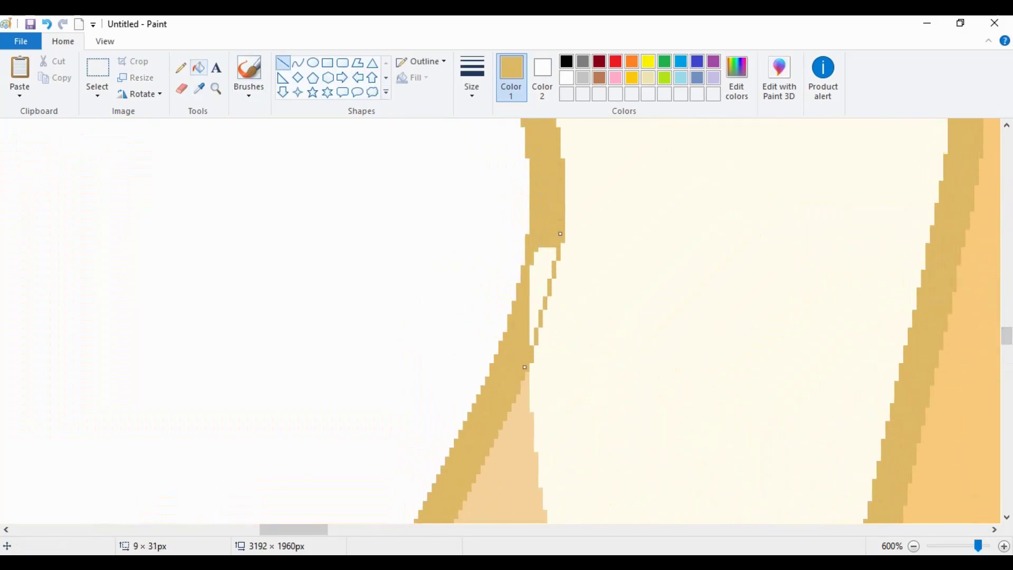
{"action": "left_click", "coordinate": [199, 68]}
{"action": "left_click", "coordinate": [541, 284]}
Line off the blunt end of the cream stripe near the mane's lower tip on the mare's neck and fill it with tan.
{"action": "scroll", "coordinate": [501, 316], "scroll_direction": "down", "scroll_amount": 8}
{"action": "scroll", "coordinate": [501, 317], "scroll_direction": "right", "scroll_amount": 5}
{"action": "left_click", "coordinate": [283, 63]}
{"action": "left_click_drag", "start_coordinate": [347, 327], "coordinate": [427, 394]}
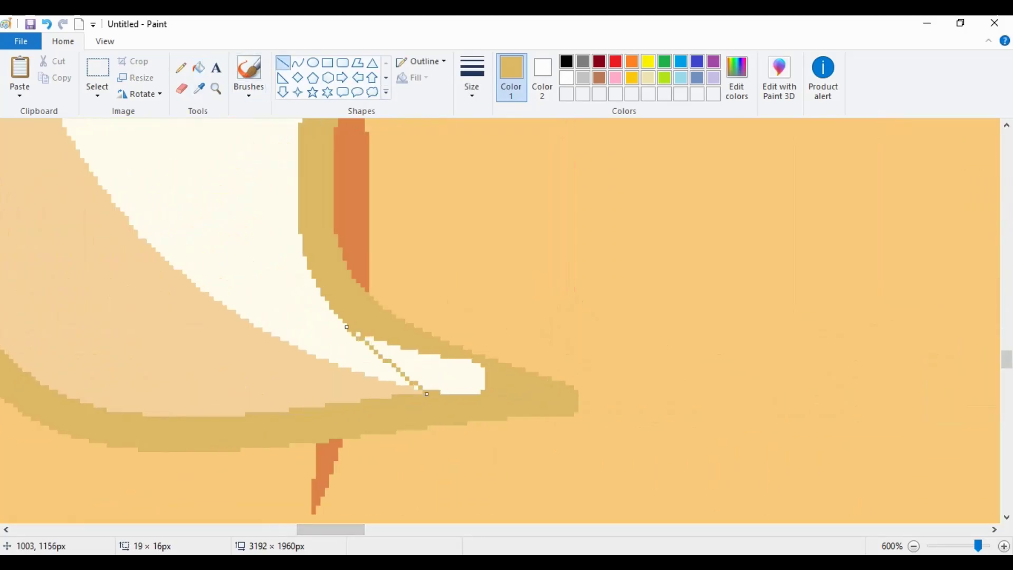
{"action": "left_click", "coordinate": [199, 68]}
{"action": "left_click", "coordinate": [446, 372]}
Extend the blunt lower tip of the mare's mane into a sharp point and fill it with tan.
{"action": "left_click", "coordinate": [282, 63]}
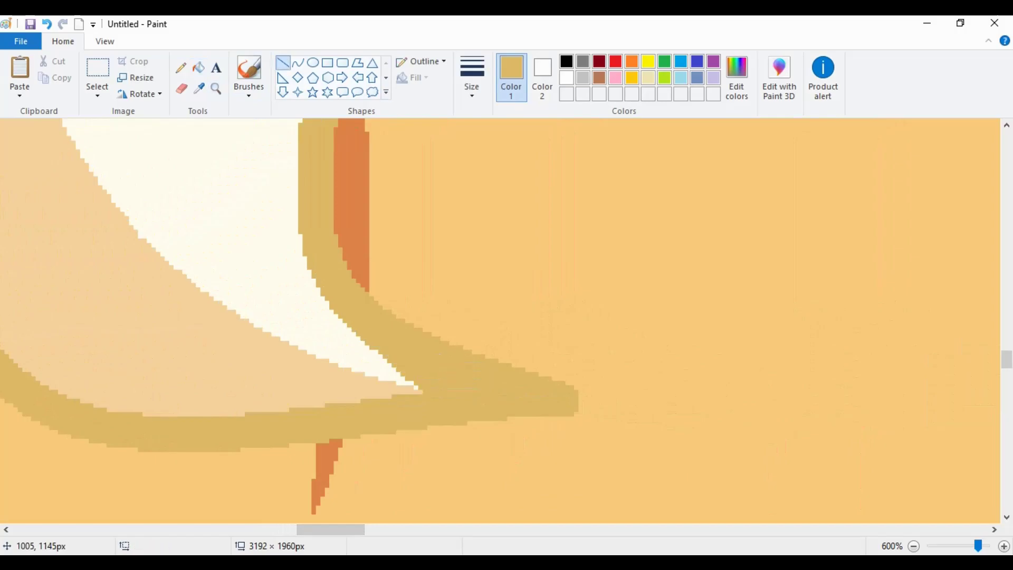
{"action": "left_click_drag", "start_coordinate": [526, 367], "coordinate": [644, 403]}
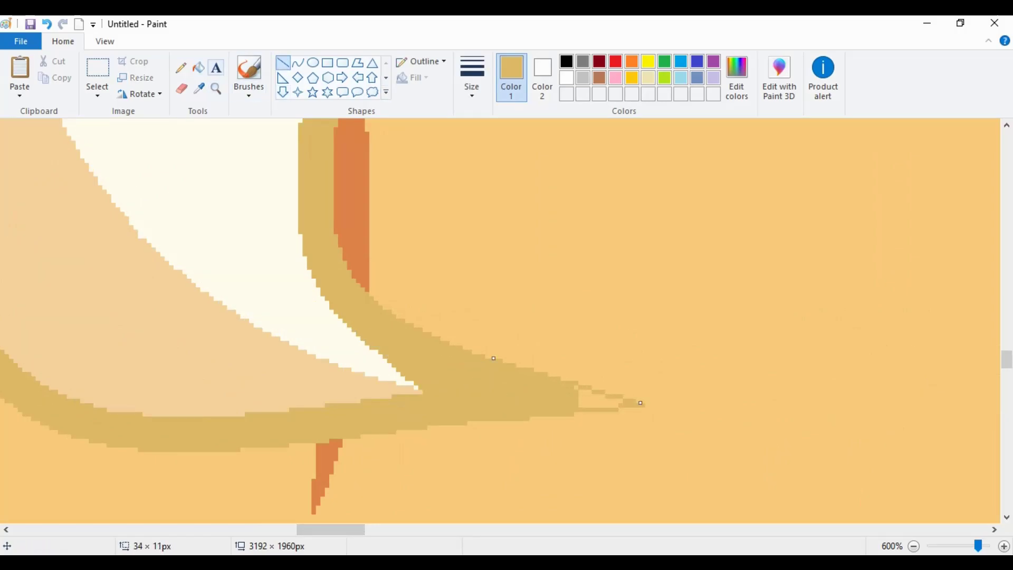
{"action": "left_click", "coordinate": [198, 68]}
{"action": "left_click", "coordinate": [601, 398]}
Line off the narrow end of the cream stripe inside the mare's tail tip and fill it with tan.
{"action": "scroll", "coordinate": [501, 317], "scroll_direction": "left", "scroll_amount": 10}
{"action": "scroll", "coordinate": [501, 317], "scroll_direction": "down", "scroll_amount": 5}
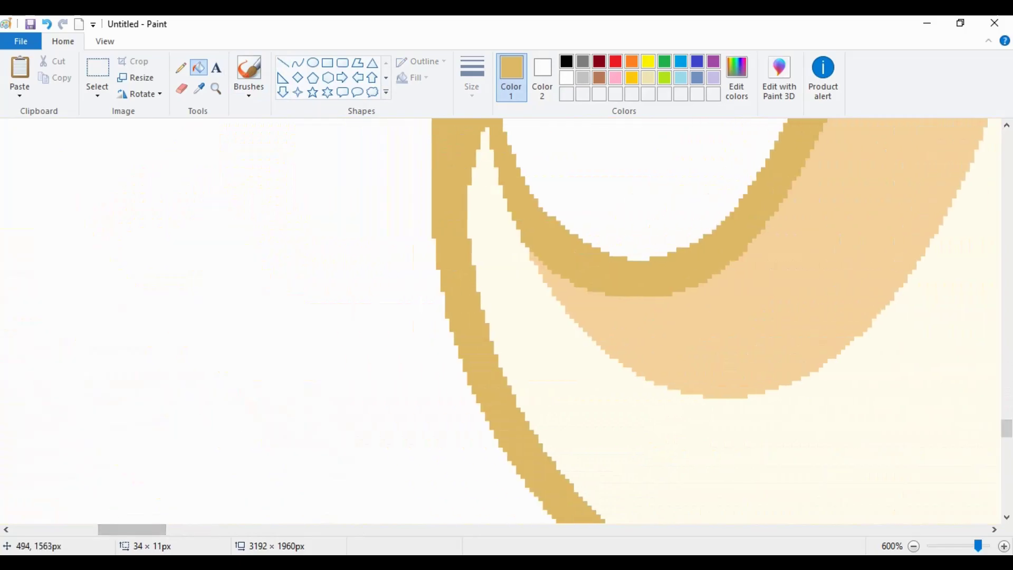
{"action": "scroll", "coordinate": [716, 320], "scroll_direction": "up", "scroll_amount": 3}
{"action": "left_click", "coordinate": [283, 63]}
{"action": "left_click_drag", "start_coordinate": [481, 346], "coordinate": [506, 390]}
{"action": "left_click", "coordinate": [199, 67]}
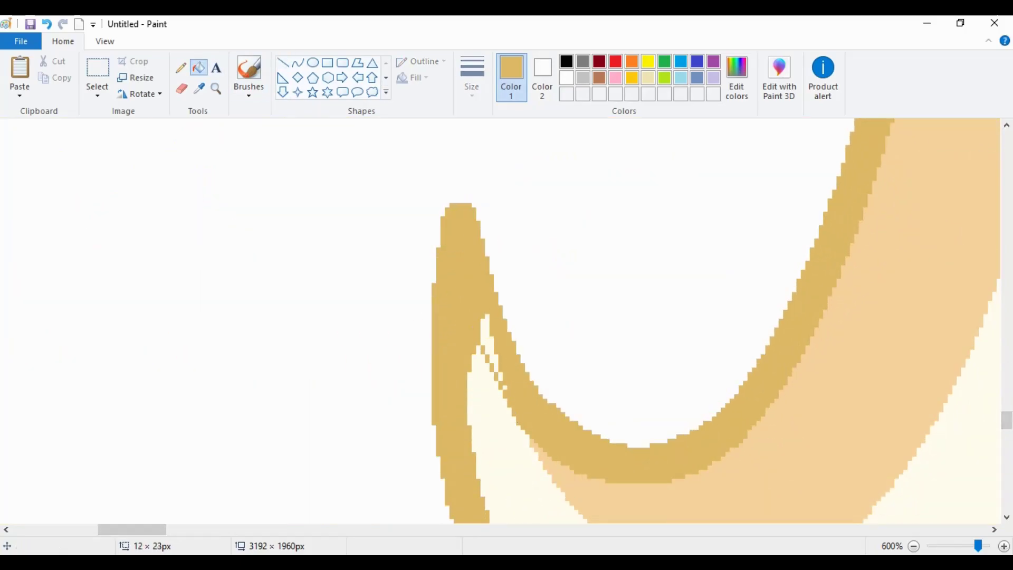
Extend the mare's blunt tail tip upward into a sharp point and fill it with tan.
{"action": "scroll", "coordinate": [505, 388], "scroll_direction": "up", "scroll_amount": 2}
{"action": "left_click", "coordinate": [283, 63]}
{"action": "left_click_drag", "start_coordinate": [454, 225], "coordinate": [432, 384]}
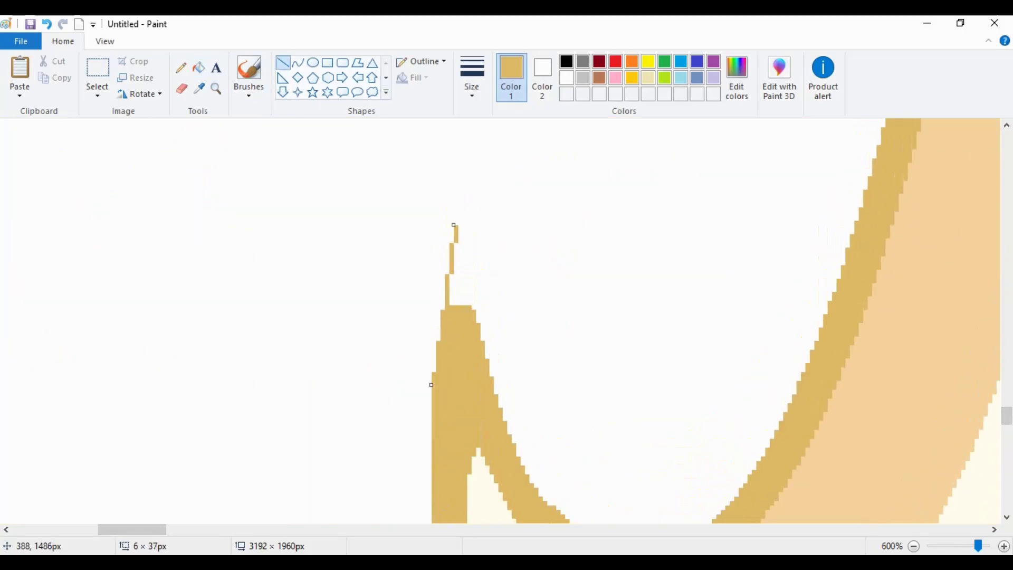
{"action": "left_click", "coordinate": [198, 67]}
{"action": "left_click", "coordinate": [459, 279]}
Extend the blunt outline at the stallion's tail tip into a sharp point and fill it with tan.
{"action": "scroll", "coordinate": [507, 320], "scroll_direction": "down", "scroll_amount": 6}
{"action": "scroll", "coordinate": [507, 321], "scroll_direction": "up", "scroll_amount": 1}
{"action": "left_click", "coordinate": [215, 89]}
{"action": "left_click", "coordinate": [667, 243]}
{"action": "scroll", "coordinate": [506, 317], "scroll_direction": "down", "scroll_amount": 3}
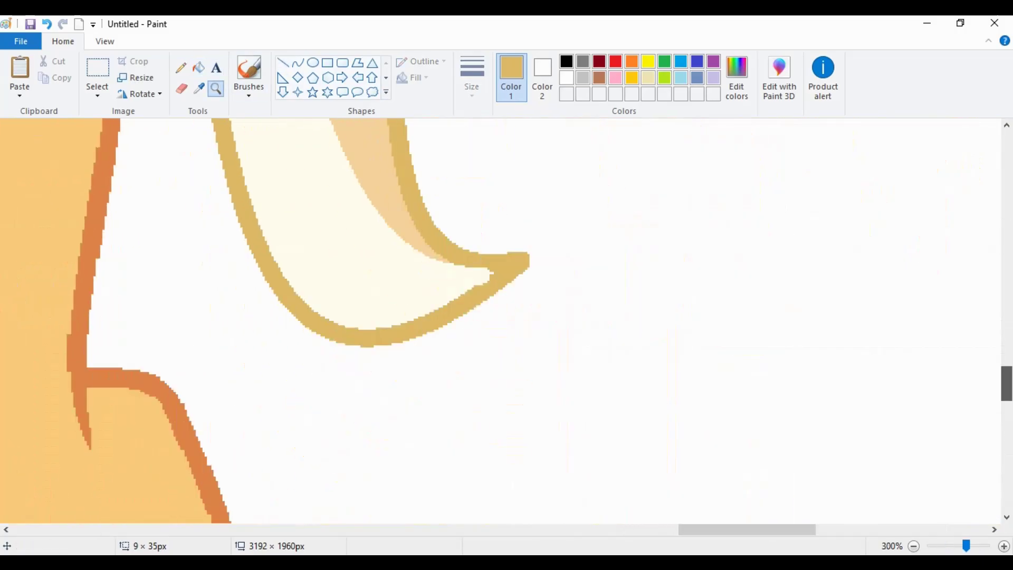
{"action": "left_click", "coordinate": [260, 211]}
{"action": "left_click", "coordinate": [283, 63]}
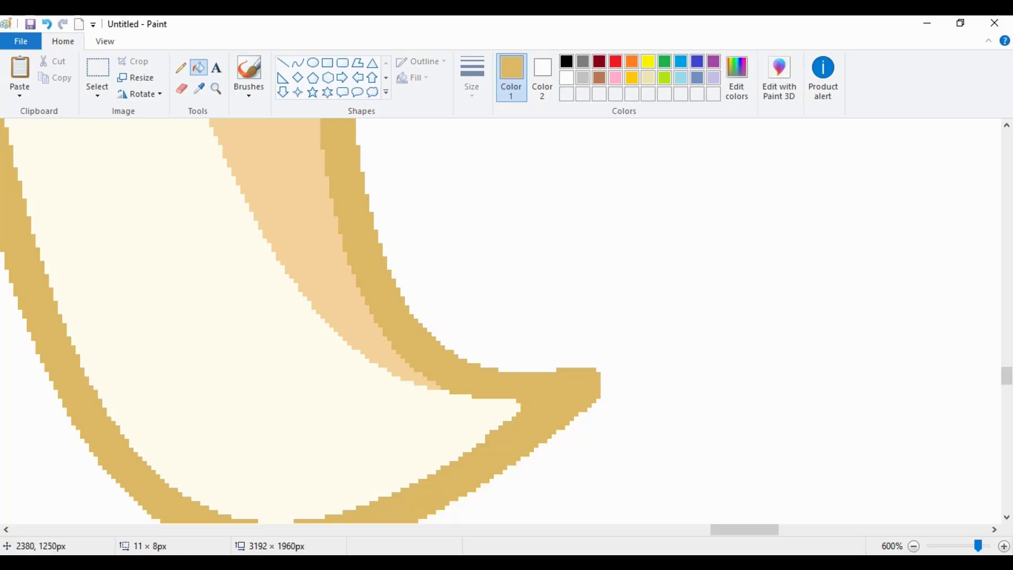
{"action": "left_click_drag", "start_coordinate": [602, 393], "coordinate": [640, 364]}
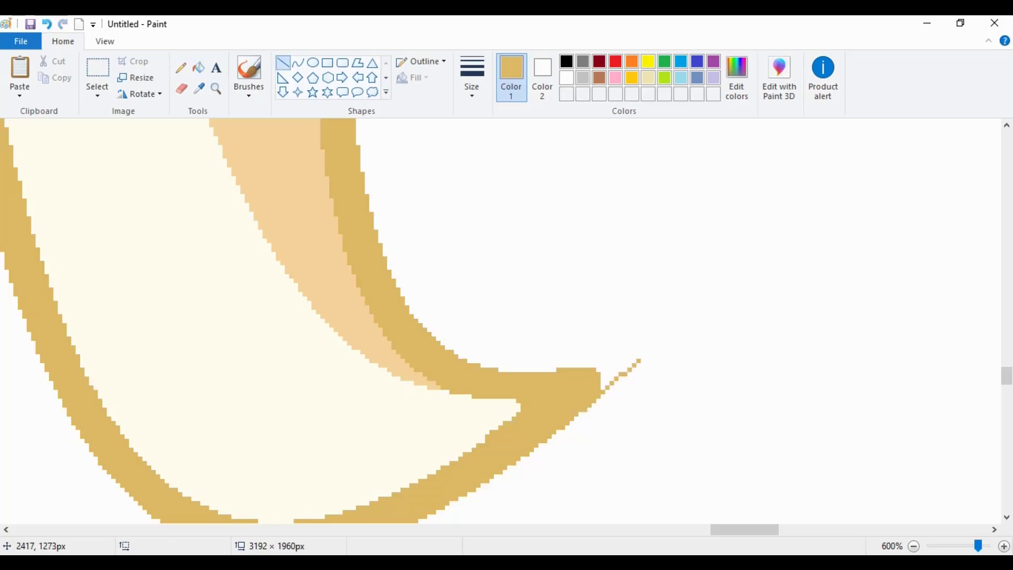
{"action": "left_click", "coordinate": [199, 67]}
{"action": "left_click", "coordinate": [614, 372]}
Extend the outline between the stallion's two tail strands upward into a sharp point and fill it with tan.
{"action": "scroll", "coordinate": [501, 317], "scroll_direction": "left", "scroll_amount": 5}
{"action": "scroll", "coordinate": [501, 316], "scroll_direction": "up", "scroll_amount": 8}
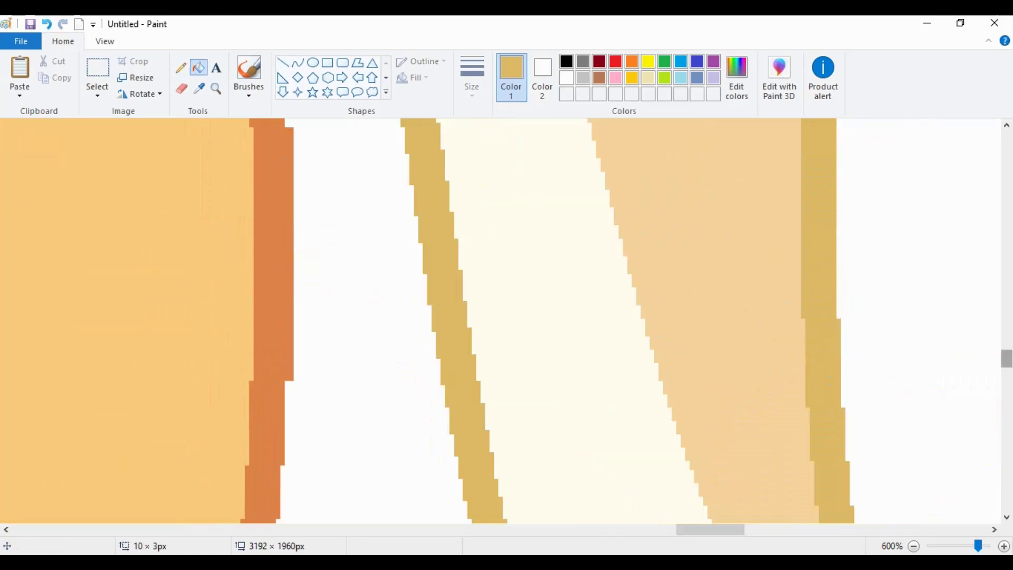
{"action": "left_click", "coordinate": [282, 63]}
{"action": "left_click_drag", "start_coordinate": [799, 409], "coordinate": [799, 359]}
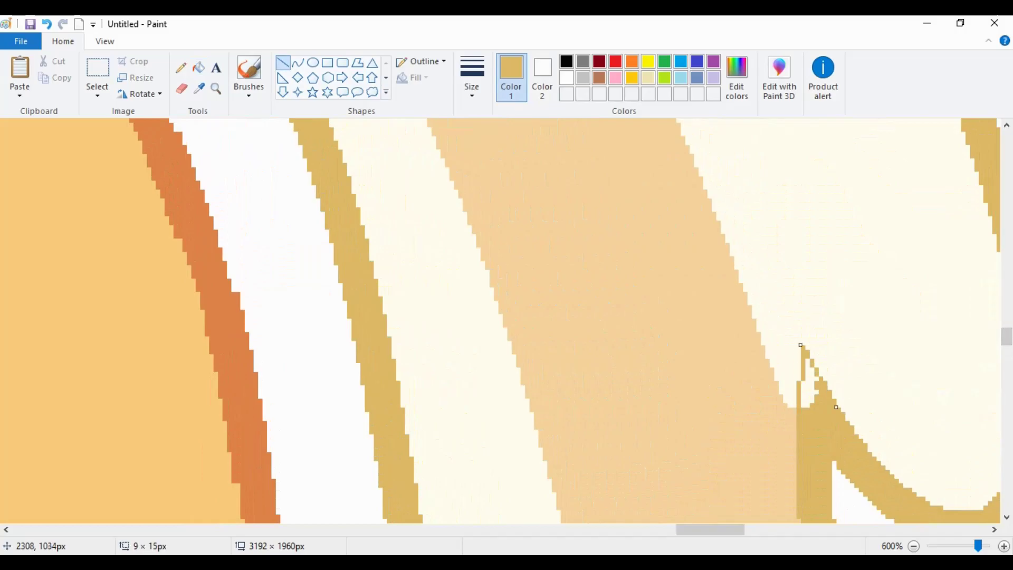
{"action": "left_click", "coordinate": [198, 67]}
{"action": "left_click", "coordinate": [809, 387]}
Extend the lower tip of the stallion's back mane upward with tan lines meeting in a sharp point.
{"action": "scroll", "coordinate": [501, 317], "scroll_direction": "left", "scroll_amount": 5}
{"action": "scroll", "coordinate": [501, 316], "scroll_direction": "up", "scroll_amount": 6}
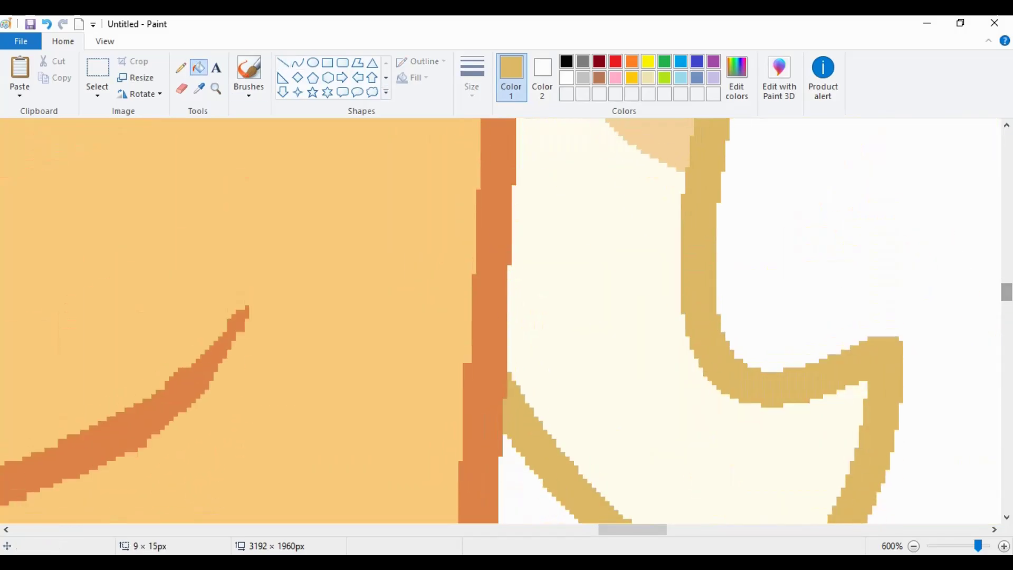
{"action": "scroll", "coordinate": [501, 317], "scroll_direction": "right", "scroll_amount": 5}
{"action": "left_click", "coordinate": [283, 63]}
{"action": "left_click_drag", "start_coordinate": [550, 324], "coordinate": [549, 261]}
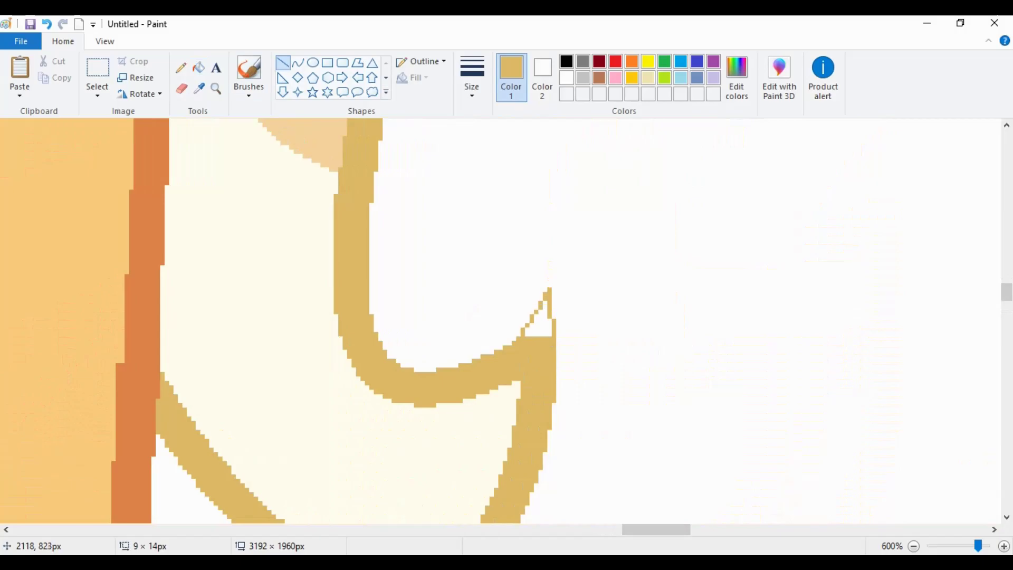
Sharpen the stallion's forelock tip by the far eye and the outline between the strands above the near eye into tan points.
{"action": "scroll", "coordinate": [501, 320], "scroll_direction": "up", "scroll_amount": 10}
{"action": "scroll", "coordinate": [501, 320], "scroll_direction": "left", "scroll_amount": 10}
{"action": "scroll", "coordinate": [501, 320], "scroll_direction": "down", "scroll_amount": 5}
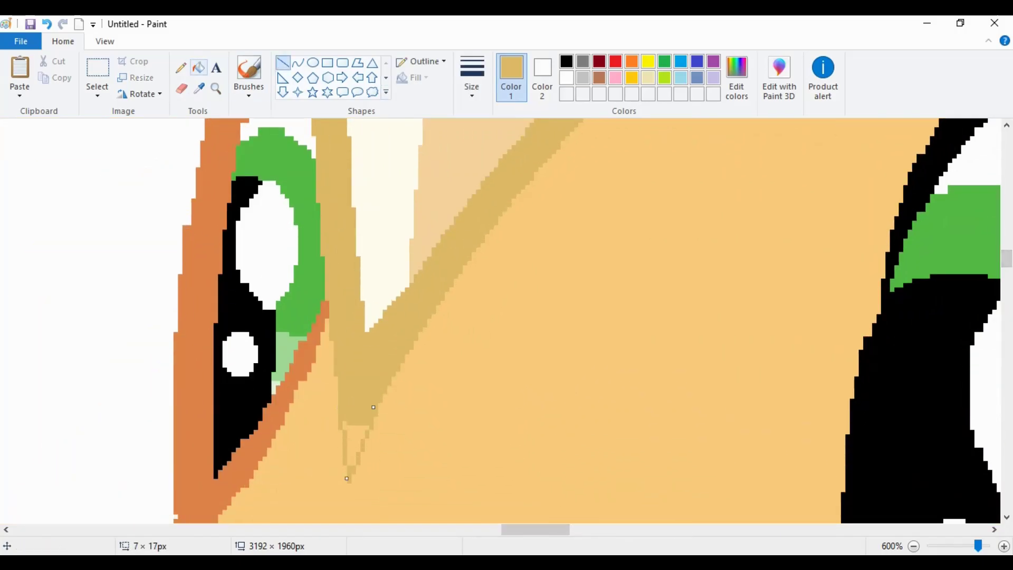
{"action": "scroll", "coordinate": [501, 320], "scroll_direction": "up", "scroll_amount": 5}
{"action": "scroll", "coordinate": [501, 320], "scroll_direction": "right", "scroll_amount": 10}
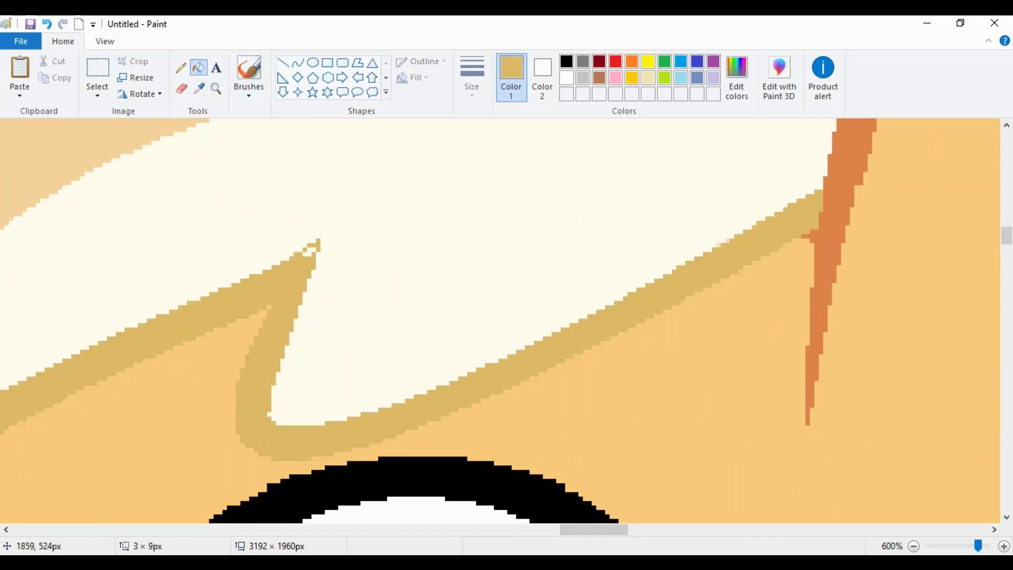
Delete the reference ponies and move the two recoloured ponies together toward the canvas's lower-left corner.
{"action": "scroll", "coordinate": [311, 247], "scroll_direction": "down", "scroll_amount": 7, "text": "ctrl"}
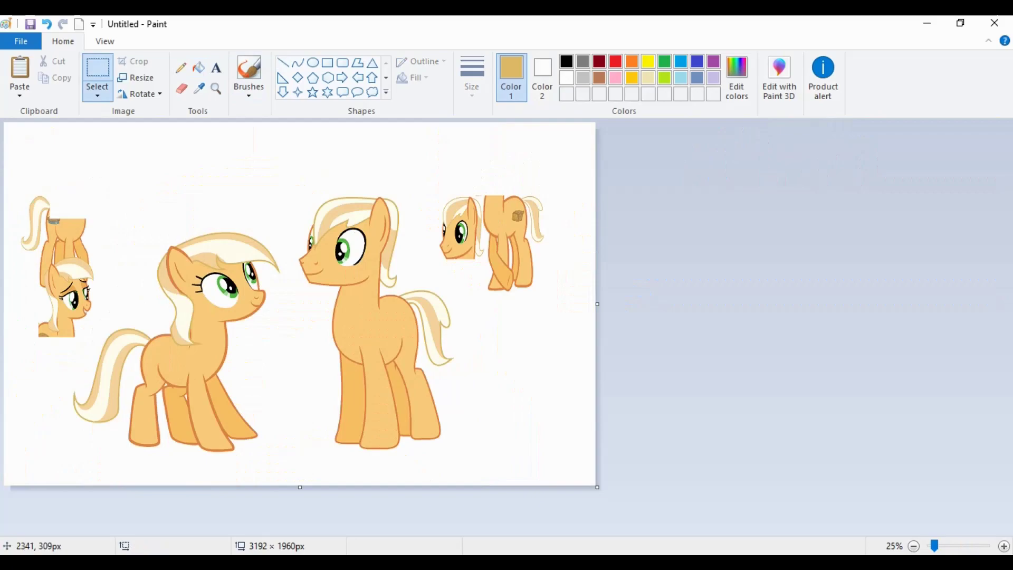
{"action": "key", "text": "Delete"}
{"action": "left_click_drag", "start_coordinate": [470, 154], "coordinate": [59, 466]}
{"action": "left_click_drag", "start_coordinate": [264, 316], "coordinate": [209, 330]}
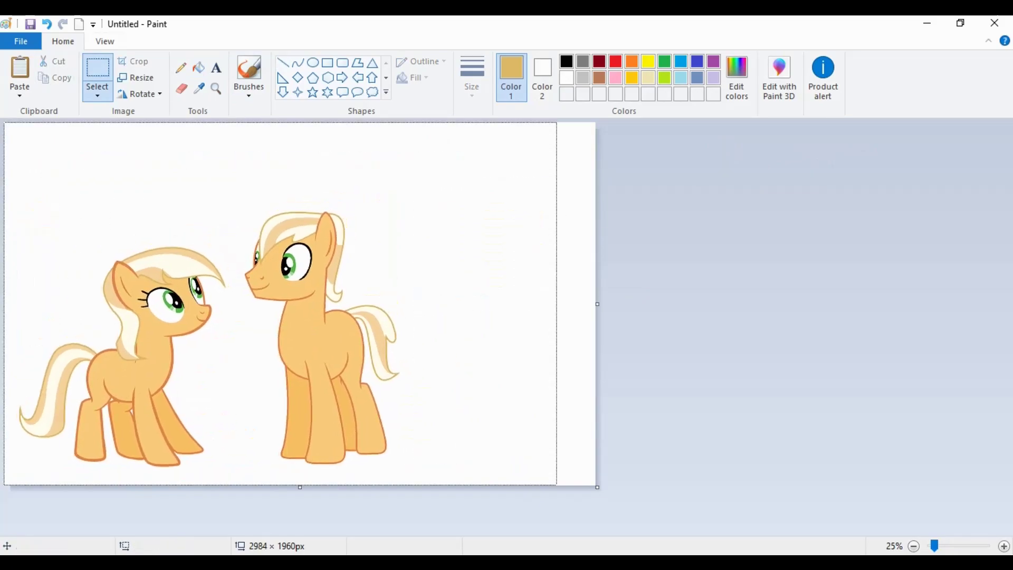
Trim the canvas closely around the two ponies to 2204 × 1512 px, moving the ponies up to fit.
{"action": "left_click_drag", "start_coordinate": [597, 304], "coordinate": [445, 304]}
{"action": "left_click_drag", "start_coordinate": [126, 365], "coordinate": [123, 281]}
{"action": "left_click_drag", "start_coordinate": [224, 483], "coordinate": [225, 404]}
Save the picture as the PNG file "Apple Pie and Apple Slice" in the My Little Pony folder.
{"action": "key", "text": "ctrl+s"}
{"action": "key", "text": "alt+Up"}
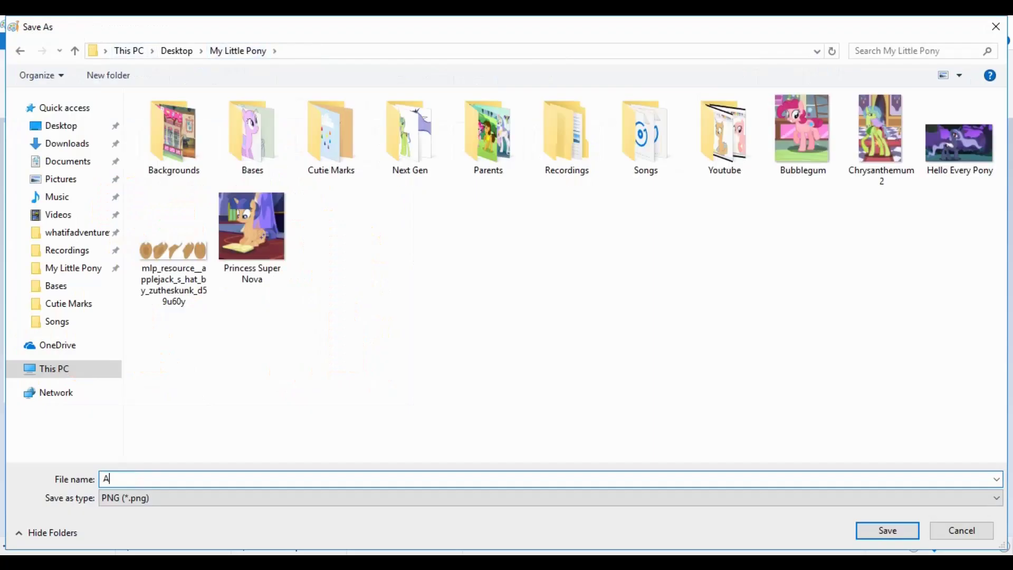
{"action": "key", "text": "Return"}
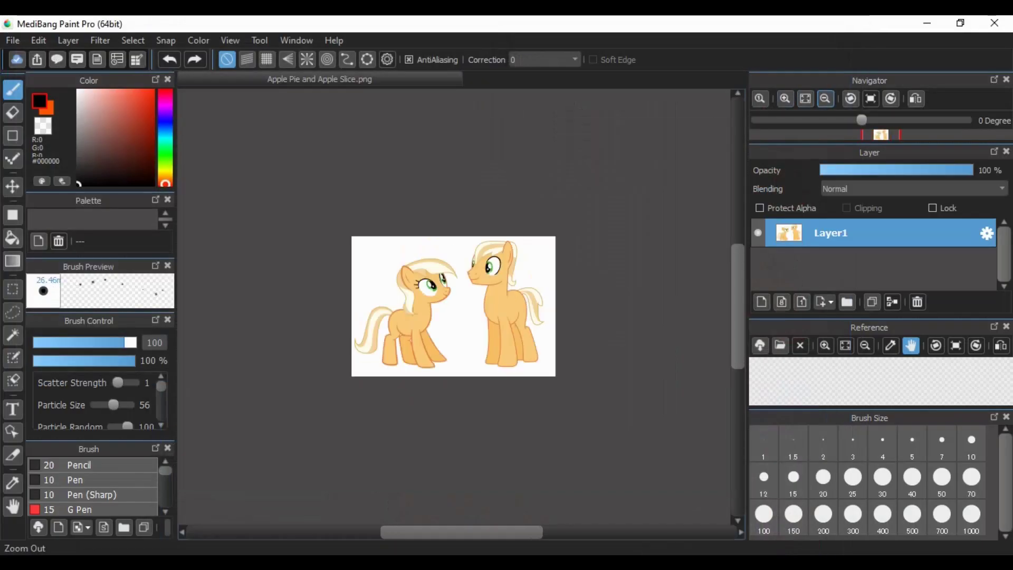
In MediBang Paint Pro, import apple_family_den_by_boneswolbach_d54yett from the Backgrounds folder as a layer and place it below the pony layer.
{"action": "left_click", "coordinate": [825, 98]}
{"action": "left_click", "coordinate": [12, 40]}
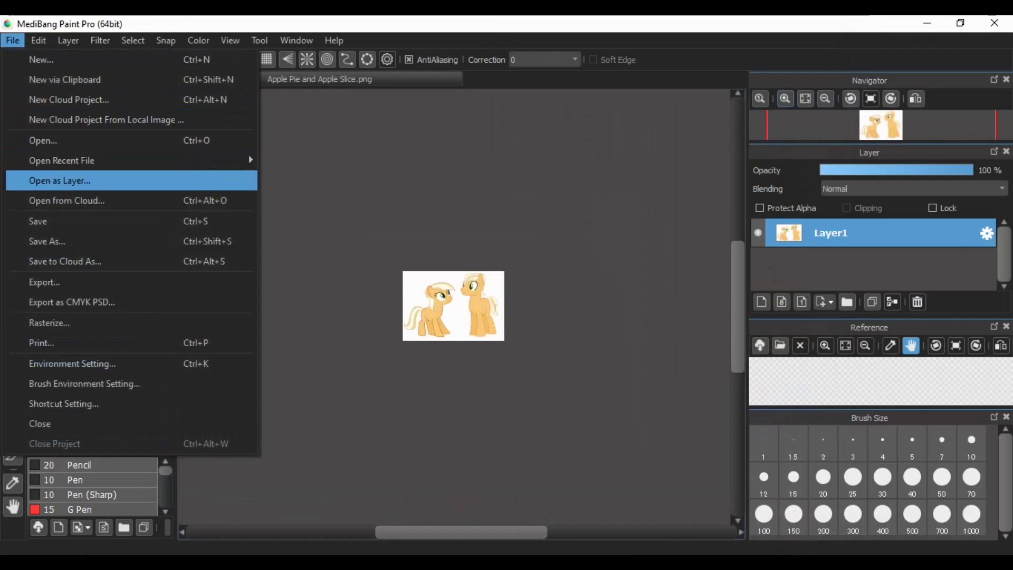
{"action": "left_click", "coordinate": [63, 179]}
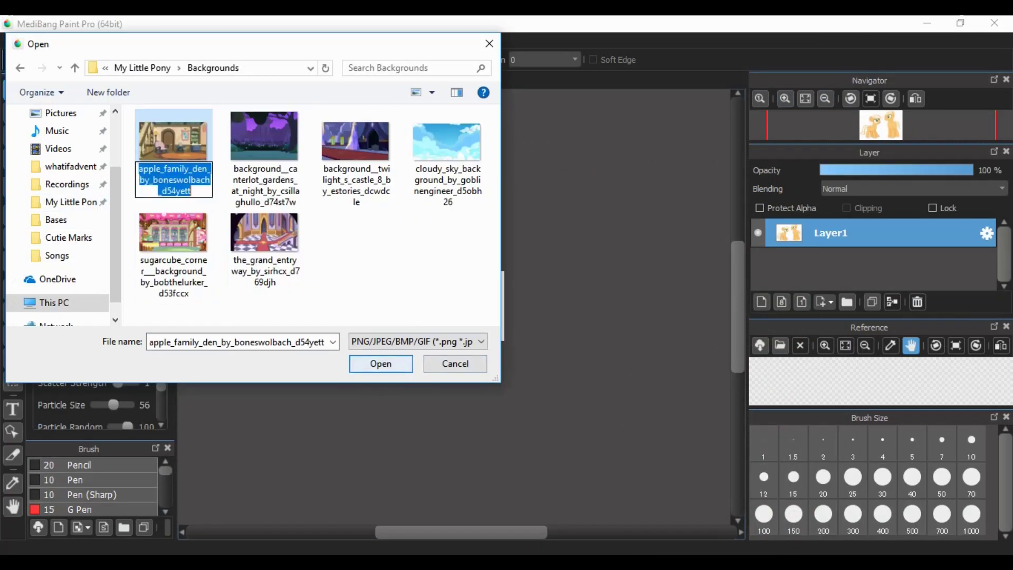
{"action": "key", "text": "Return"}
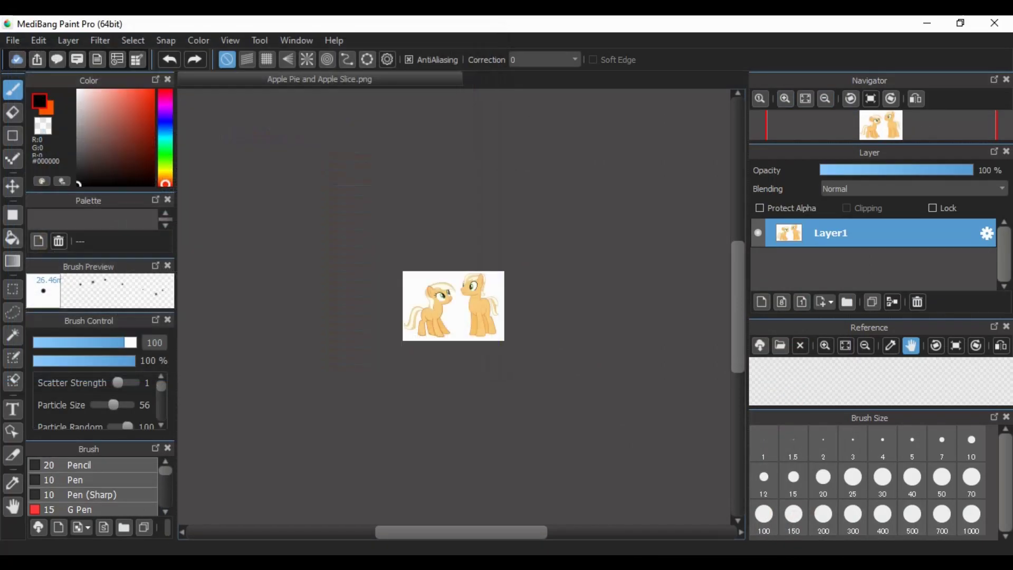
{"action": "left_click_drag", "start_coordinate": [828, 233], "coordinate": [828, 262]}
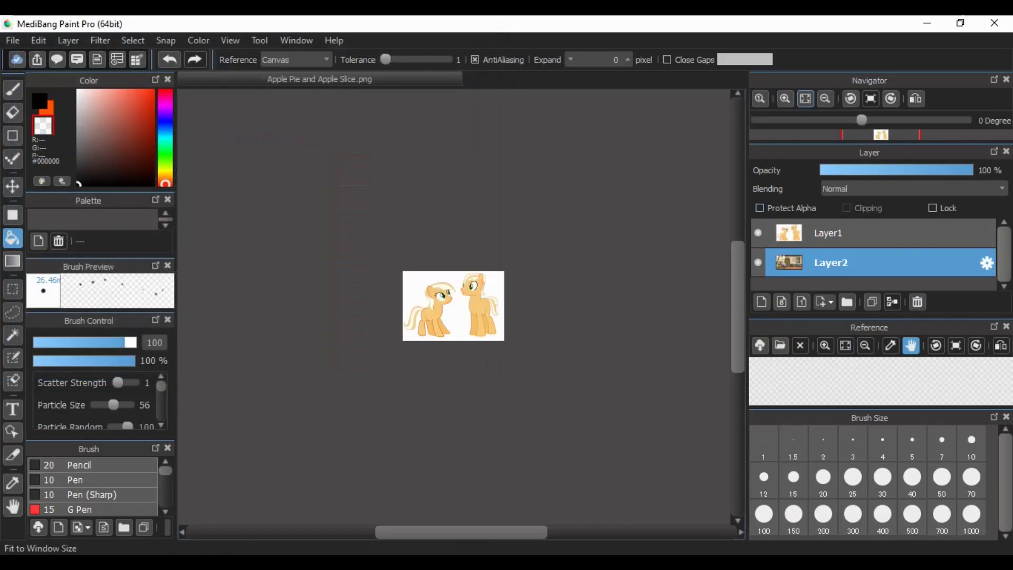
Clear the white background around the ponies and between their legs on Layer1 with a transparent bucket fill.
{"action": "left_click", "coordinate": [806, 99]}
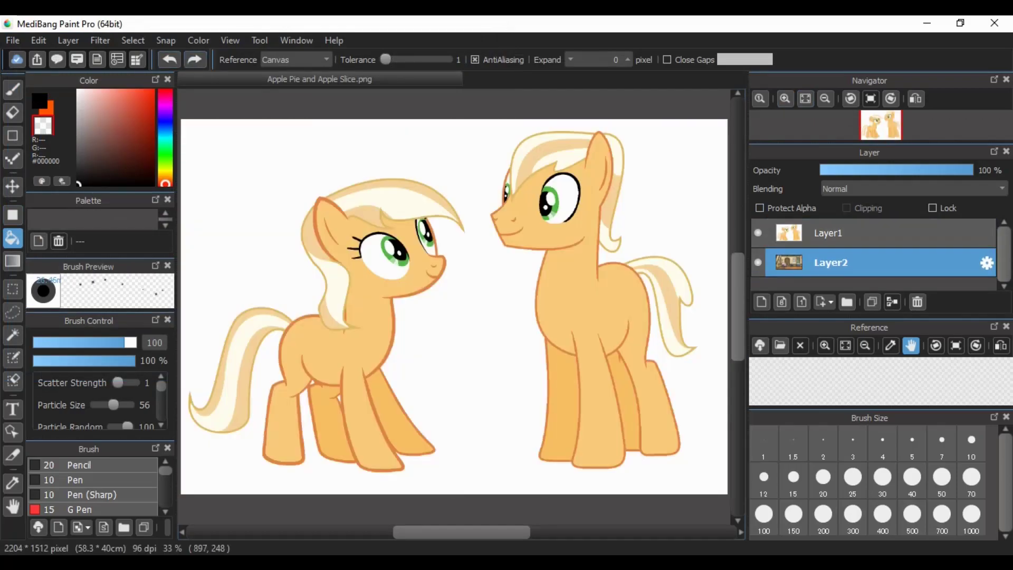
{"action": "left_click", "coordinate": [828, 233]}
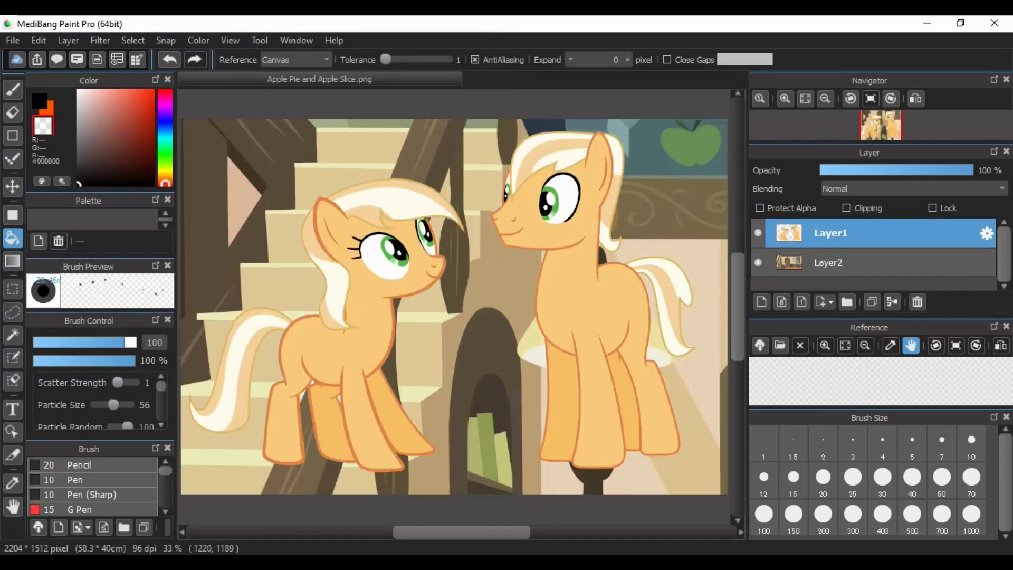
{"action": "scroll", "coordinate": [330, 306], "scroll_direction": "up", "scroll_amount": 4}
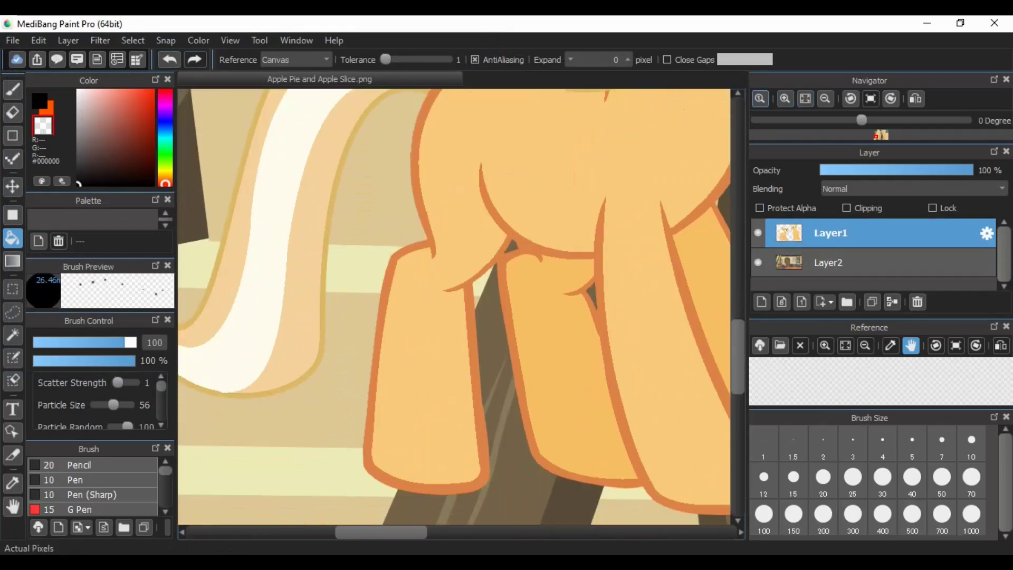
Scale down the den background on Layer2 and position it so the rug and table area fills the canvas behind the ponies.
{"action": "left_click", "coordinate": [825, 98]}
{"action": "left_click", "coordinate": [828, 262]}
{"action": "key", "text": "ctrl+t"}
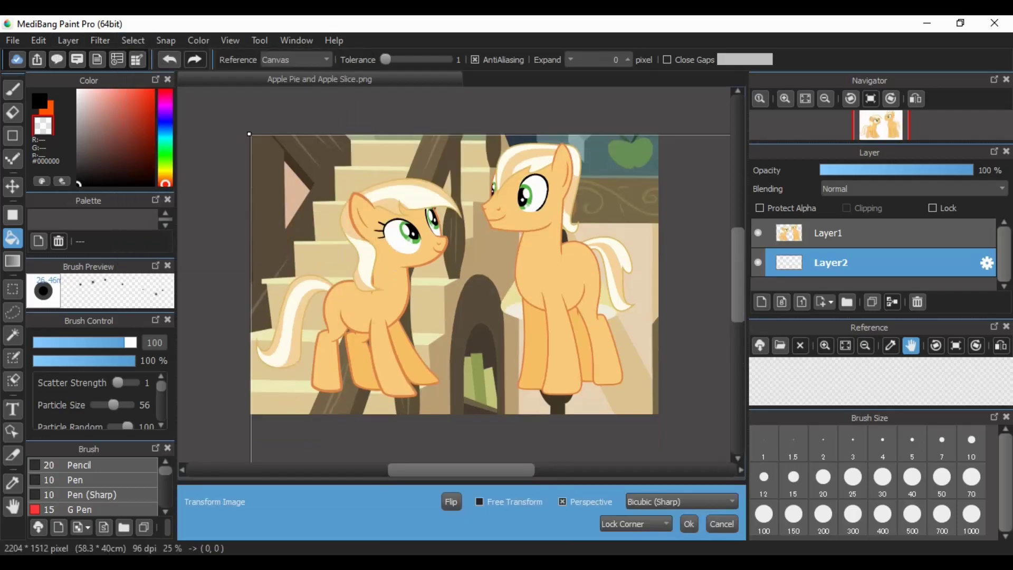
{"action": "key", "text": "ctrl+minus"}
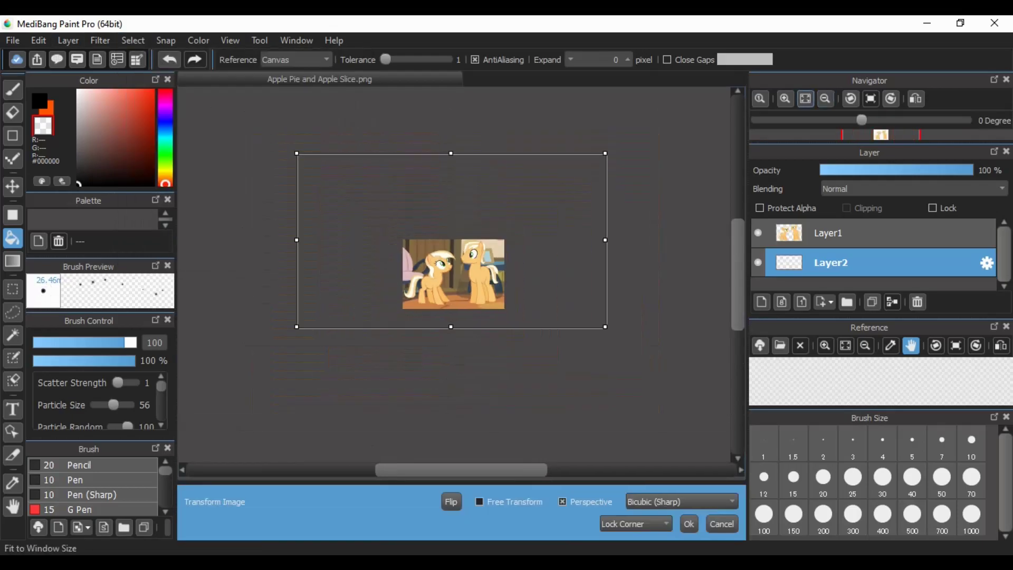
{"action": "left_click_drag", "start_coordinate": [529, 233], "coordinate": [417, 240]}
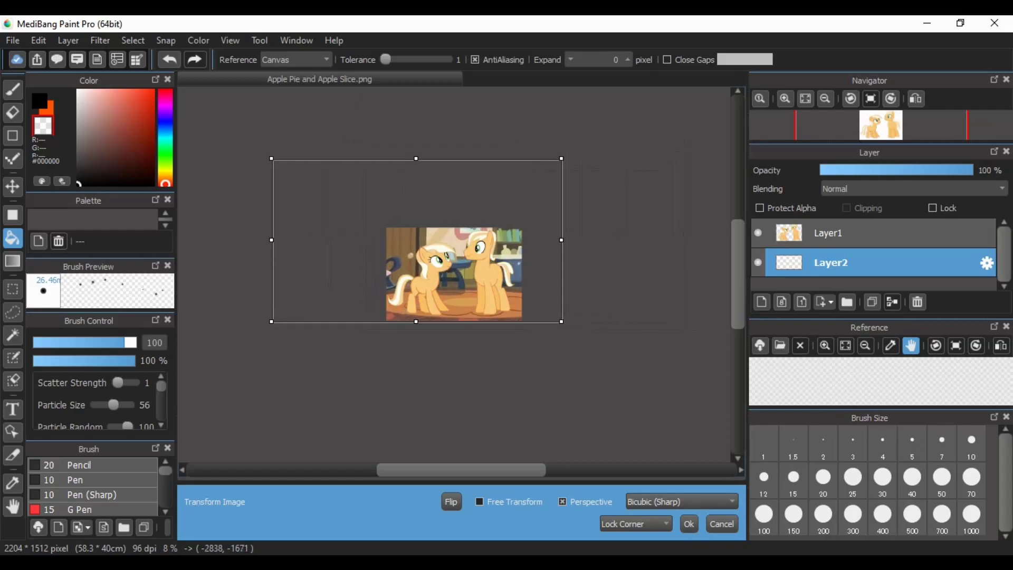
{"action": "key", "text": "Return"}
{"action": "key", "text": "ctrl+alt+0"}
Import the apple pie image from the Cutie Marks folder as a new layer.
{"action": "key", "text": "alt+f"}
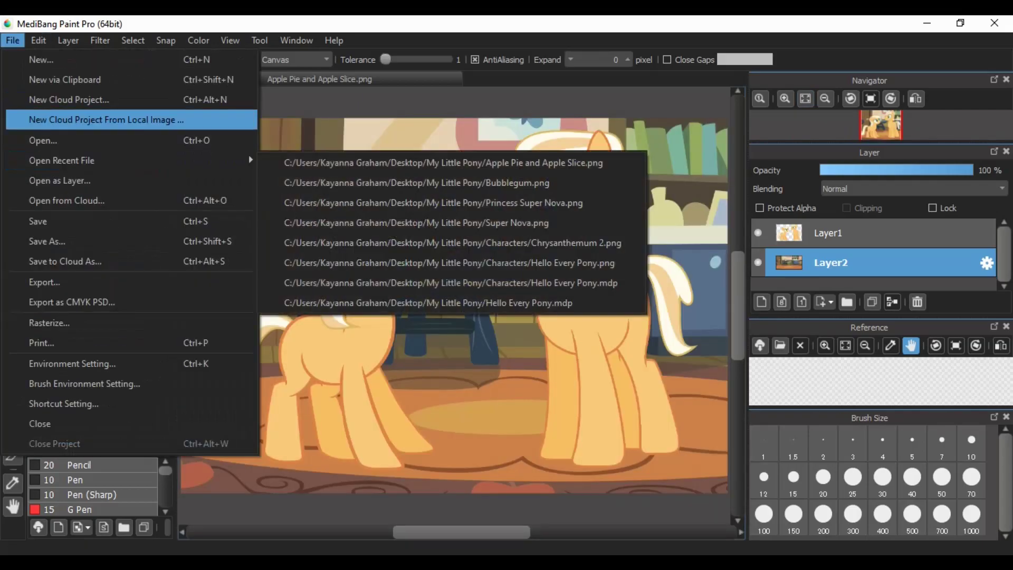
{"action": "key", "text": "ctrl+o"}
{"action": "left_click", "coordinate": [69, 237]}
{"action": "left_click", "coordinate": [174, 153]}
{"action": "left_click", "coordinate": [71, 202]}
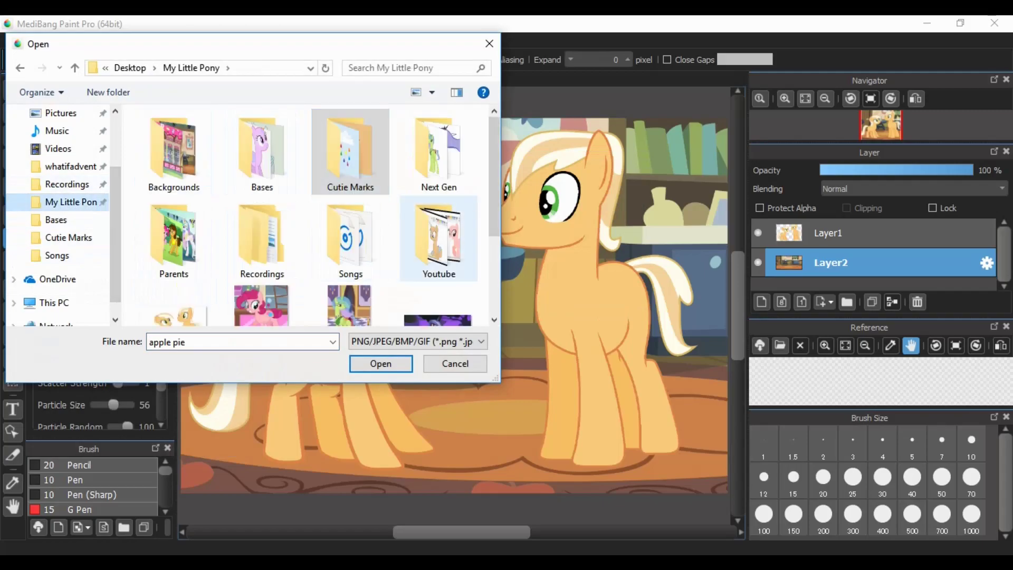
{"action": "double_click", "coordinate": [443, 153]}
{"action": "left_click", "coordinate": [448, 153]}
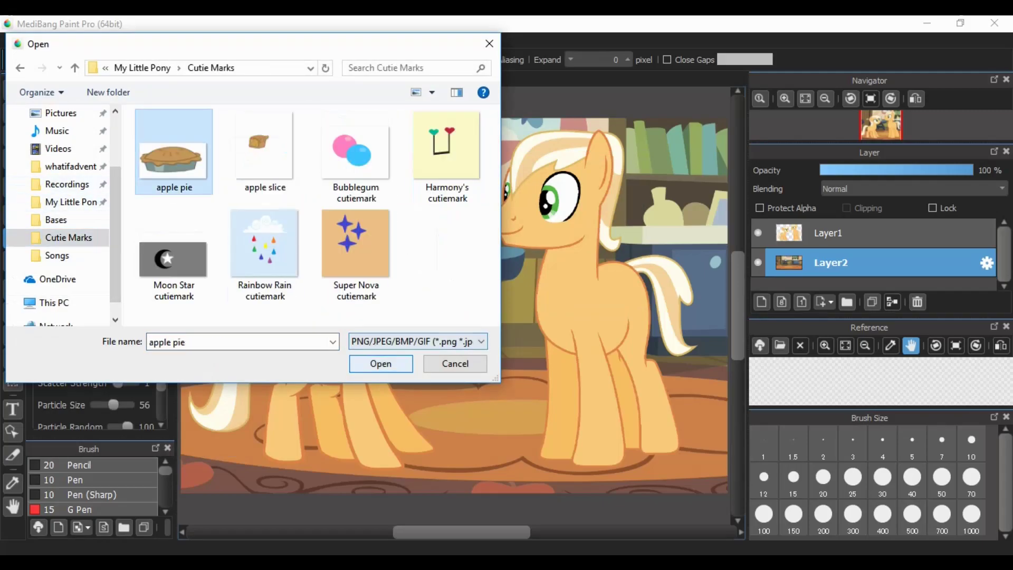
{"action": "key", "text": "Return"}
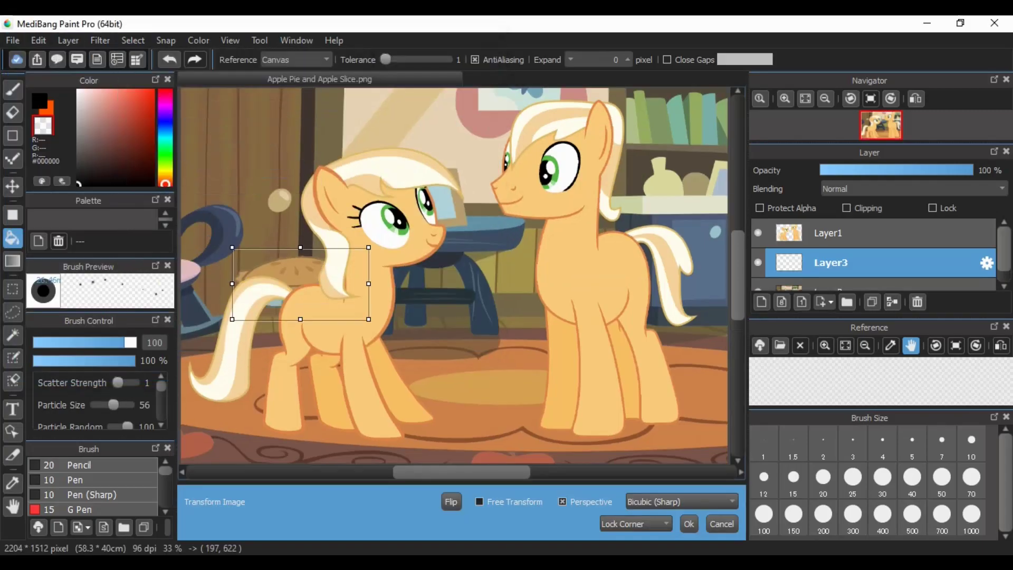
Place the apple pie layer above the pony layer, then shrink the pie and fit it on the mare's flank as a cutie mark.
{"action": "key", "text": "ctrl+t"}
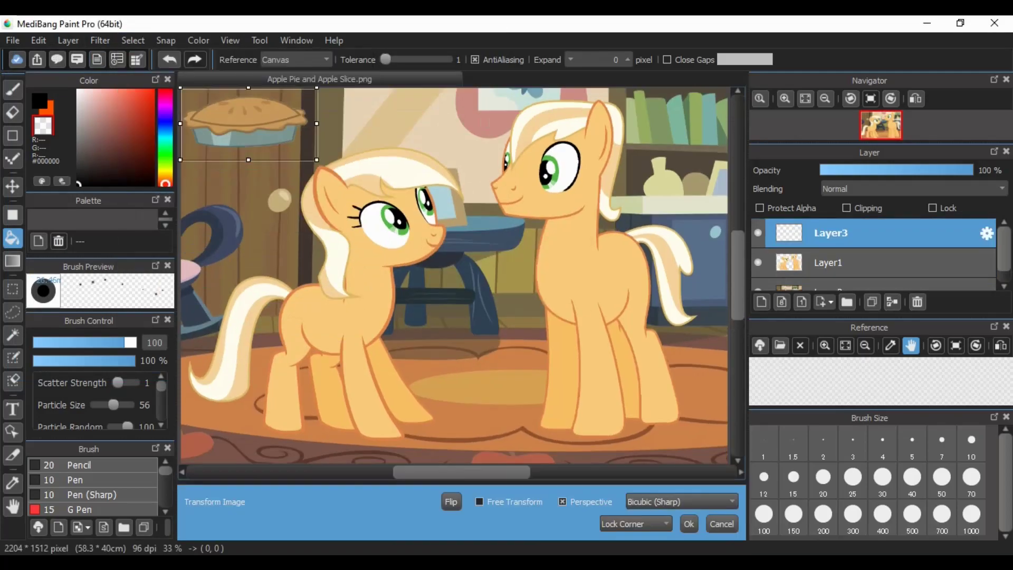
{"action": "scroll", "coordinate": [305, 315], "scroll_direction": "up", "scroll_amount": 3}
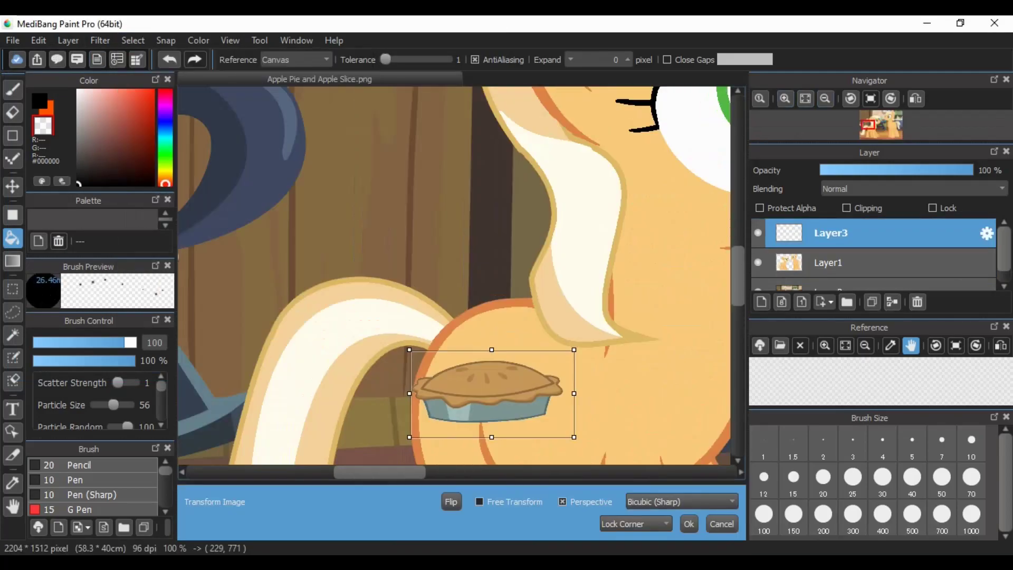
{"action": "left_click_drag", "start_coordinate": [610, 384], "coordinate": [536, 351]}
{"action": "key", "text": "Return"}
Import the apple slice image from the Cutie Marks folder as a layer, then shrink, tilt and place it on the stallion's flank.
{"action": "left_click", "coordinate": [13, 41]}
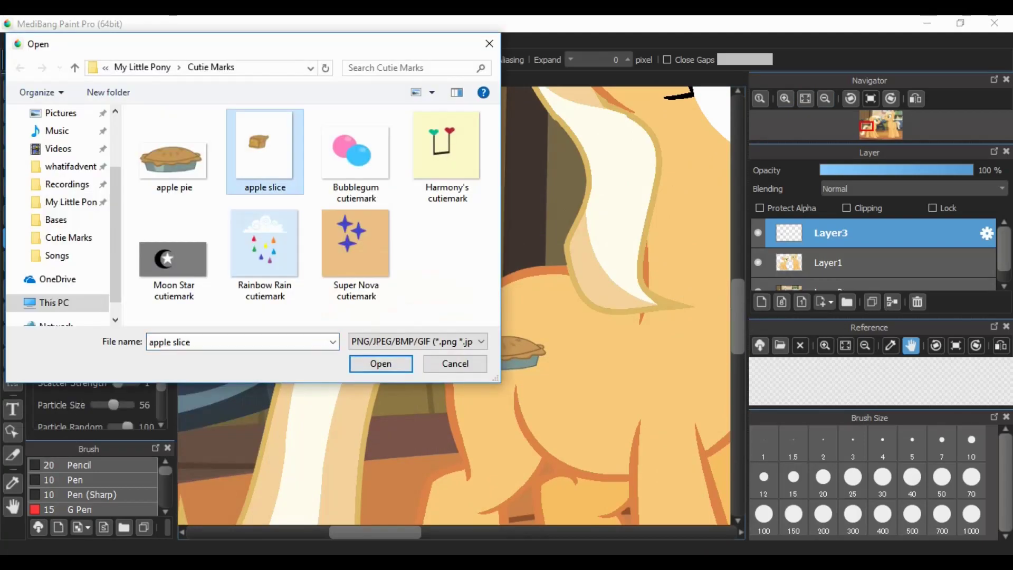
{"action": "key", "text": "Return"}
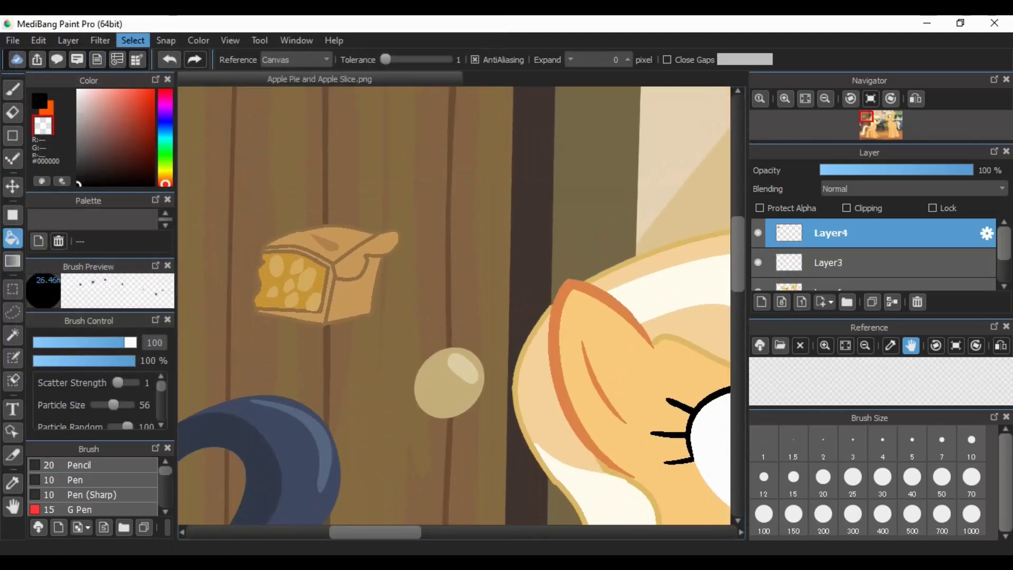
{"action": "key", "text": "ctrl+t"}
{"action": "scroll", "coordinate": [453, 279], "scroll_direction": "up", "scroll_amount": 5}
{"action": "scroll", "coordinate": [454, 280], "scroll_direction": "down", "scroll_amount": 5}
{"action": "left_click_drag", "start_coordinate": [197, 295], "coordinate": [636, 221]}
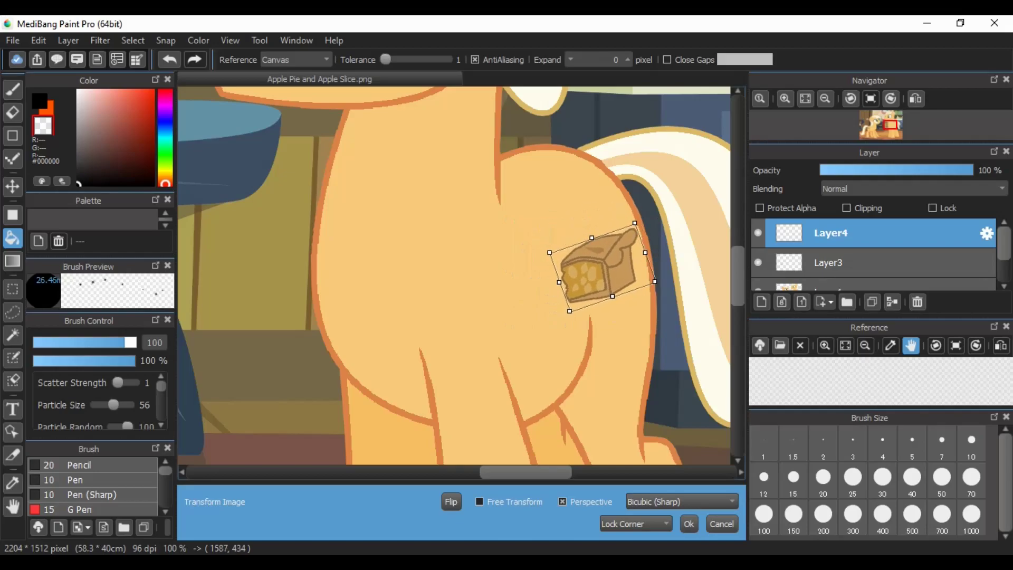
{"action": "key", "text": "Return"}
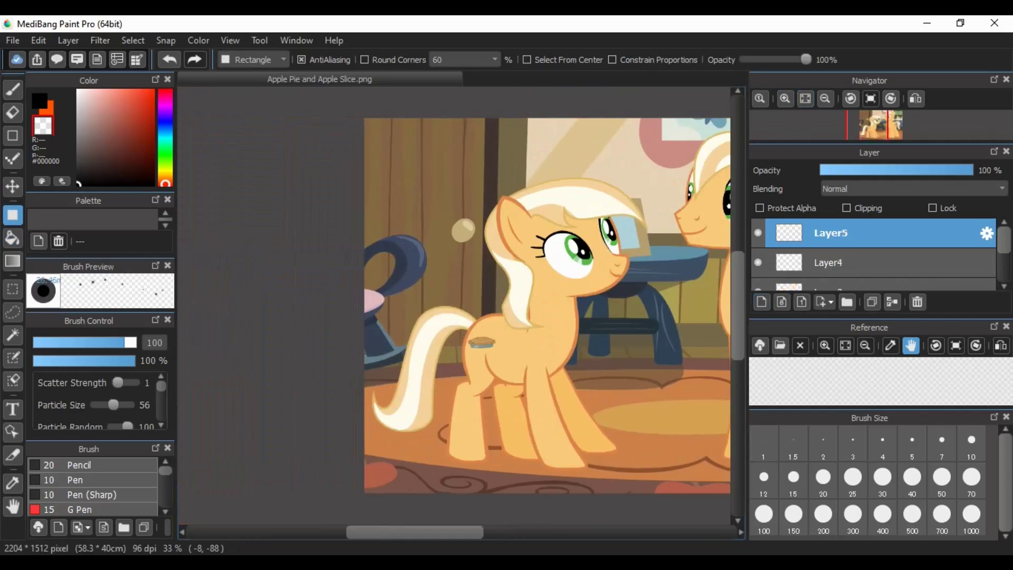
Try to make a shadow under the mare from filled black ellipses and a magic wand selection.
{"action": "scroll", "coordinate": [496, 307], "scroll_direction": "right", "scroll_amount": 3}
{"action": "scroll", "coordinate": [873, 253], "scroll_direction": "down", "scroll_amount": 2}
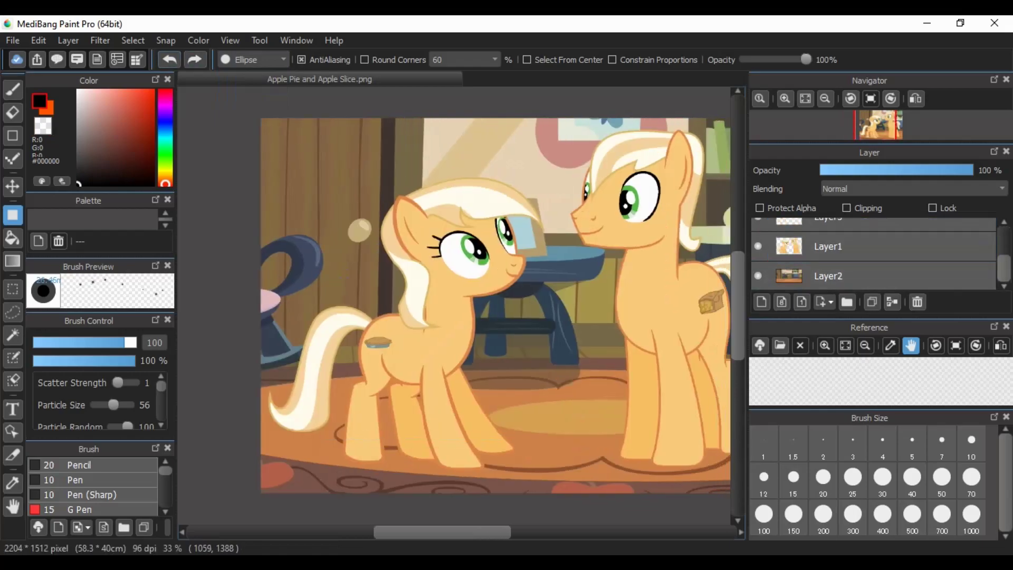
{"action": "left_click_drag", "start_coordinate": [518, 458], "coordinate": [327, 494]}
{"action": "left_click", "coordinate": [12, 334]}
{"action": "left_click", "coordinate": [422, 475]}
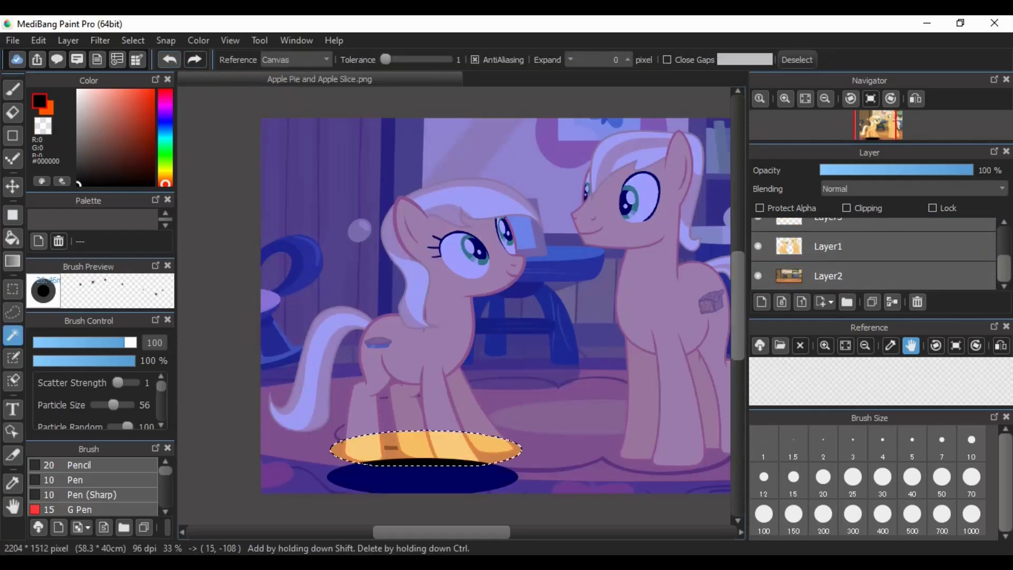
{"action": "left_click", "coordinate": [169, 59]}
{"action": "left_click", "coordinate": [169, 59]}
On a new layer between the ponies and background, draw filled black ellipses under both ponies' hooves, the mare's about 741 × 218 px.
{"action": "left_click", "coordinate": [13, 215]}
{"action": "left_click", "coordinate": [761, 301]}
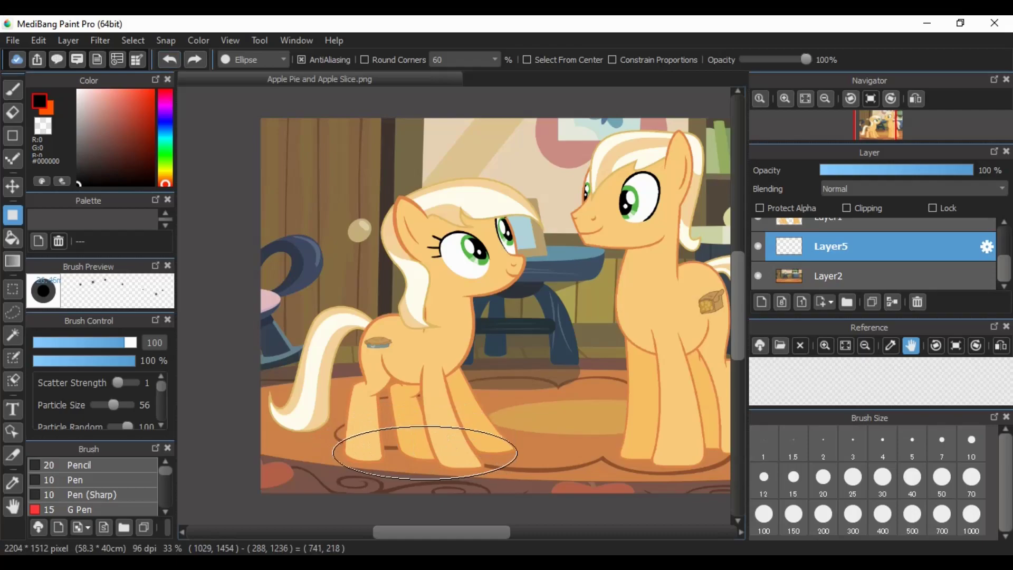
{"action": "scroll", "coordinate": [464, 449], "scroll_direction": "right", "scroll_amount": 3}
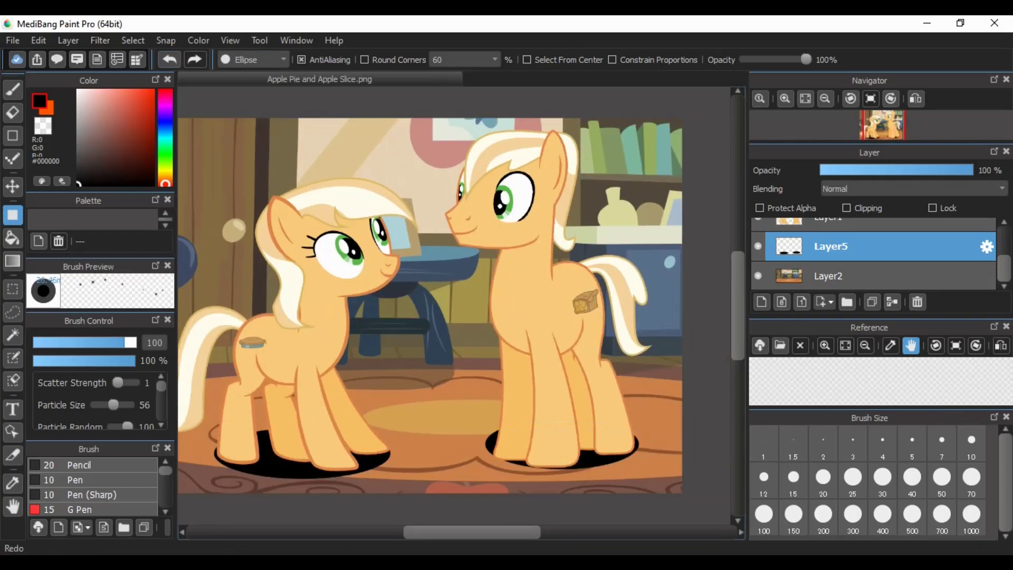